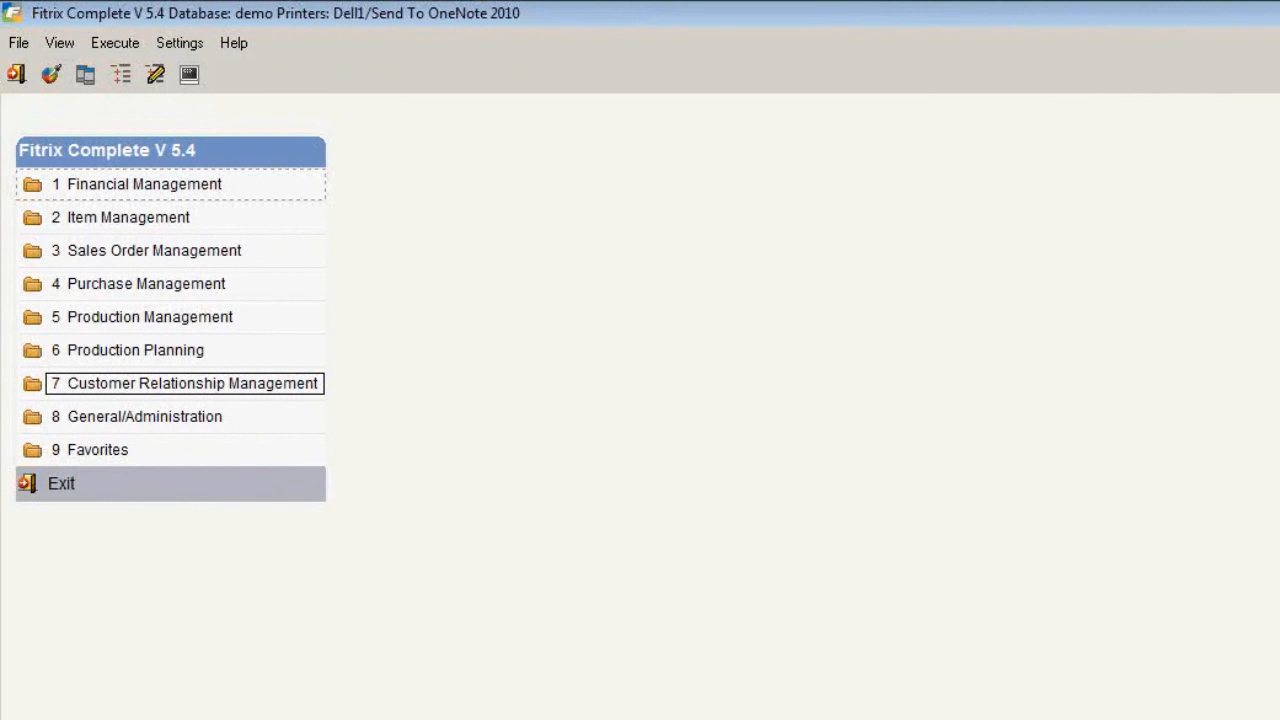
- View the General Ledger options under Financial Management and return to the main menu
left_click(151, 191)
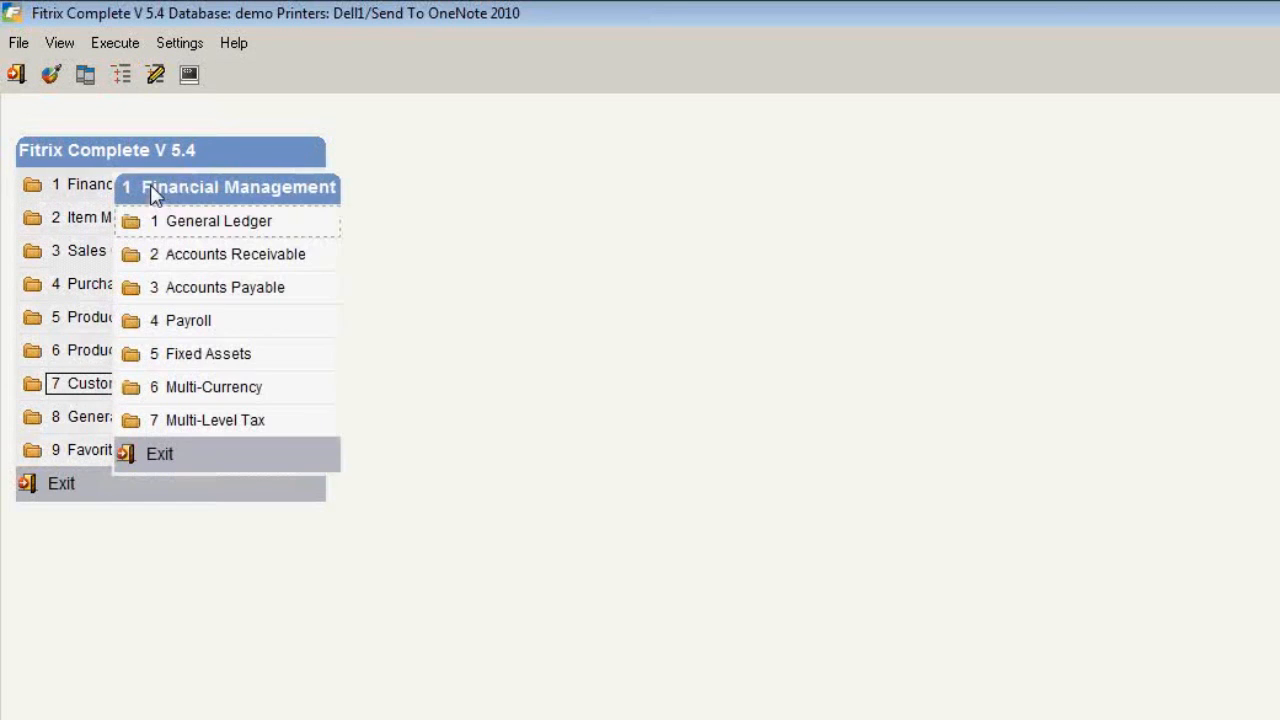
left_click(201, 228)
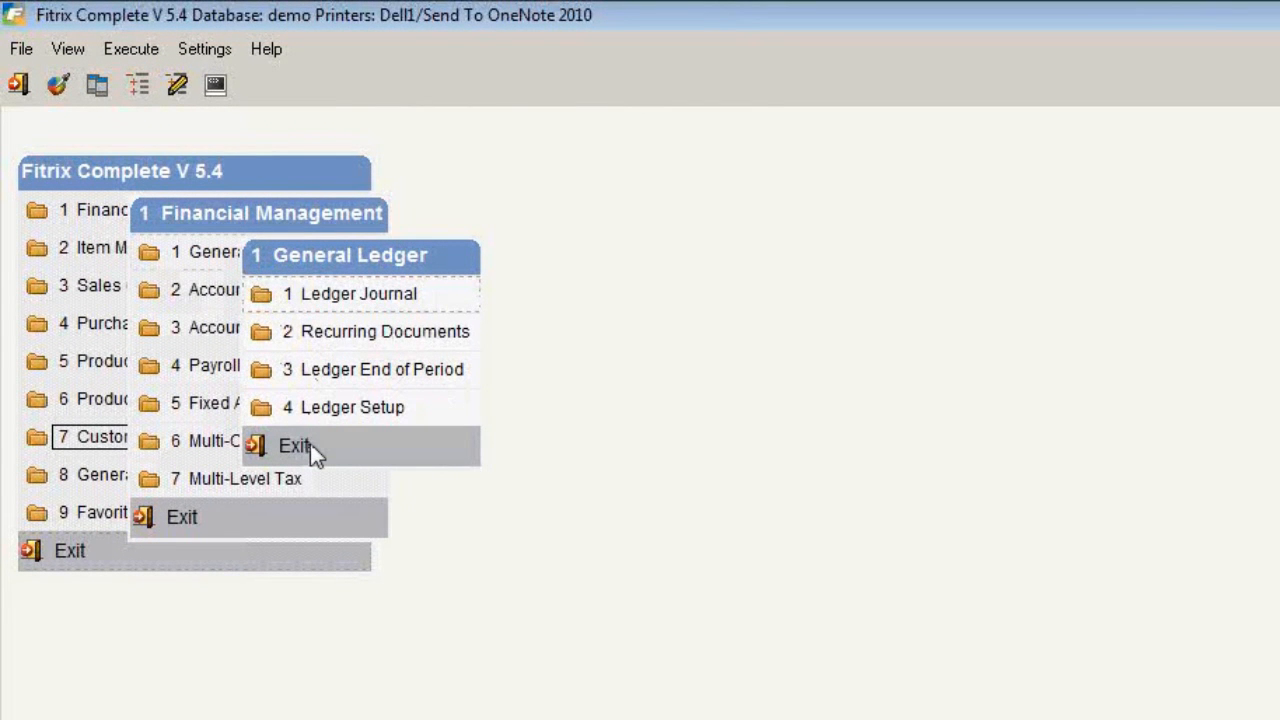
left_click(310, 443)
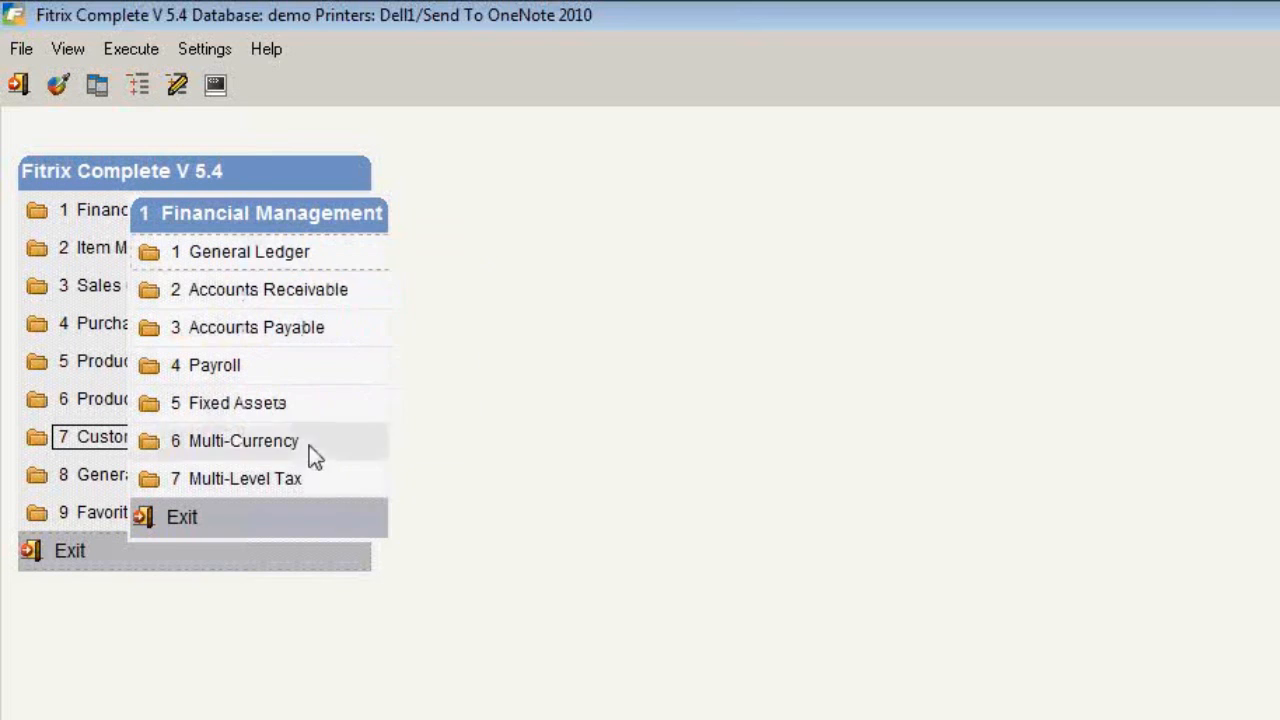
left_click(232, 514)
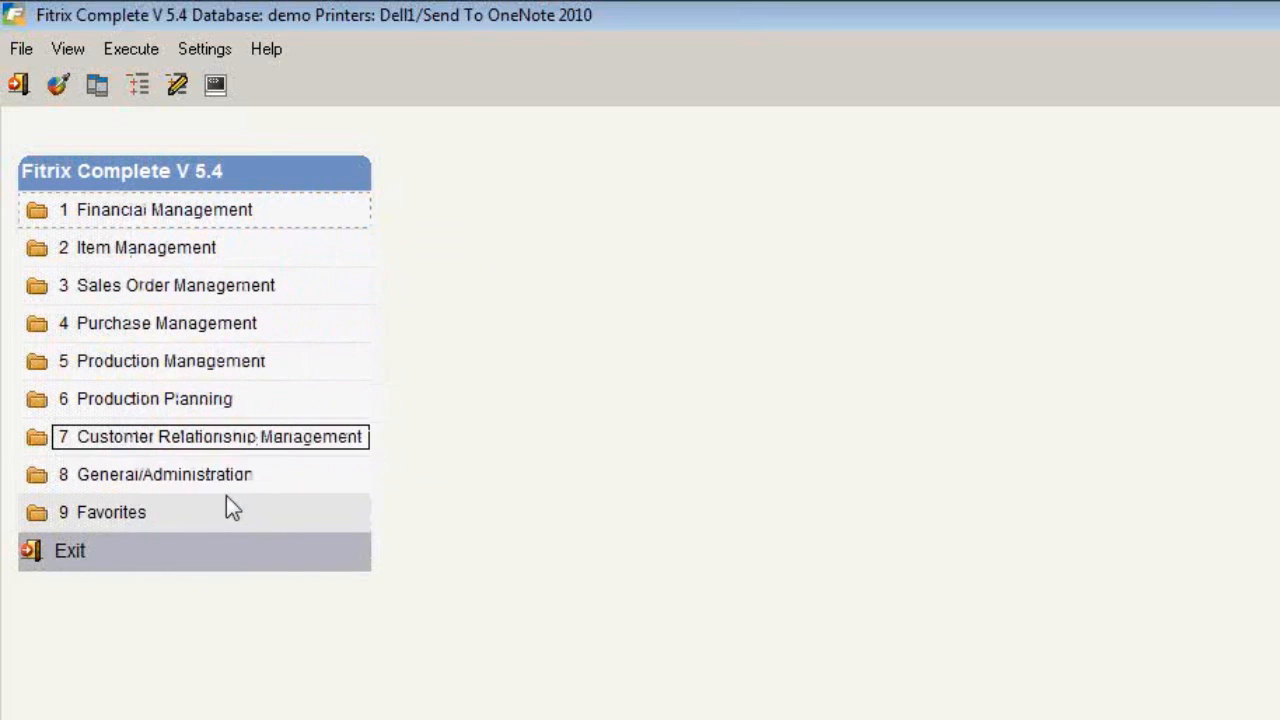
- Switch from the Default menu set to the Other menu set and display its menu
left_click(178, 86)
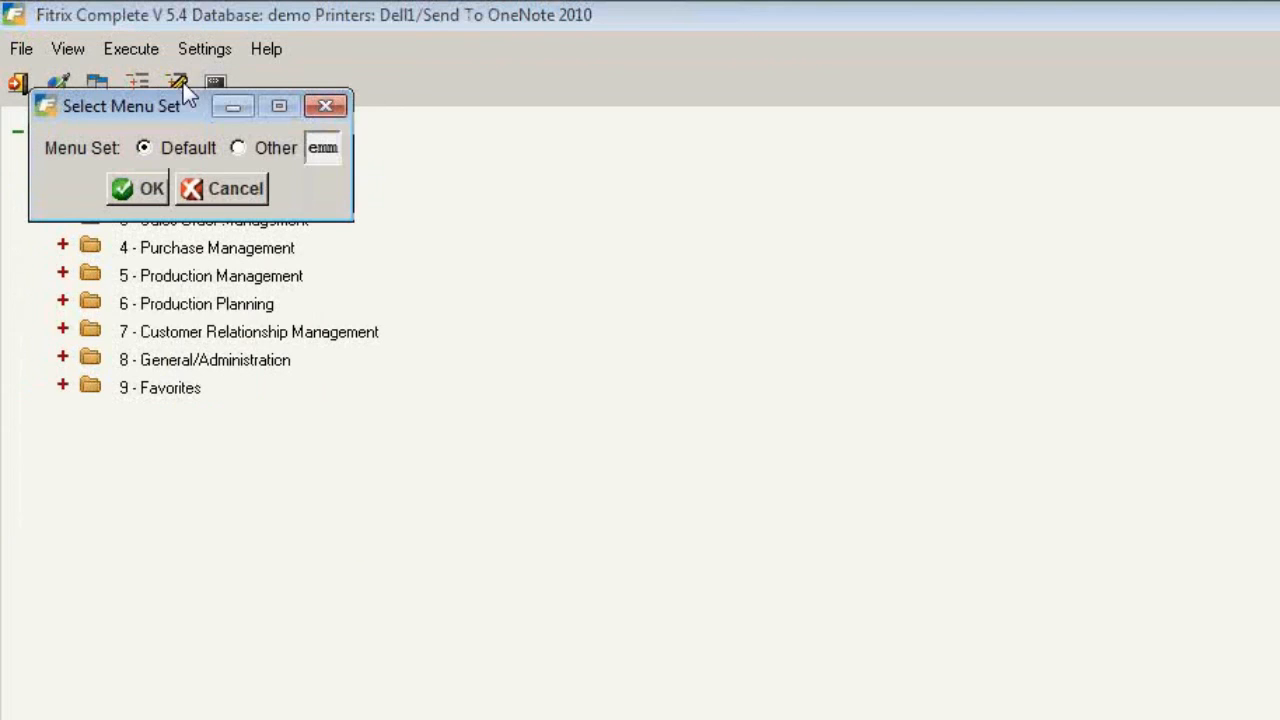
left_click(237, 148)
left_click(150, 189)
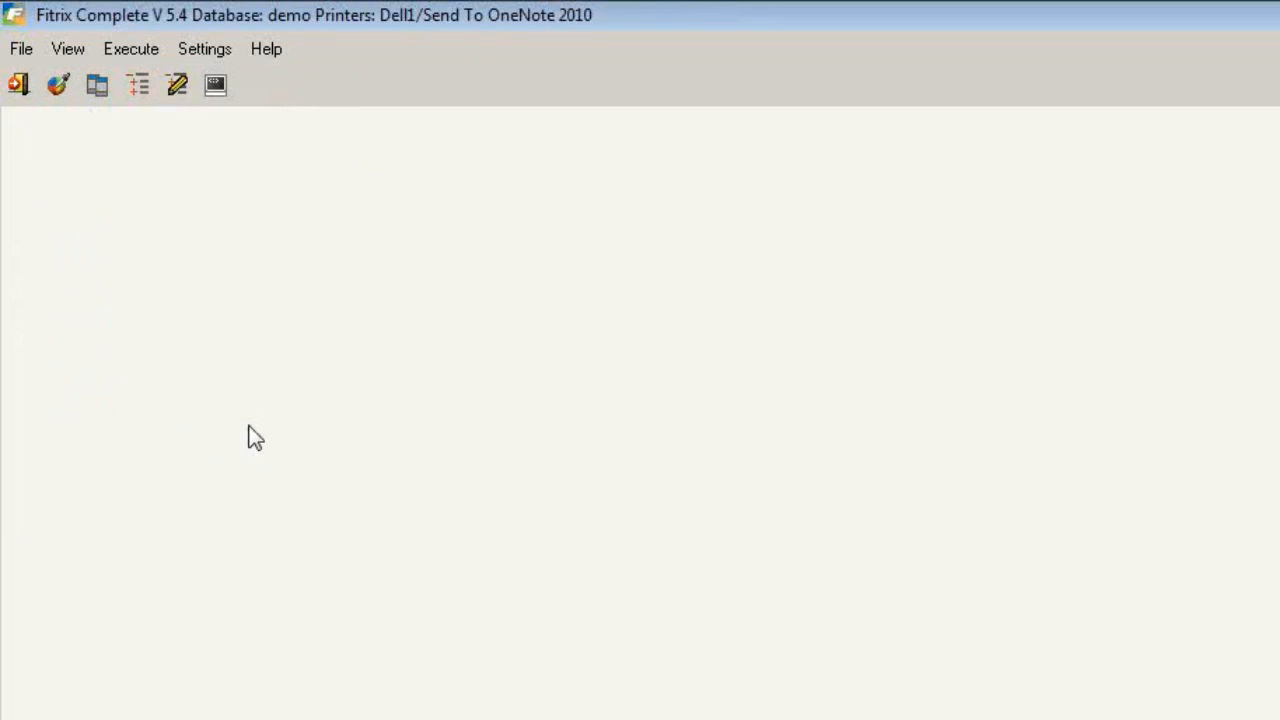
left_click(98, 86)
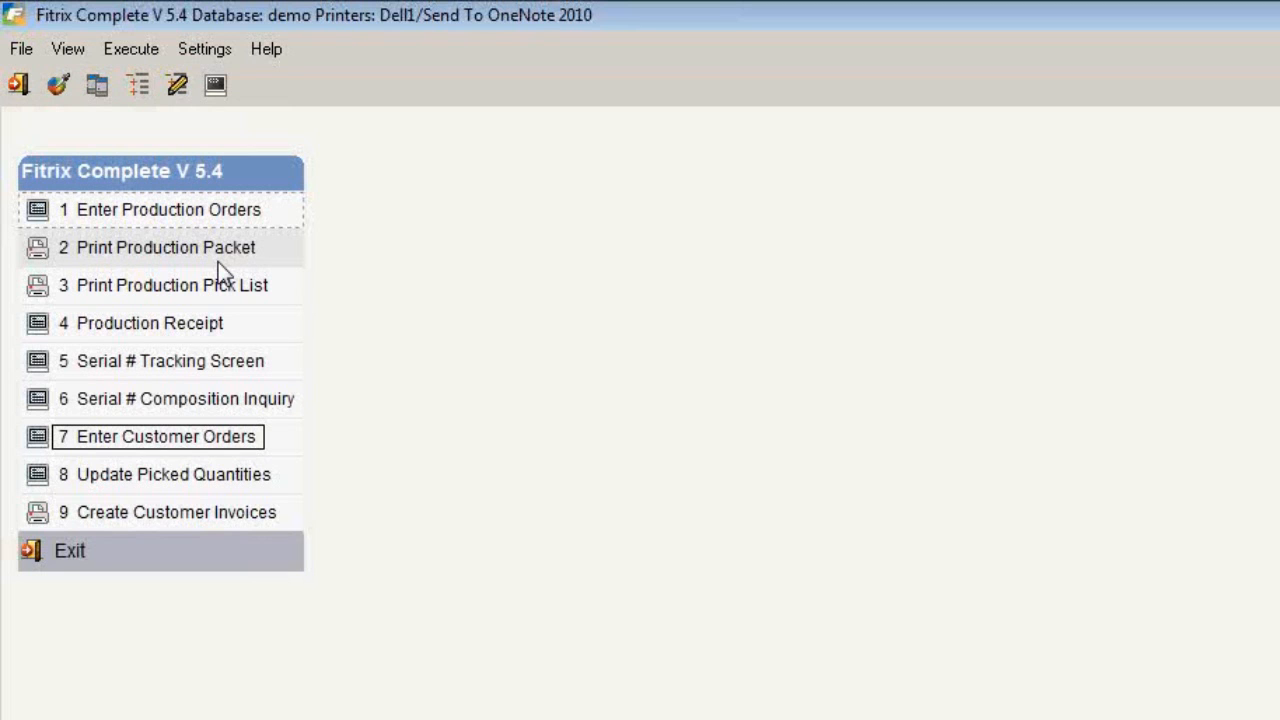
- Start a new order in Enter Production Orders, accepting the default order number and release
left_click(177, 216)
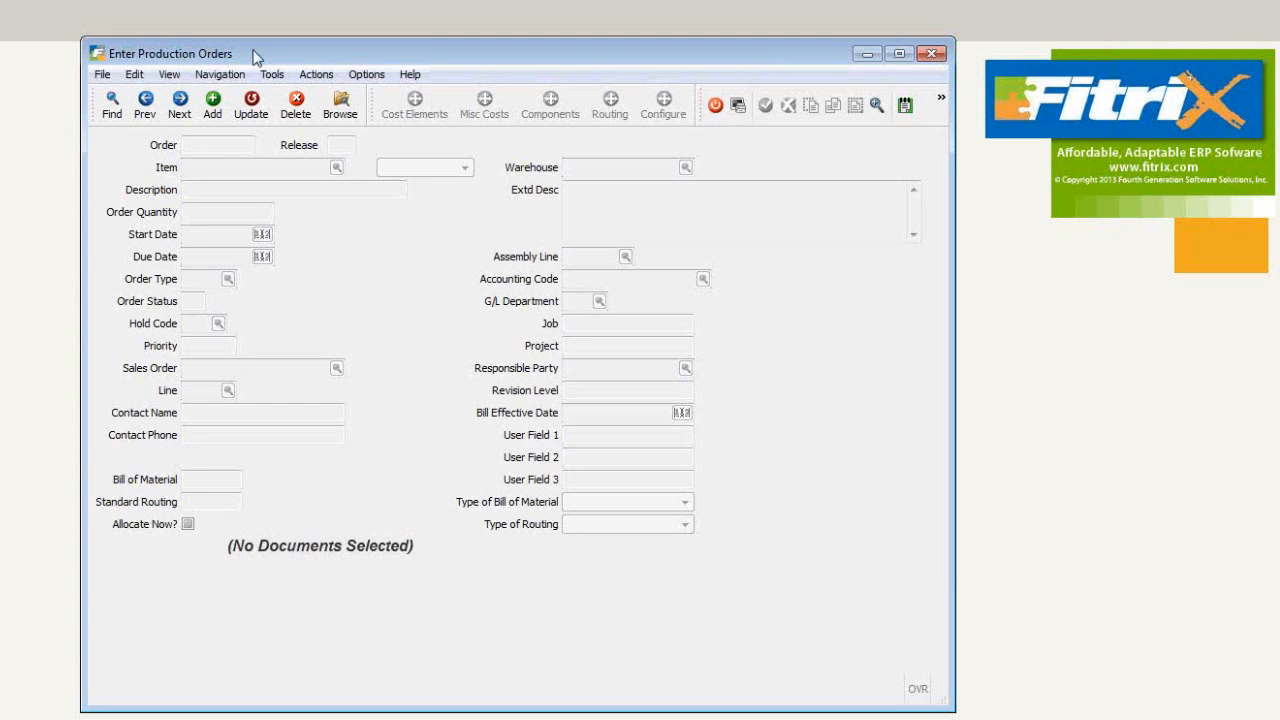
left_click(210, 108)
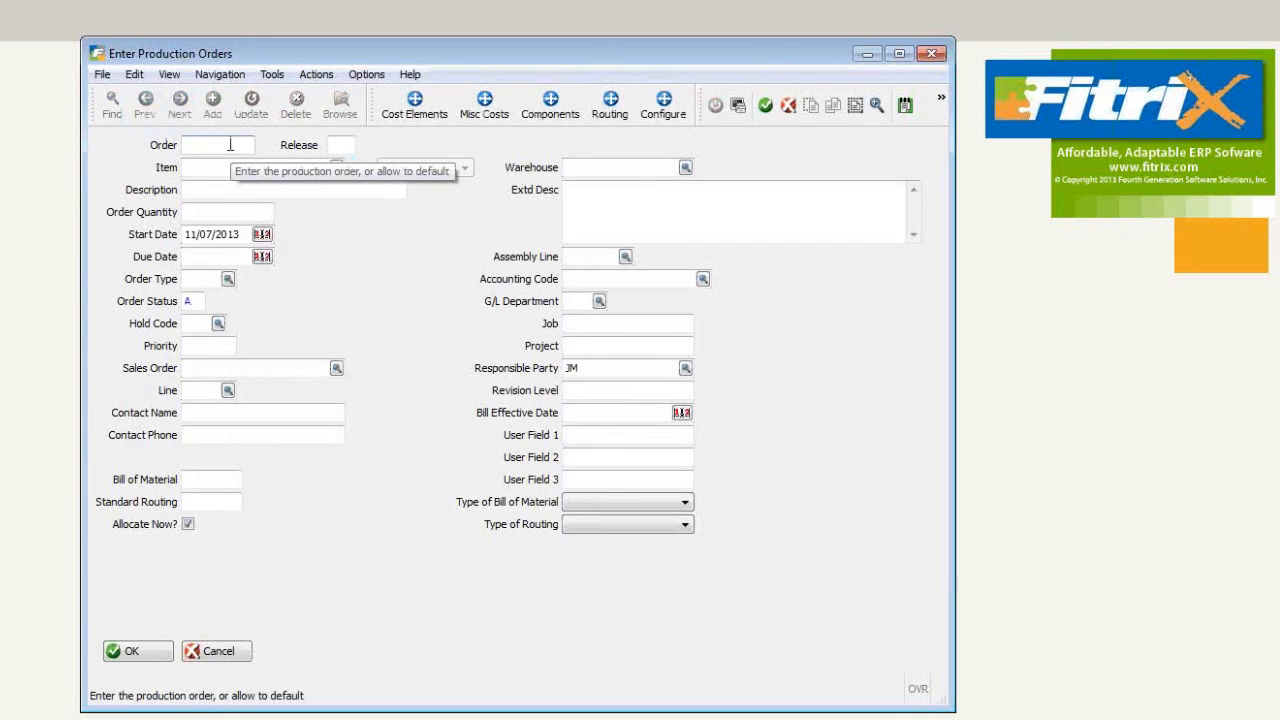
key("Return")
key("Return")
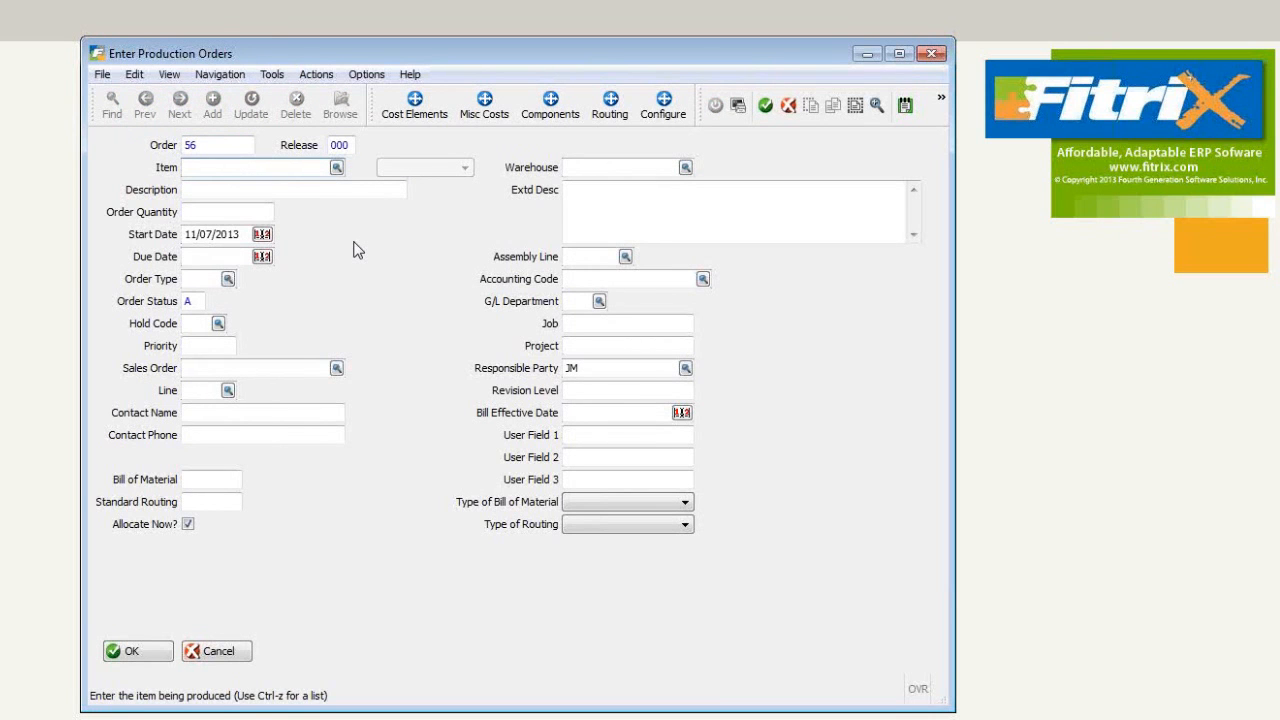
- Enter C-MAC as the item to produce, keeping the default MIAMI warehouse and description and leaving the extended description blank
type("C-MAC")
key("Tab")
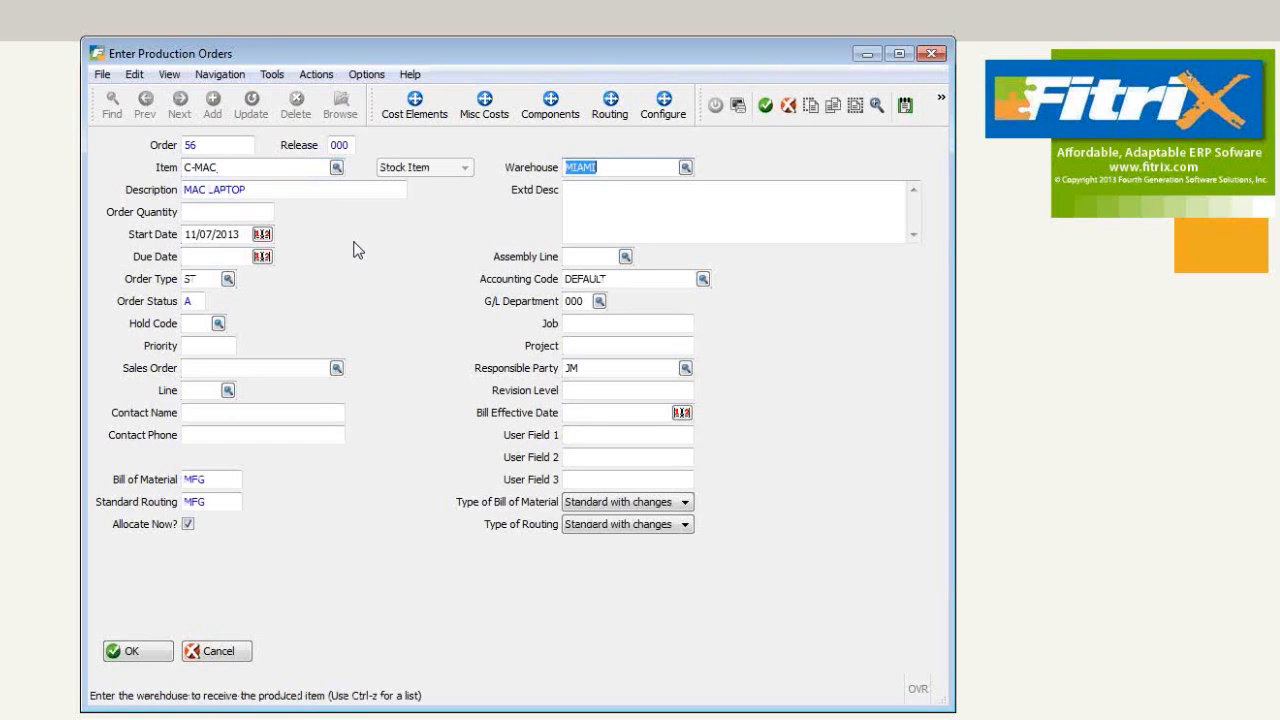
key("Tab")
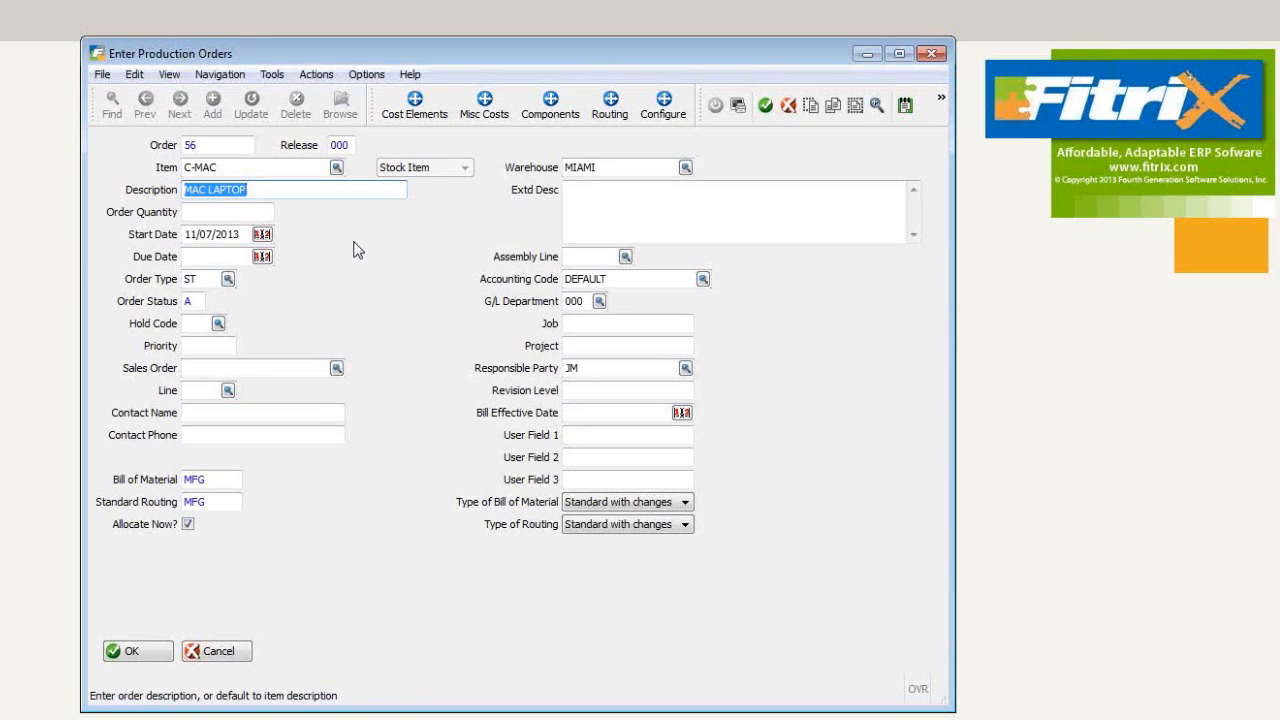
key("Tab")
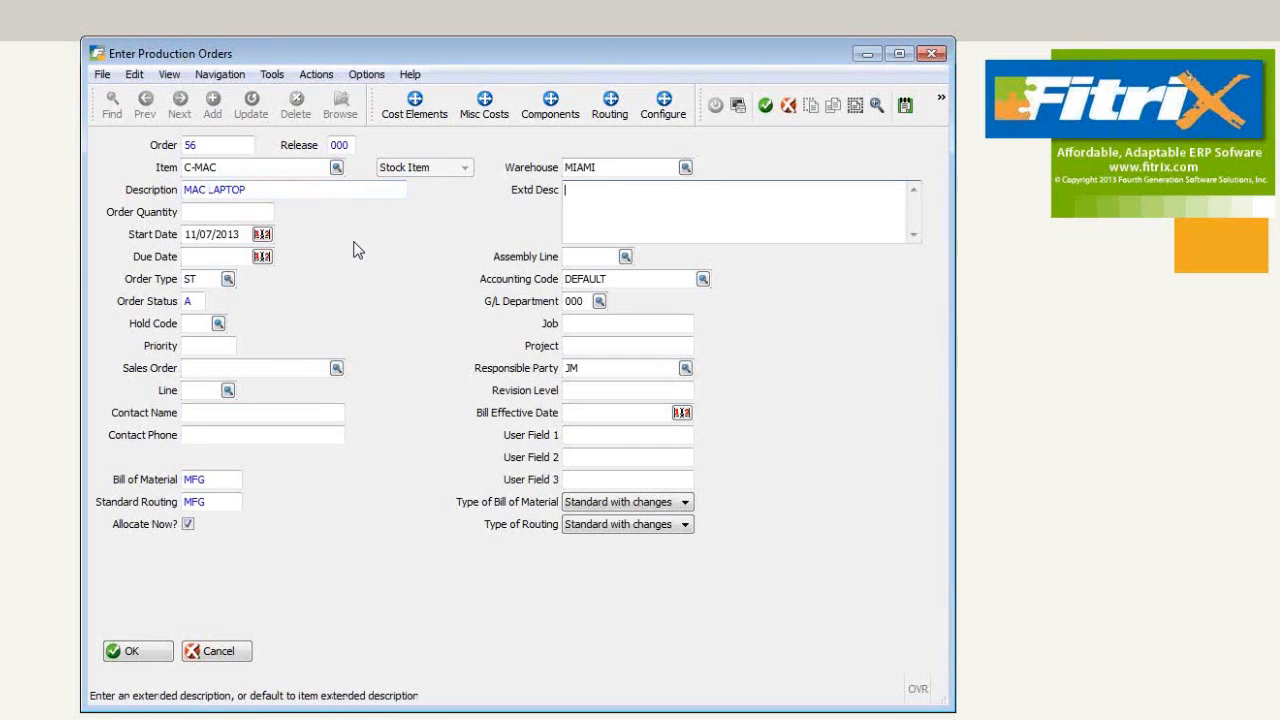
key("Tab")
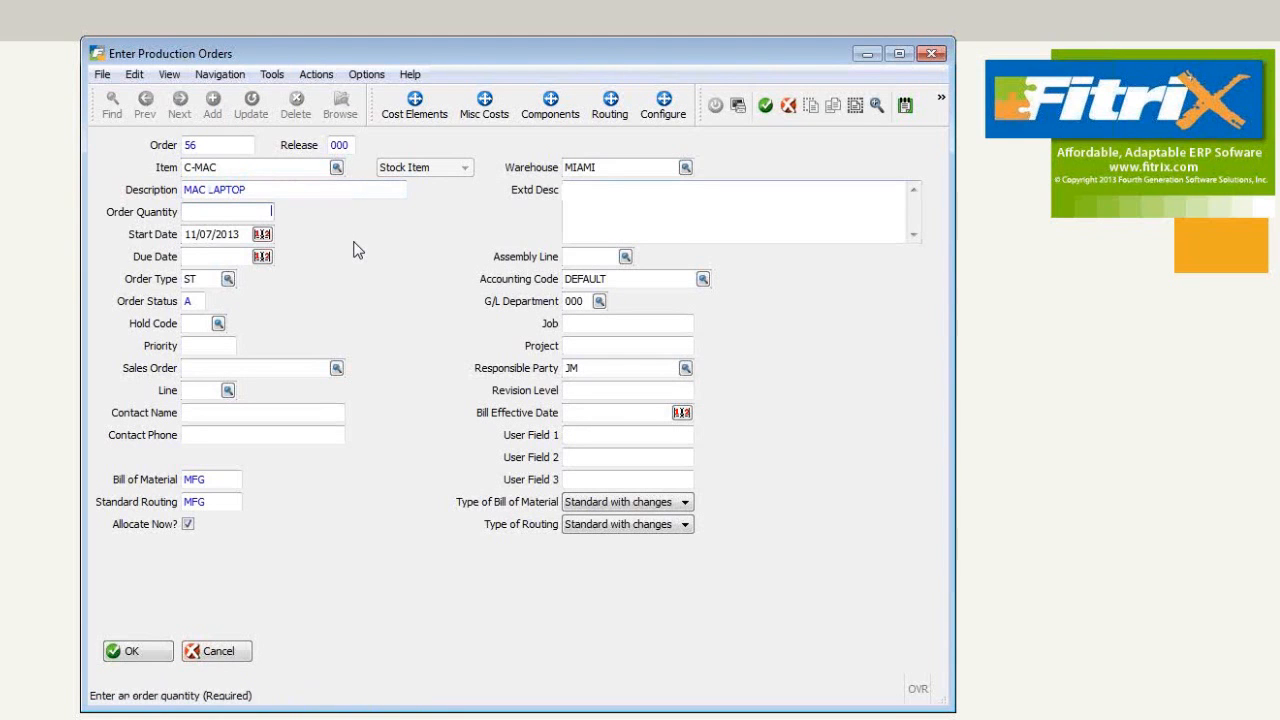
- Set the order quantity to 3, keep the start date, and enter 11/07/2013 as the due date
type("3")
key("Tab")
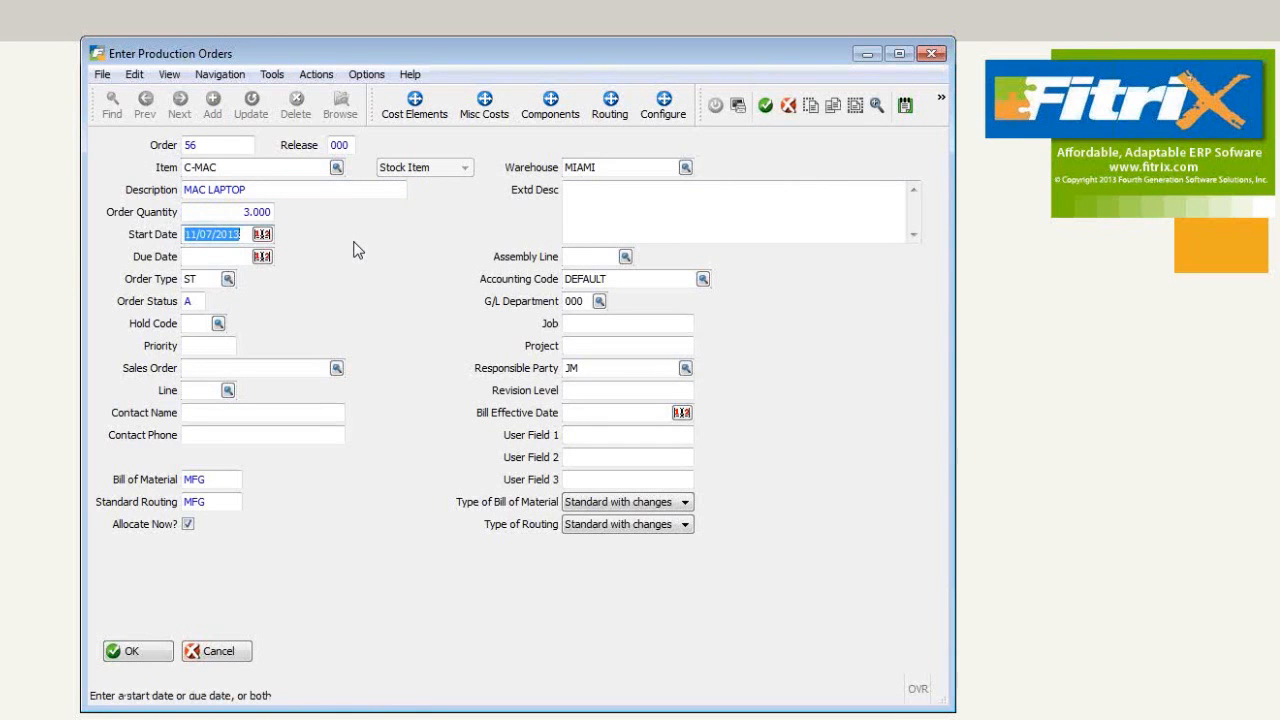
key("Tab")
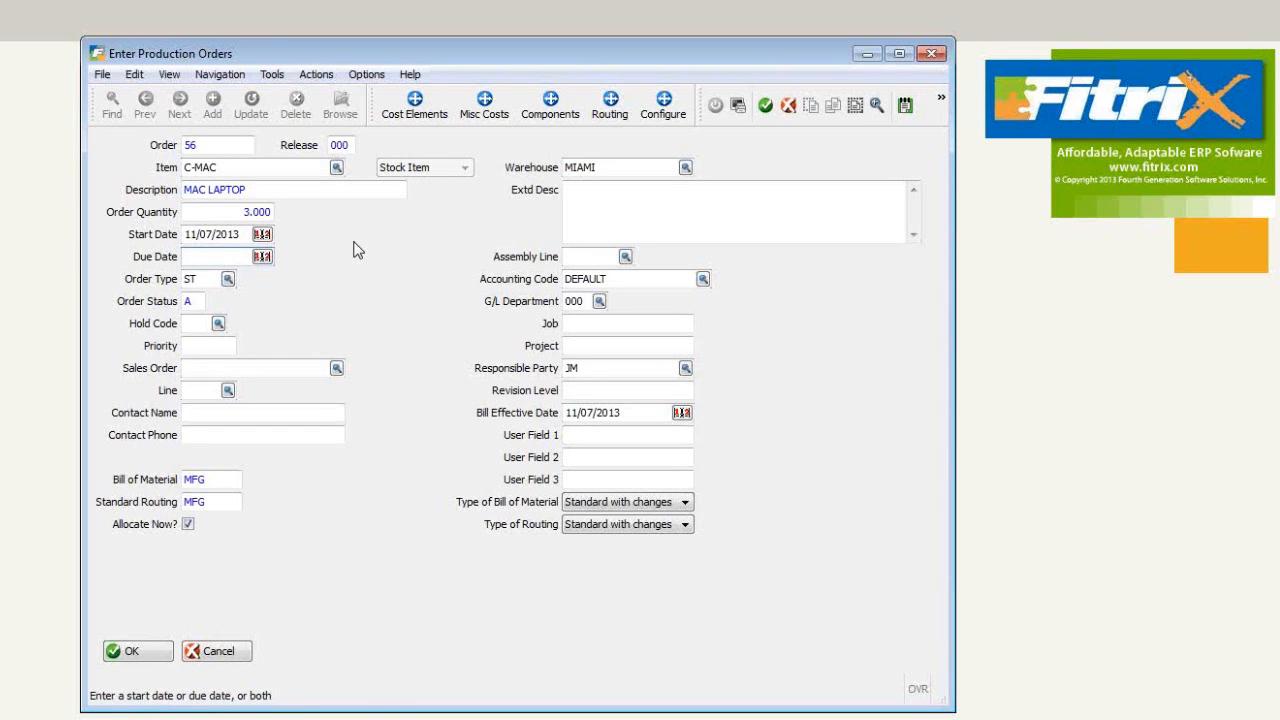
type("11/07/20")
type("13")
key("Tab")
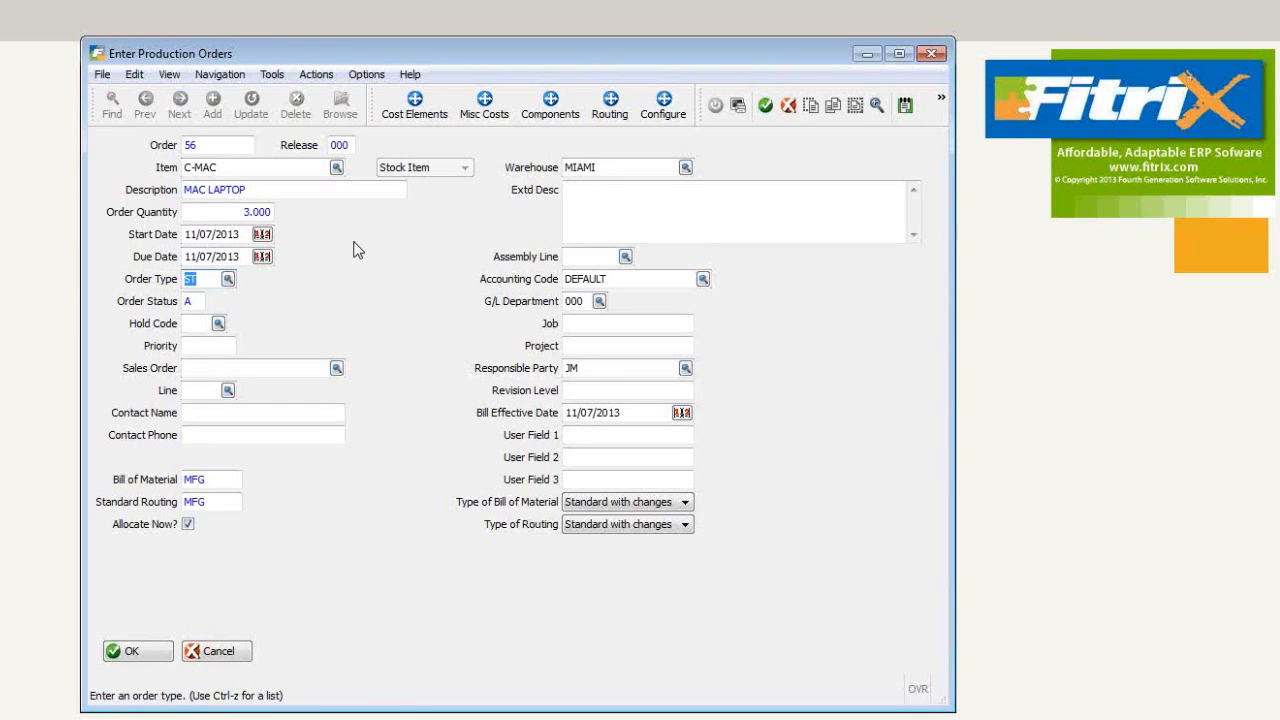
- Keep the default order type, bill of material and standard routing, and accept the order header to bring up its components
key("Tab")
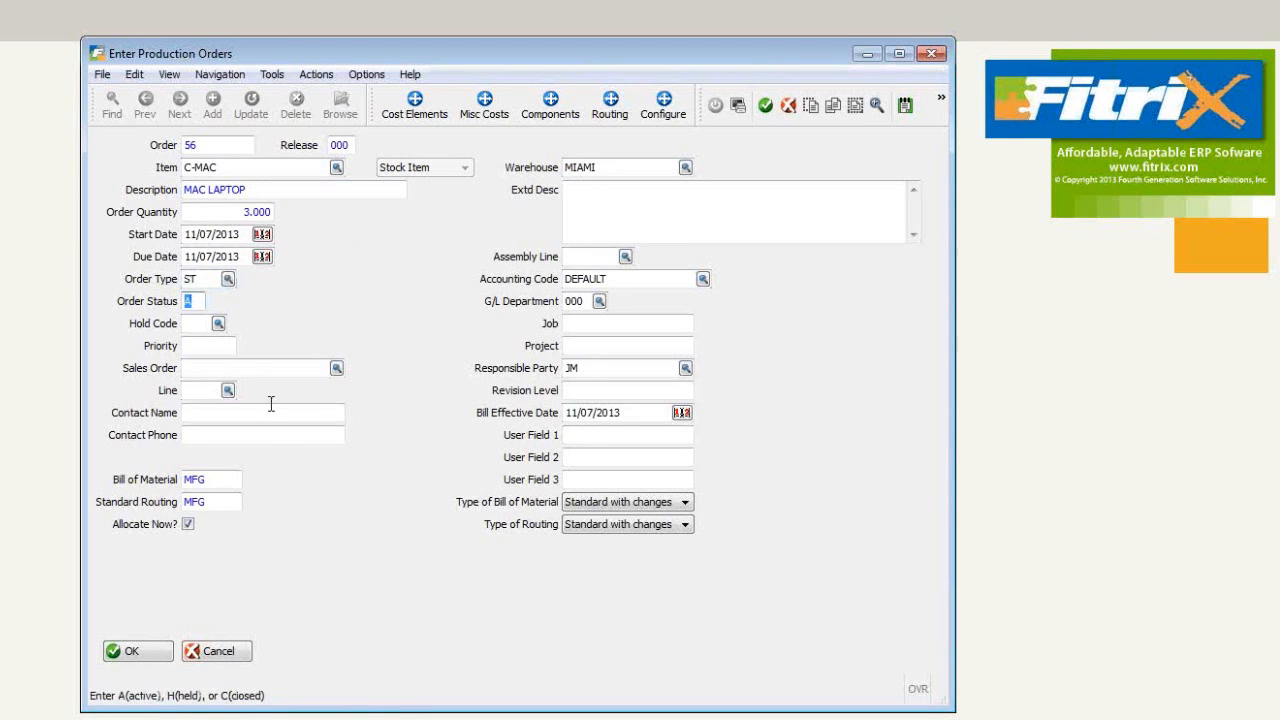
left_click(214, 480)
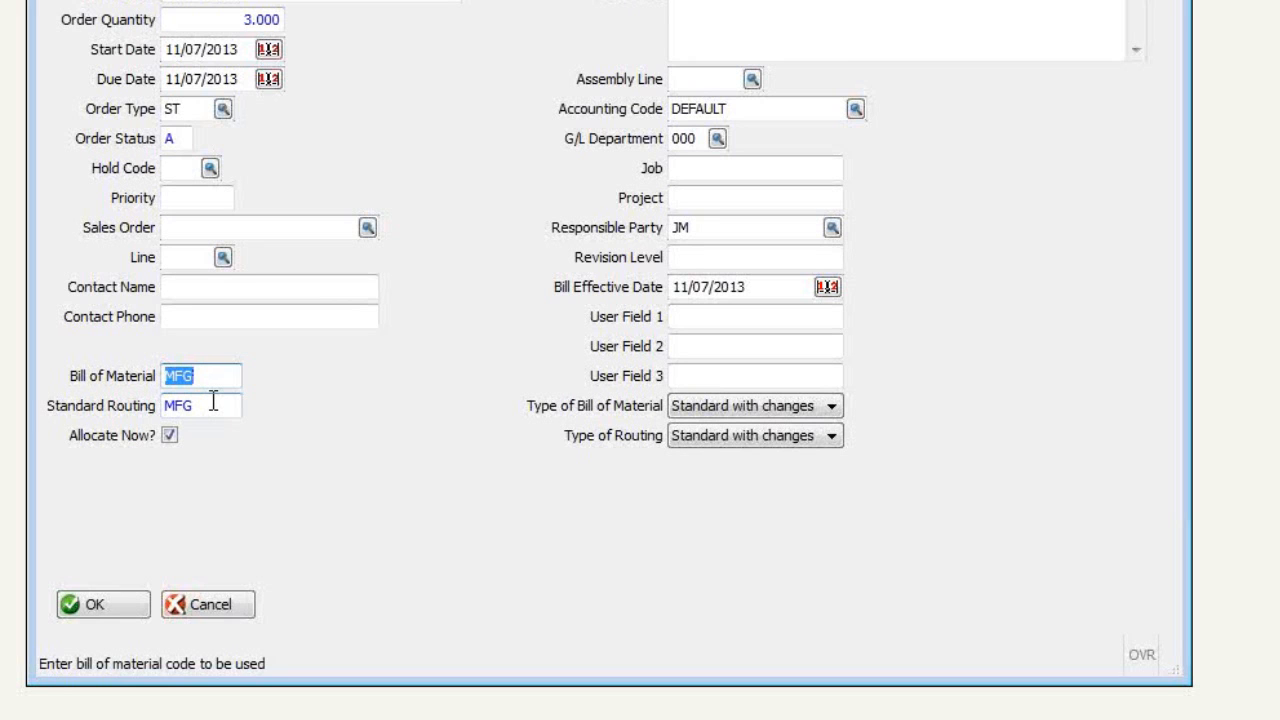
key("Tab")
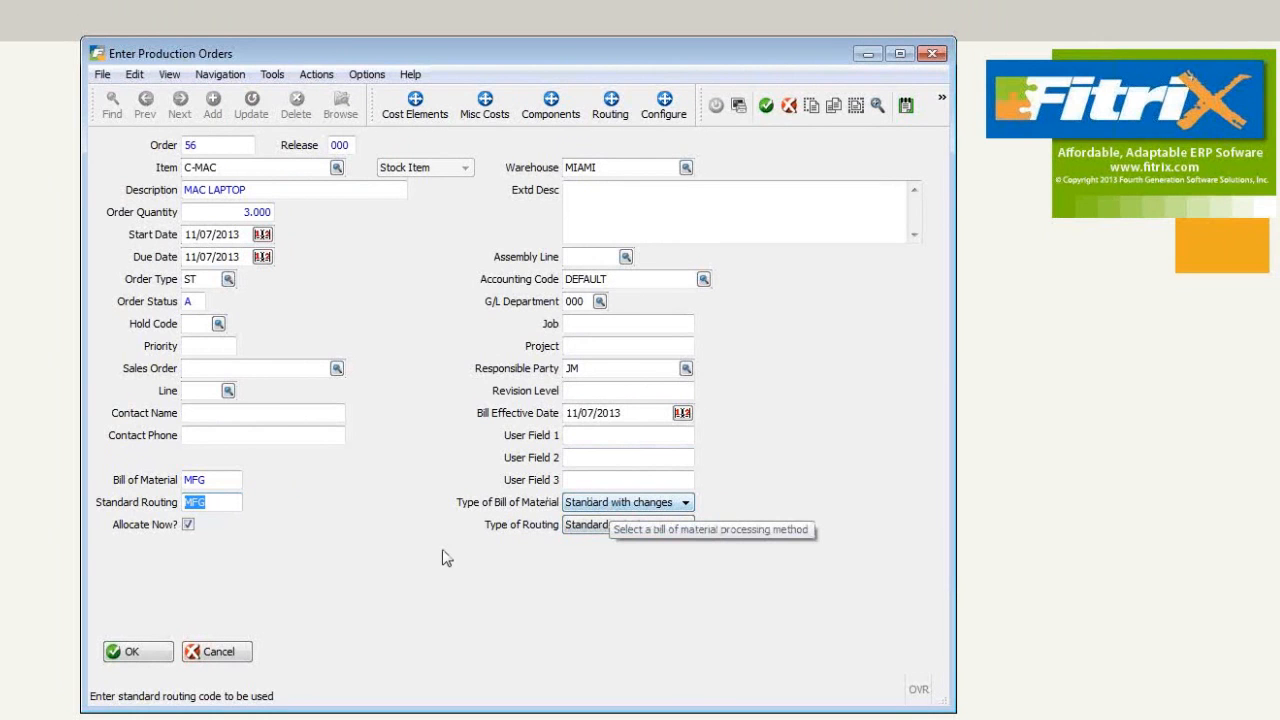
left_click(137, 652)
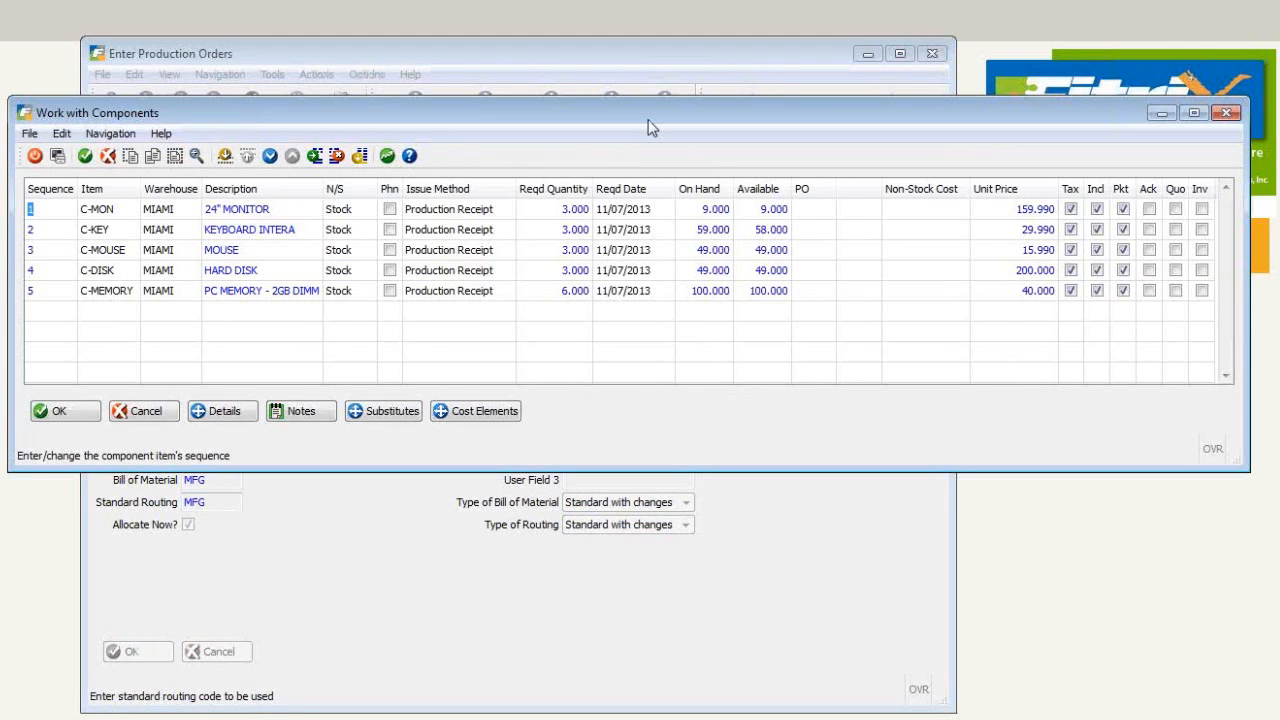
- Set the required quantity of the C-MON monitor component to 10
left_click_drag(647, 120, 641, 118)
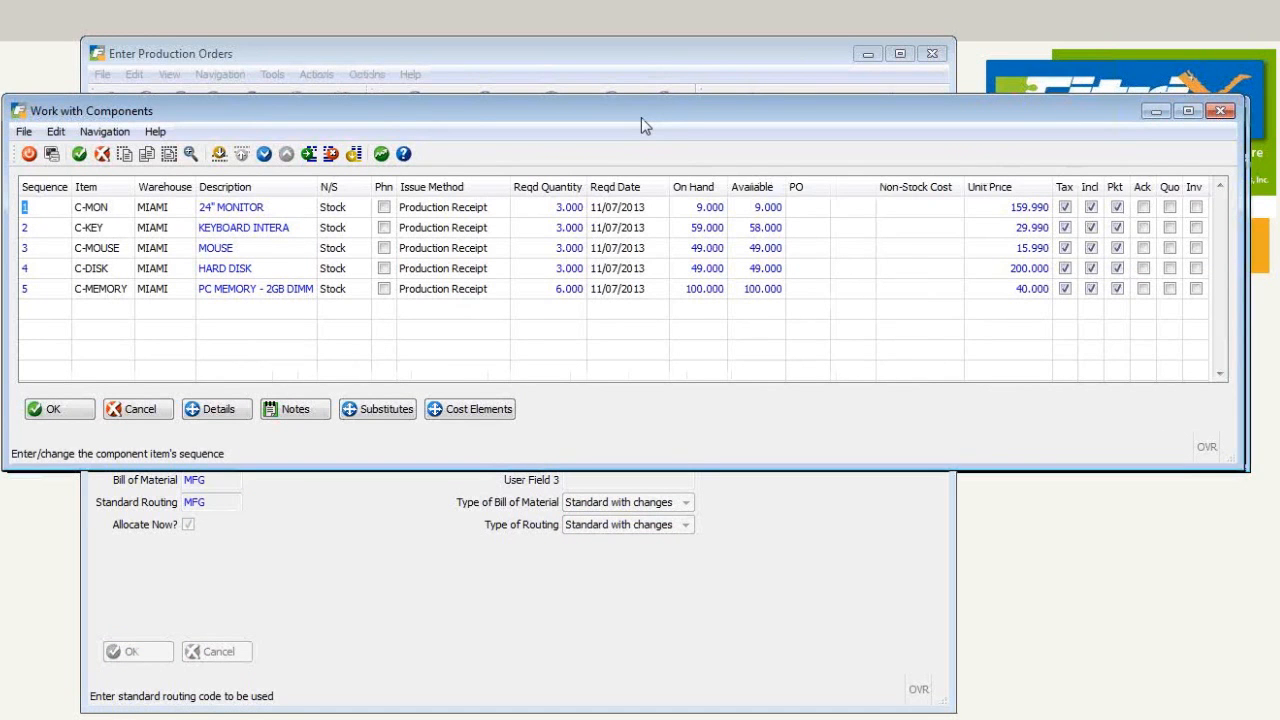
left_click_drag(641, 118, 542, 110)
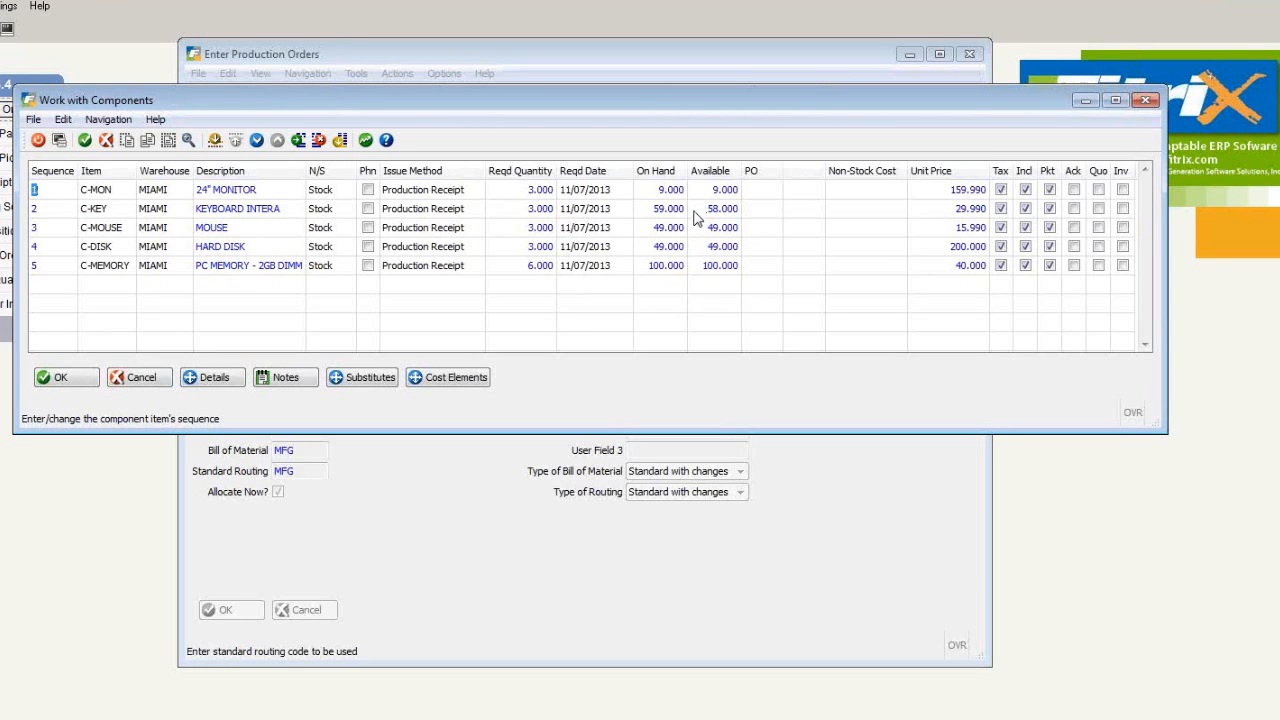
left_click(251, 212)
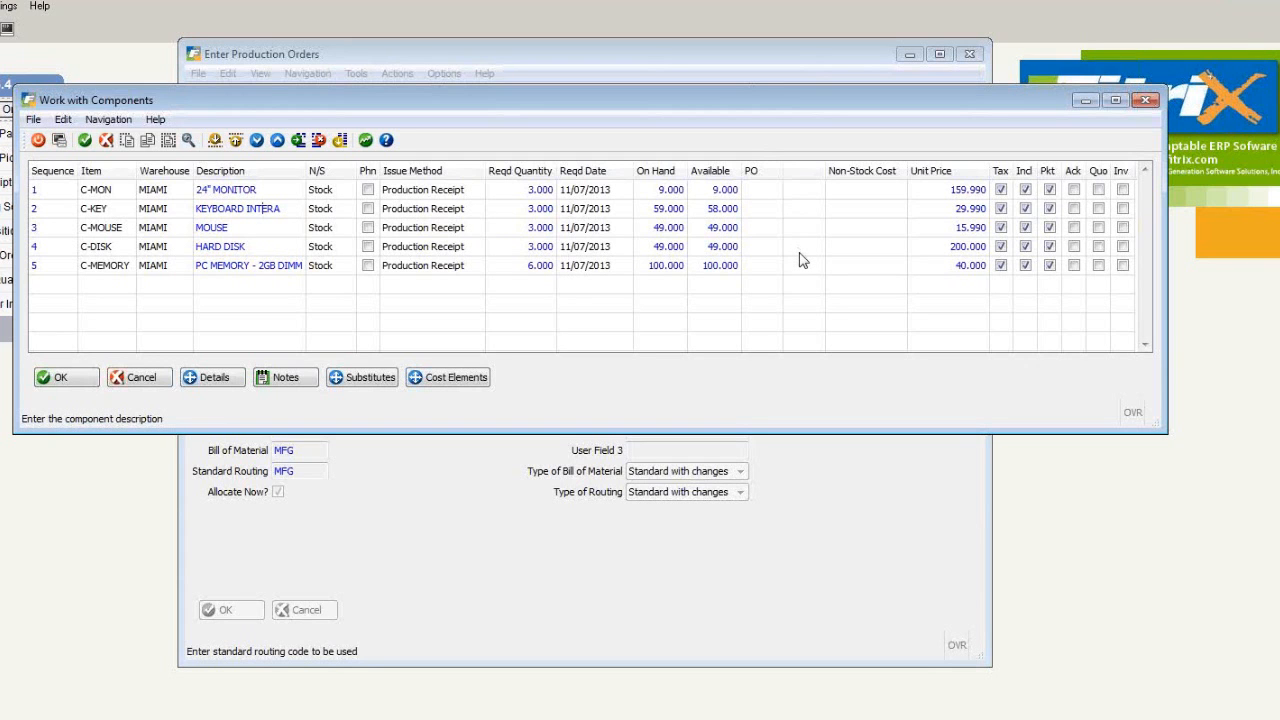
left_click(520, 186)
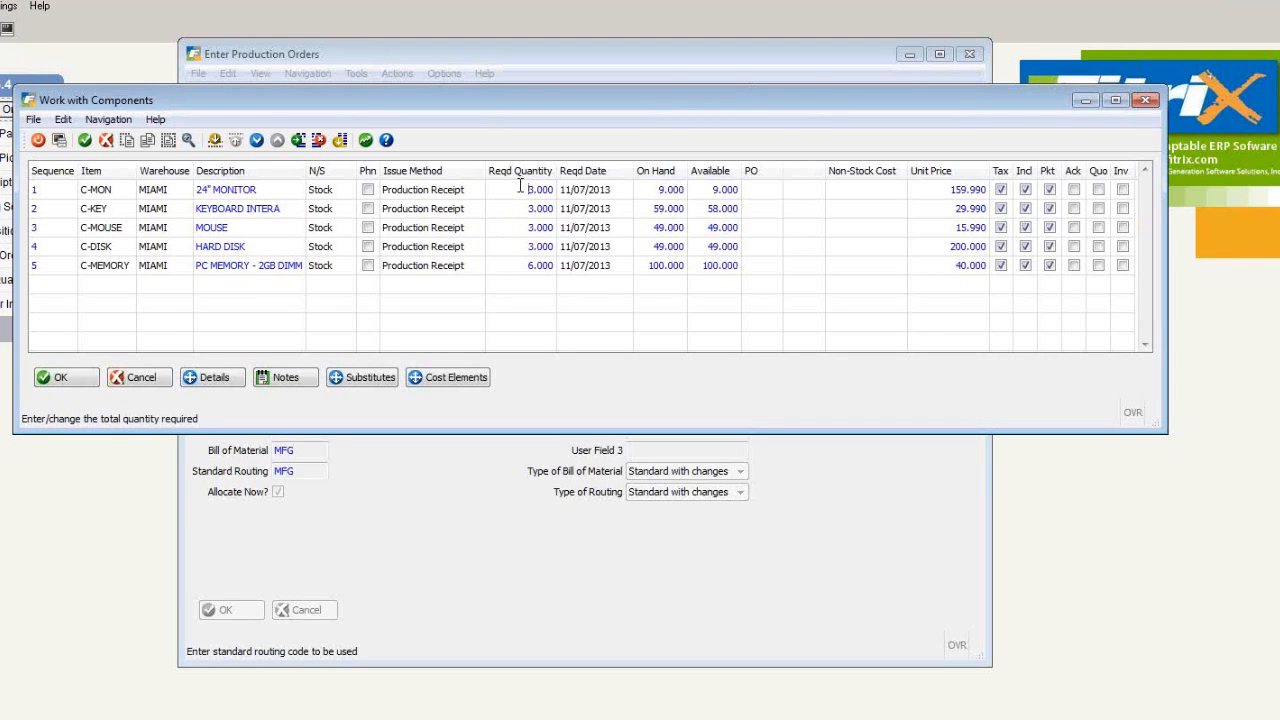
type("10")
key("Tab")
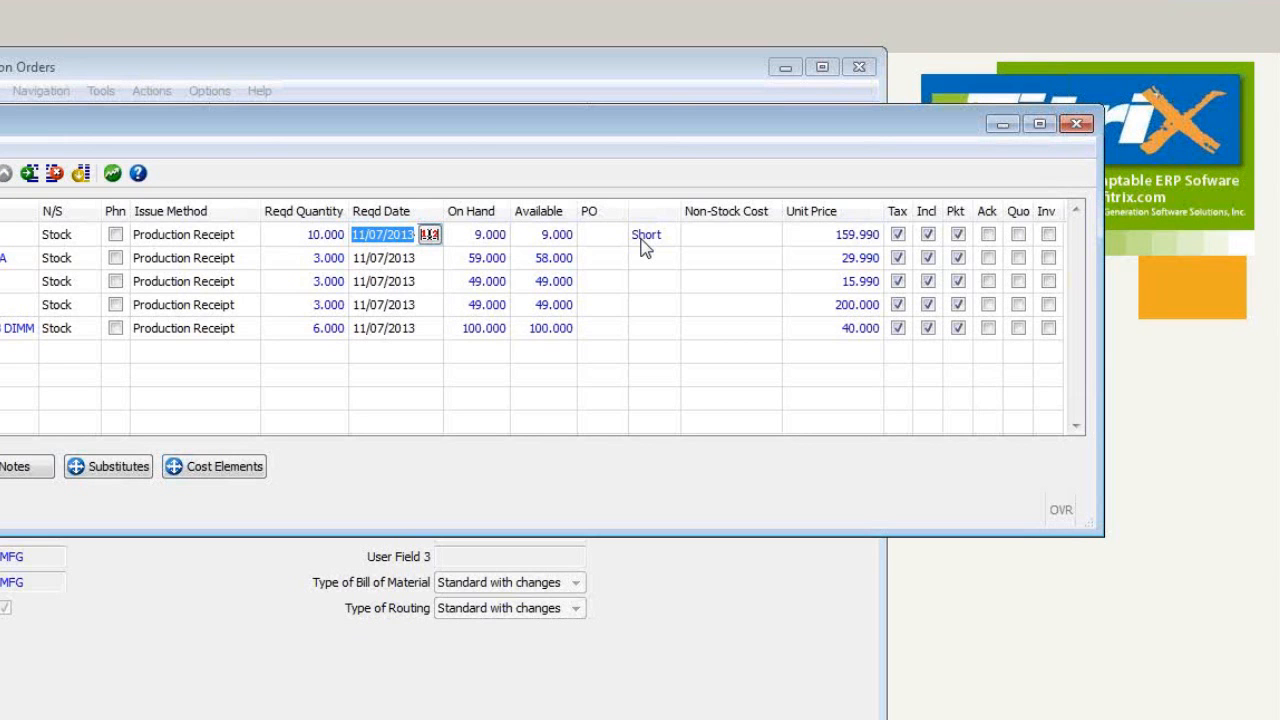
- Set the C-MON monitor component's required quantity back to 3
left_click(312, 238)
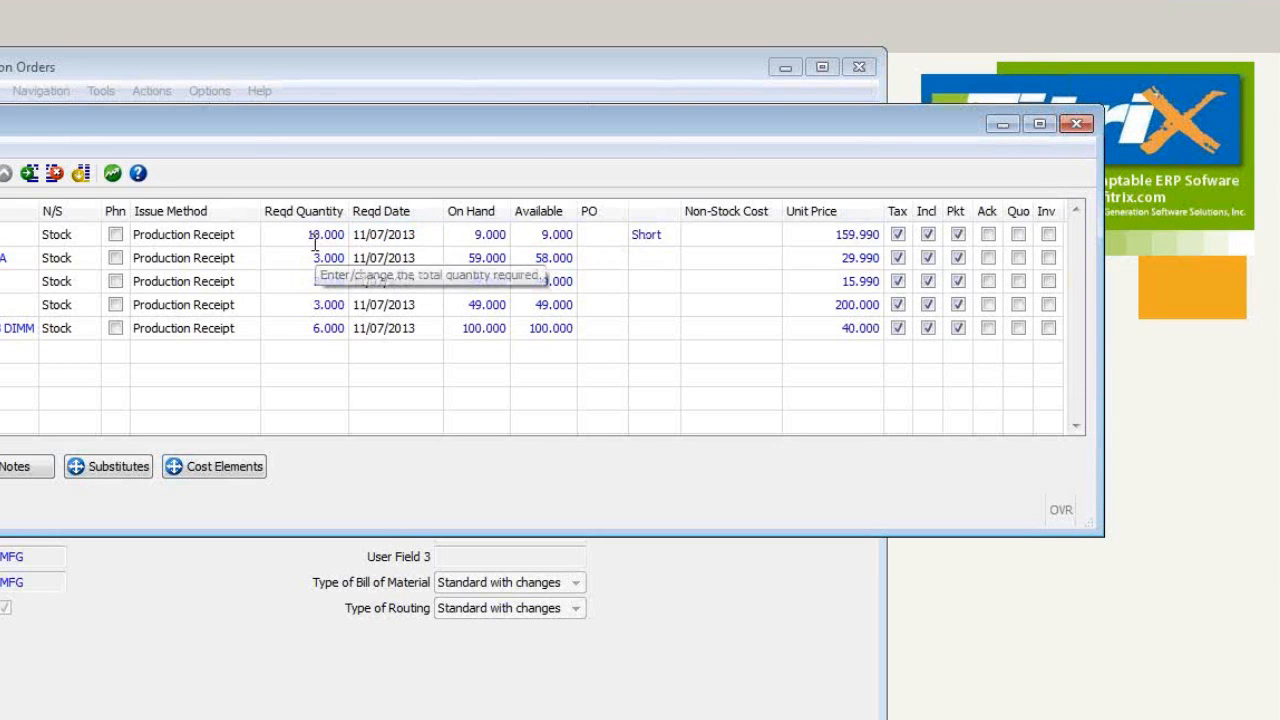
key("Delete")
key("Delete")
type("3")
key("Tab")
key("Tab")
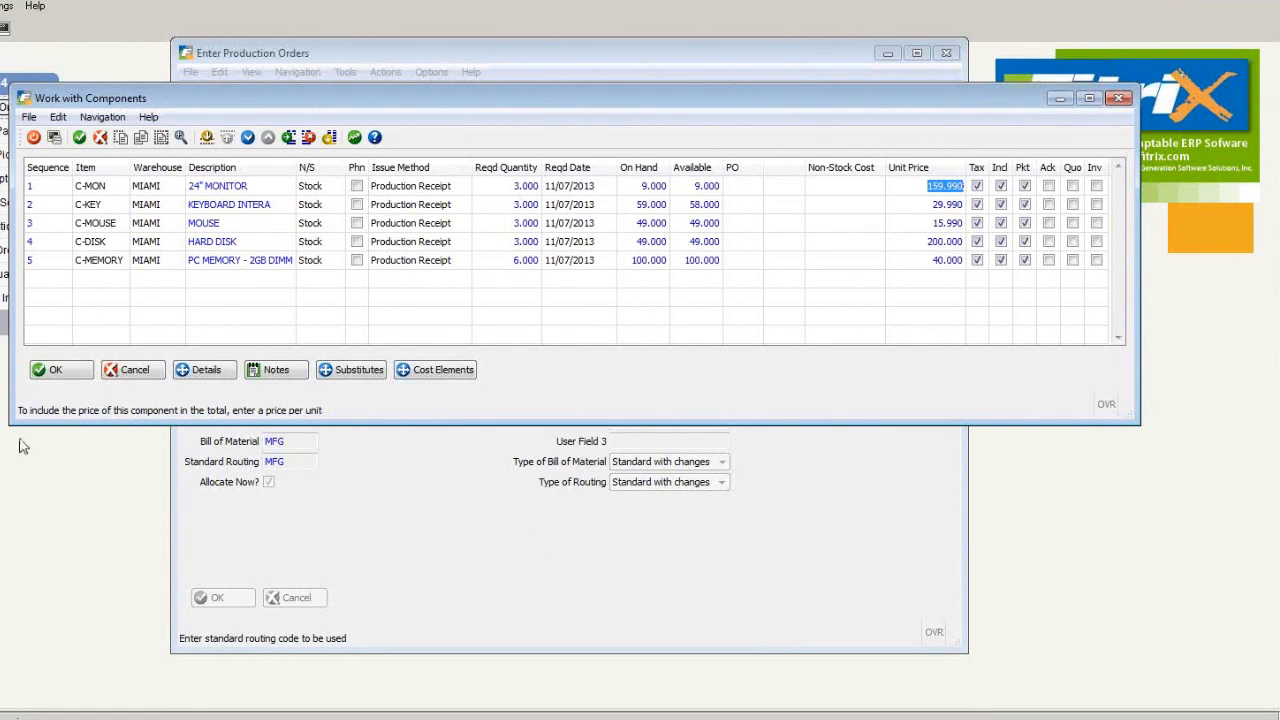
- Set the required quantity of the C-MEMORY component to 12
left_click(512, 262)
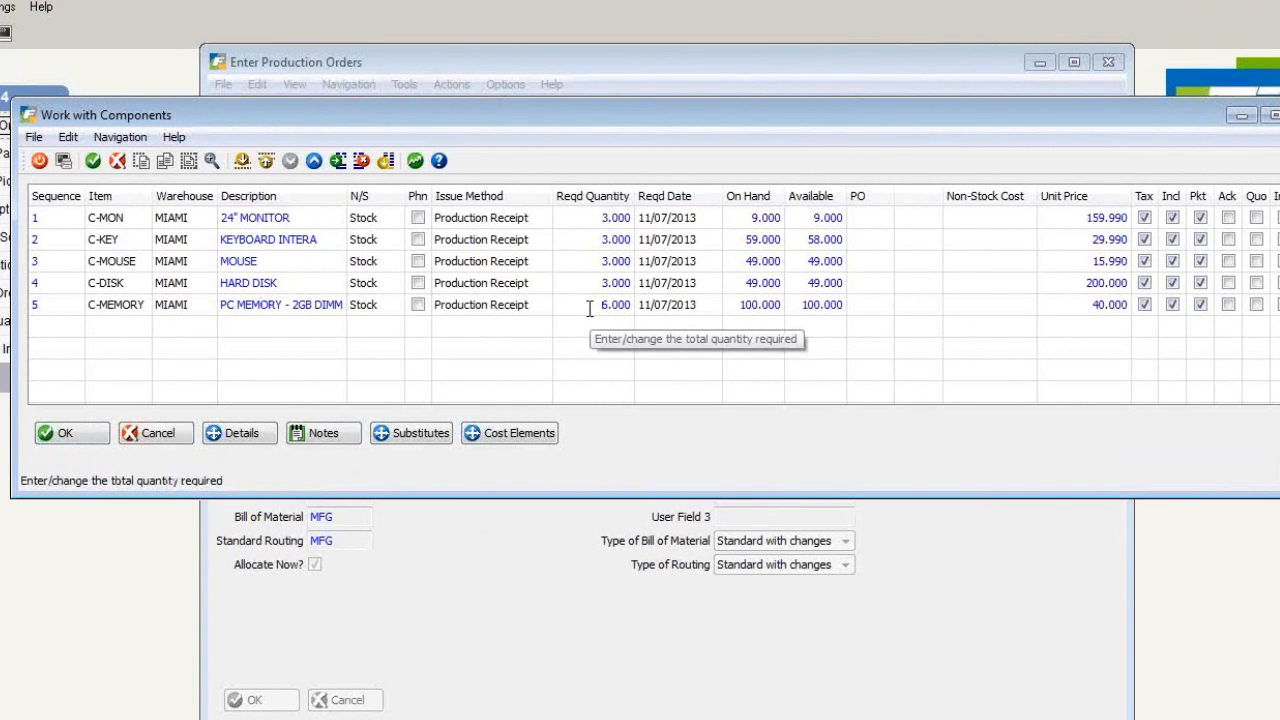
key("Delete")
type("12")
key("Tab")
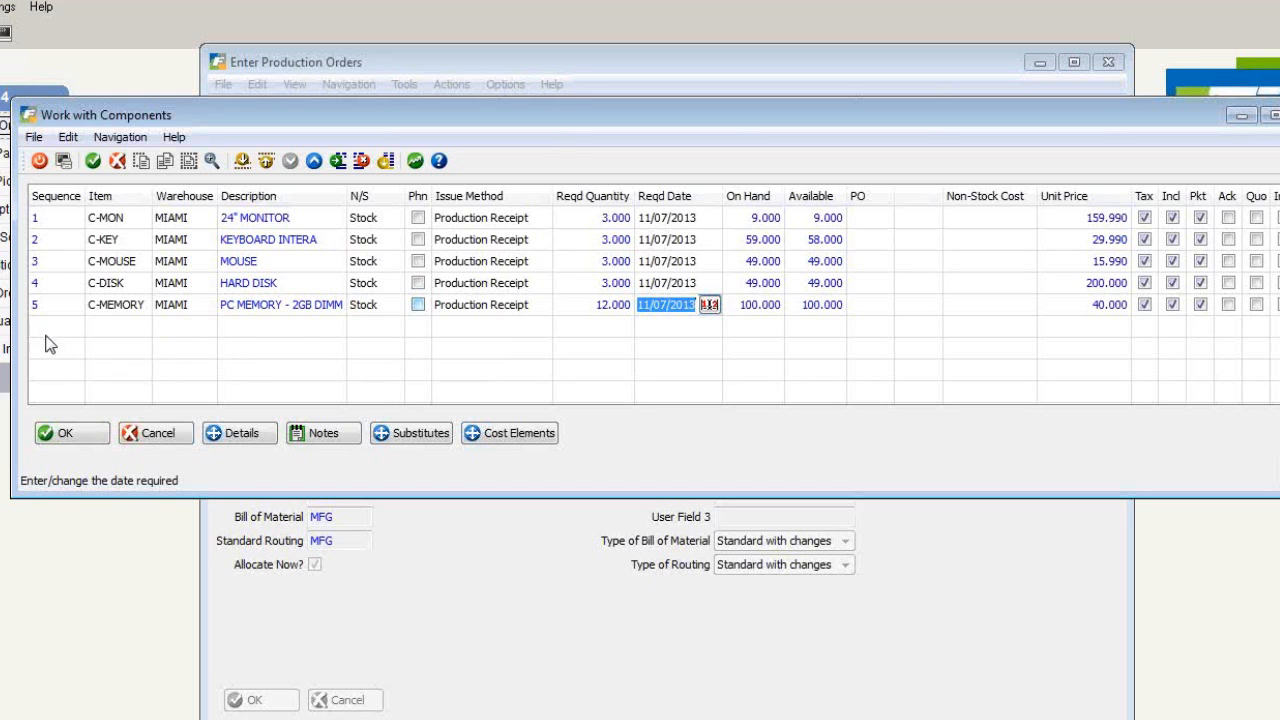
- Accept the component list and the routing operations to save the production order, and close the order entry window
left_click(103, 442)
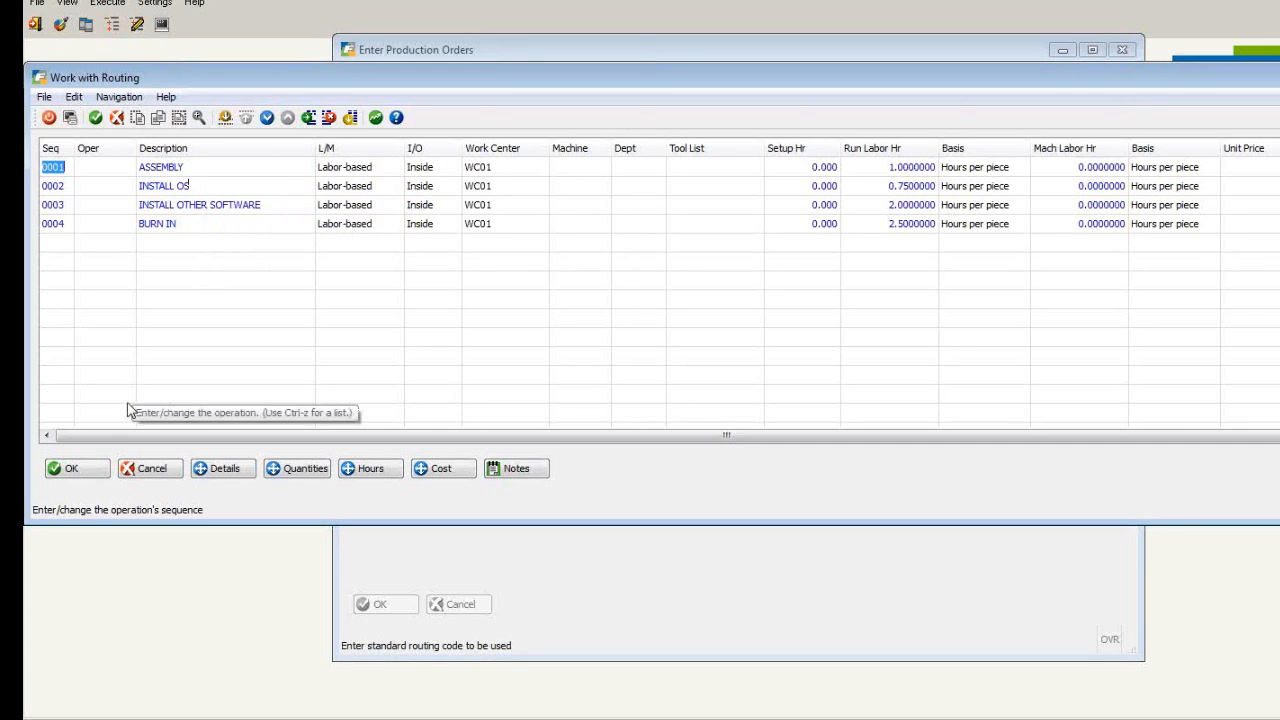
left_click(105, 472)
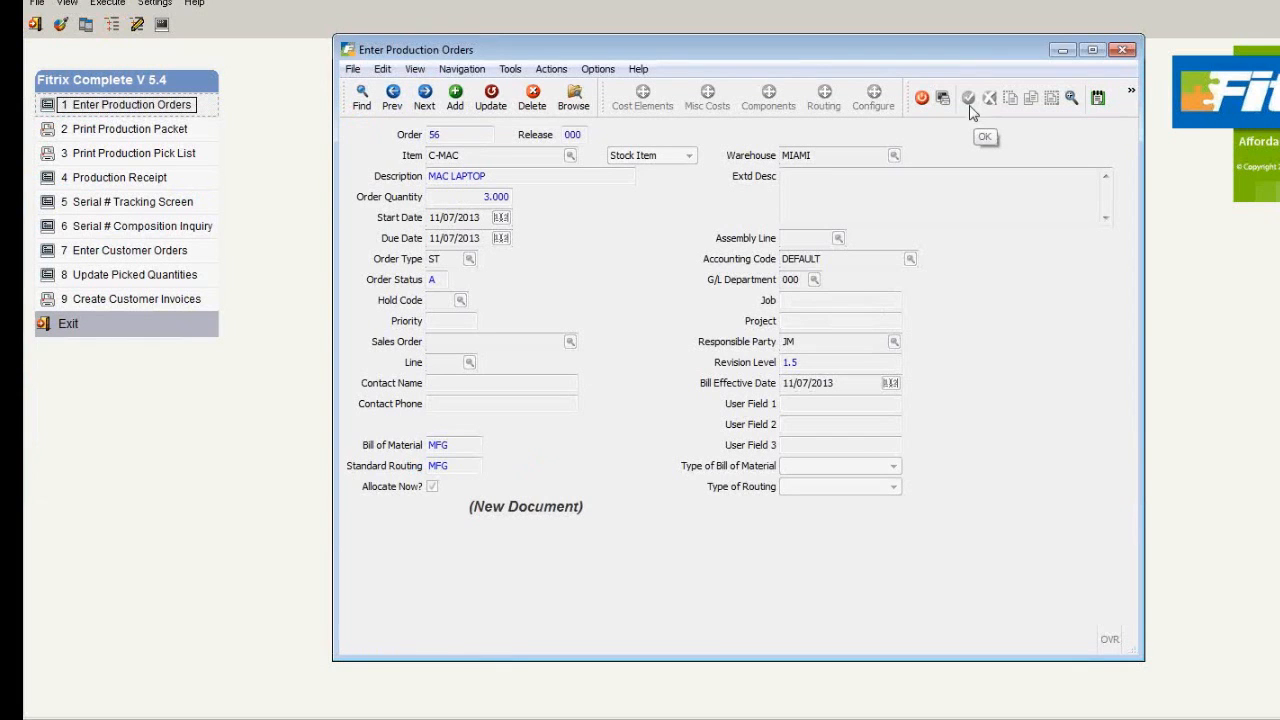
left_click(924, 100)
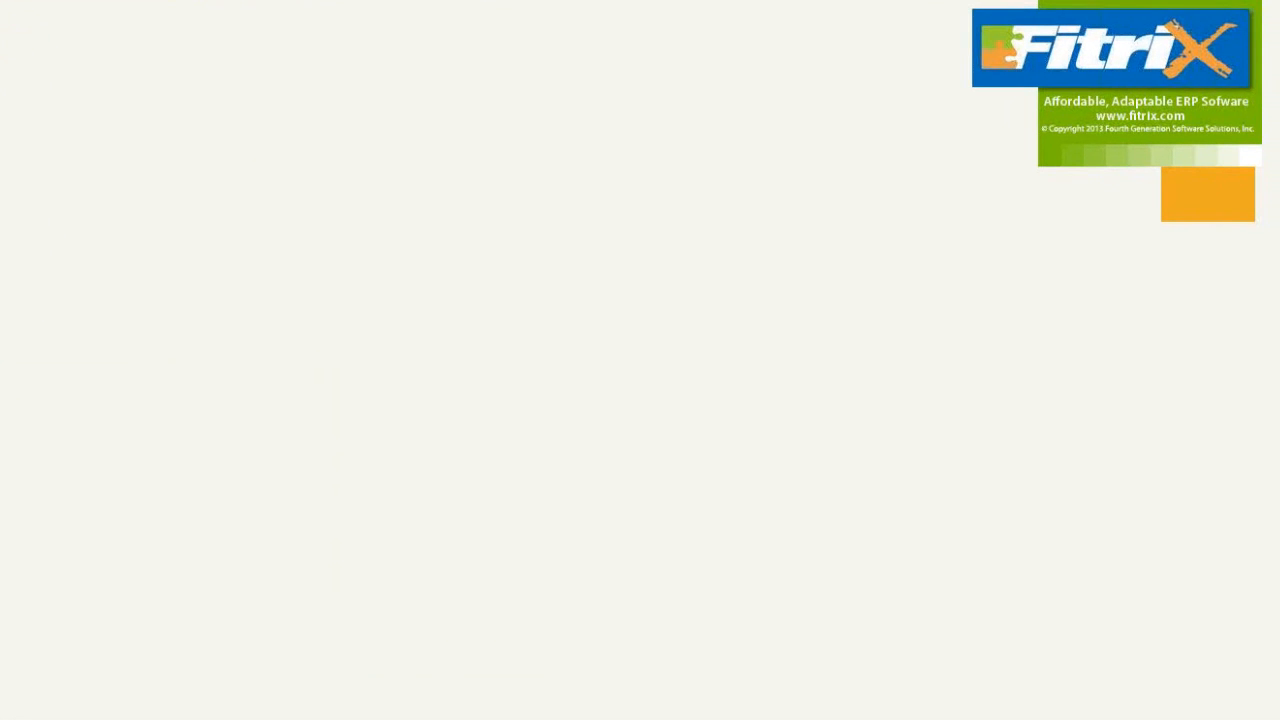
- Print the production packet for specific order 56 to the PDF viewer, including the component list, operation list and images
left_click(318, 320)
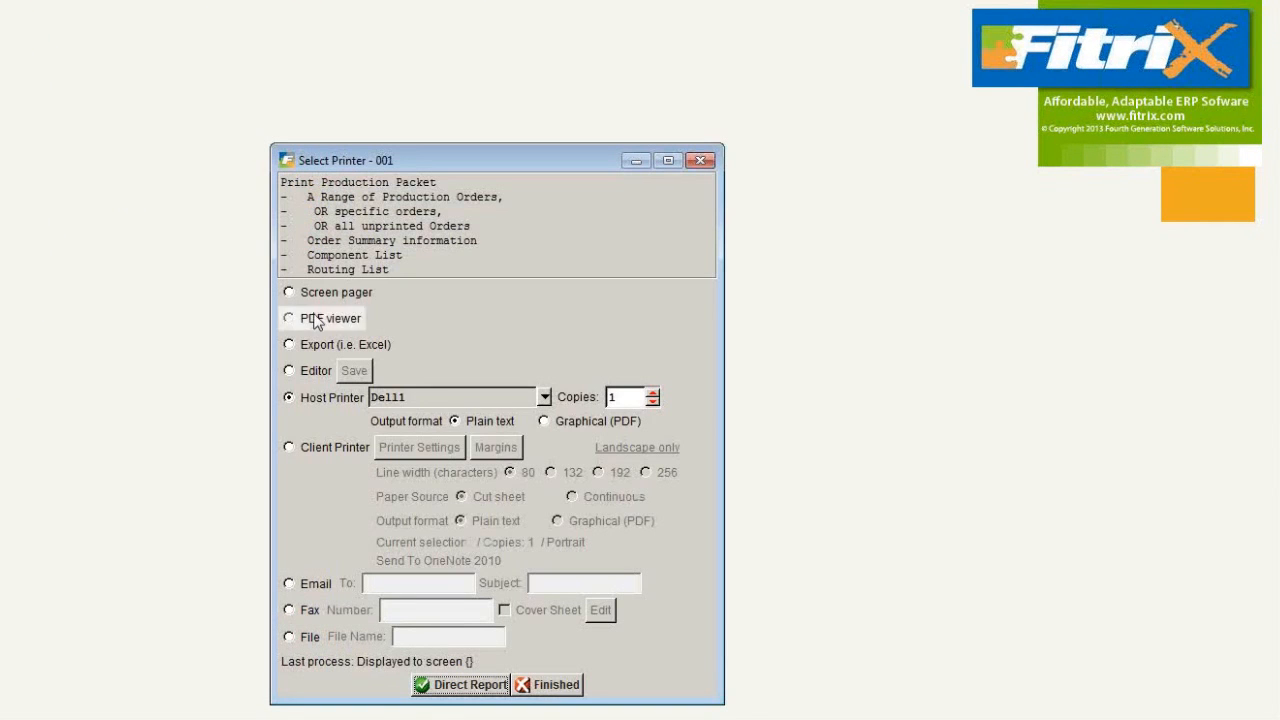
left_click(448, 688)
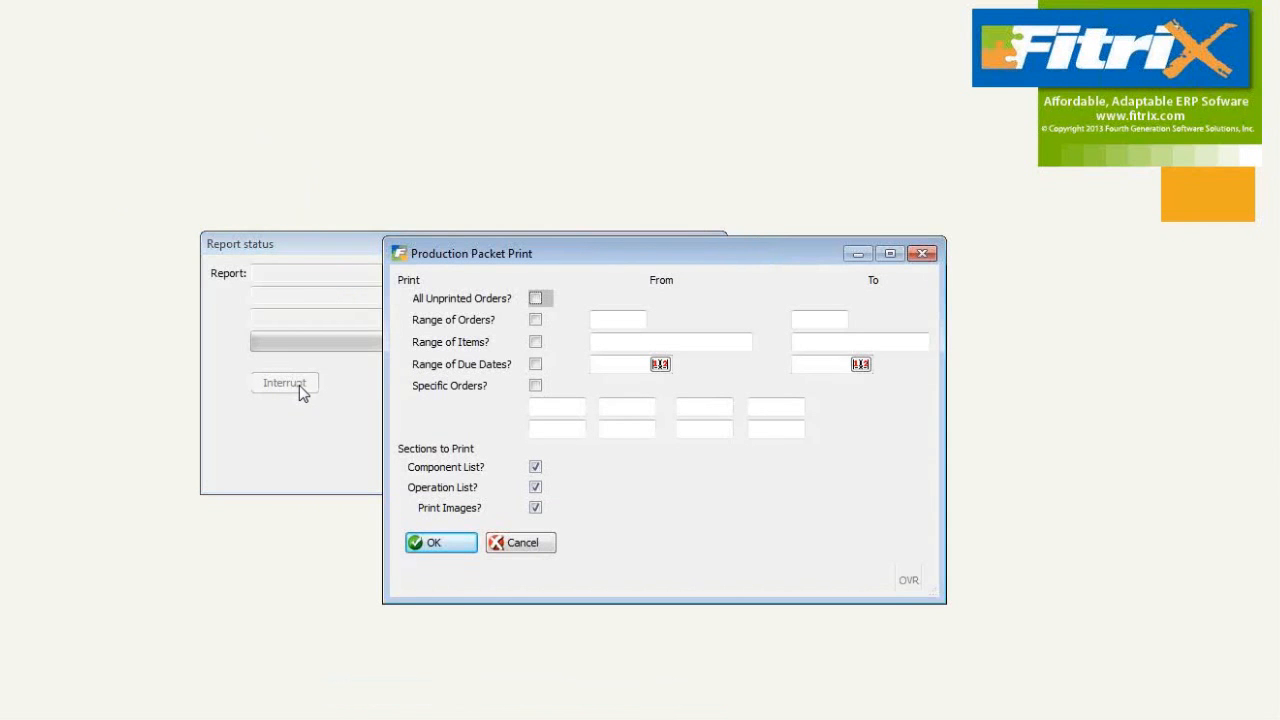
left_click(534, 384)
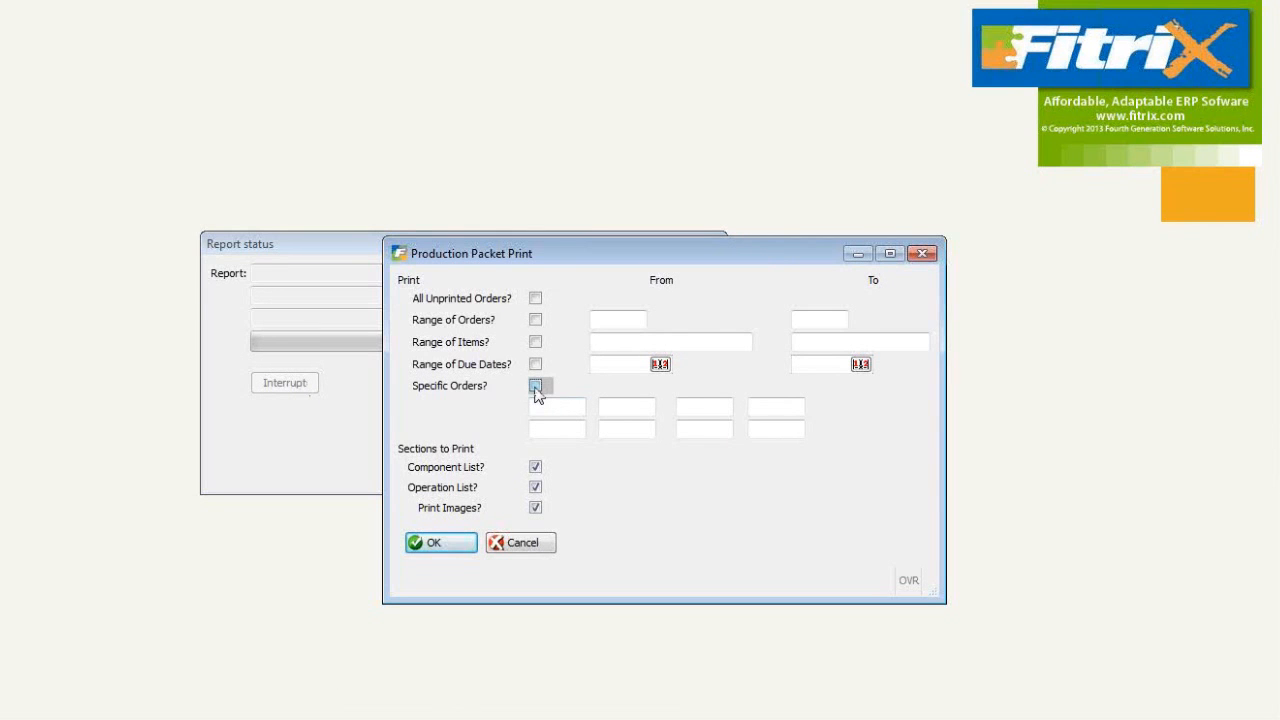
left_click(535, 387)
key("Tab")
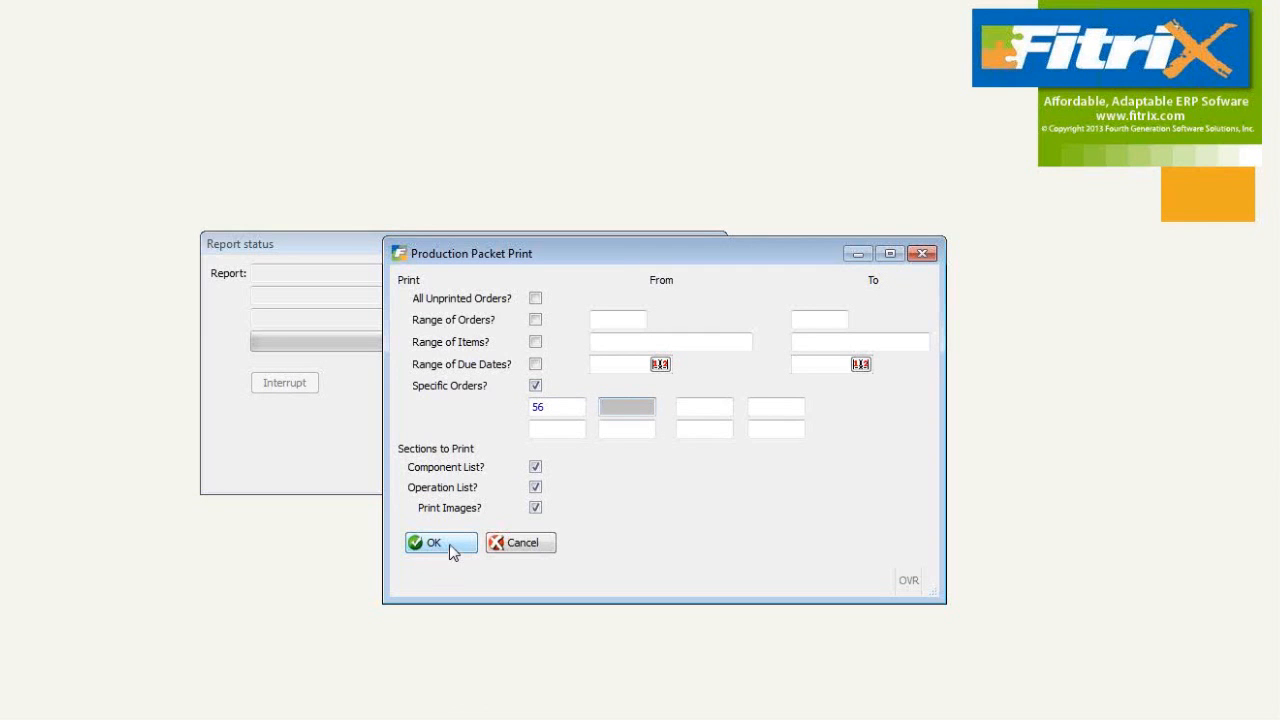
left_click(450, 549)
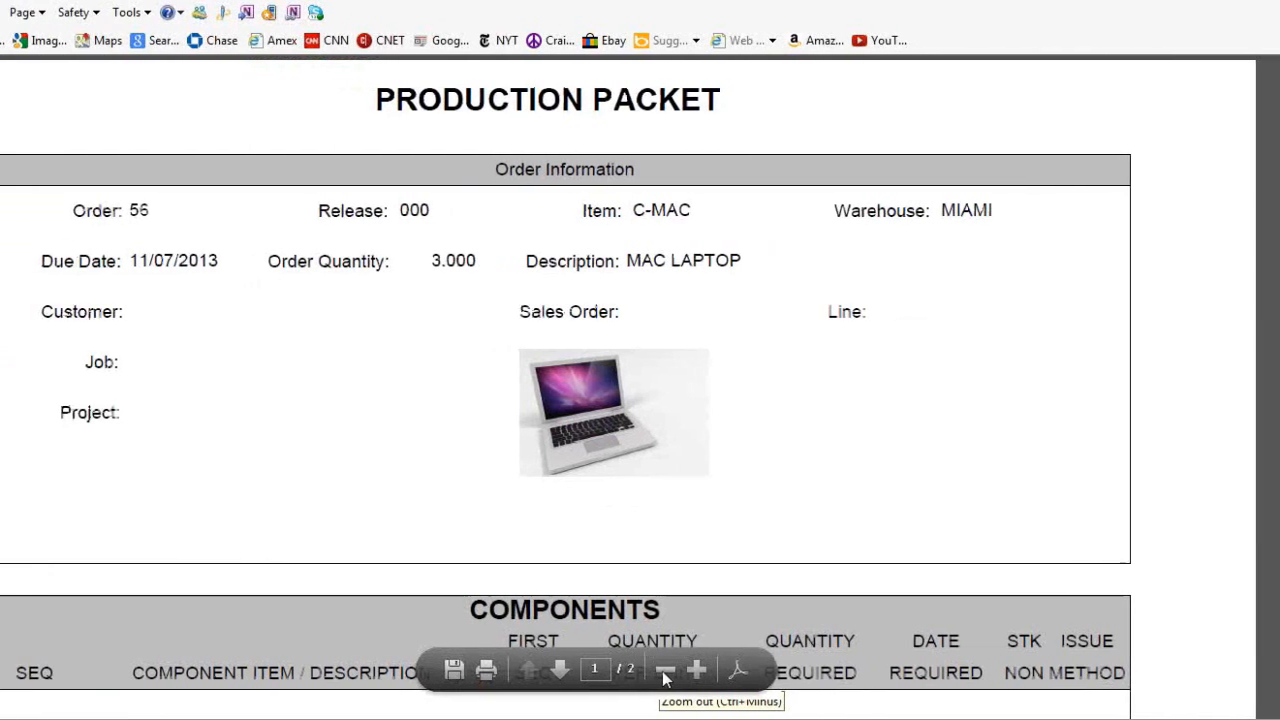
- Review the production packet's order information, component list and routing section in the PDF
left_click(714, 675)
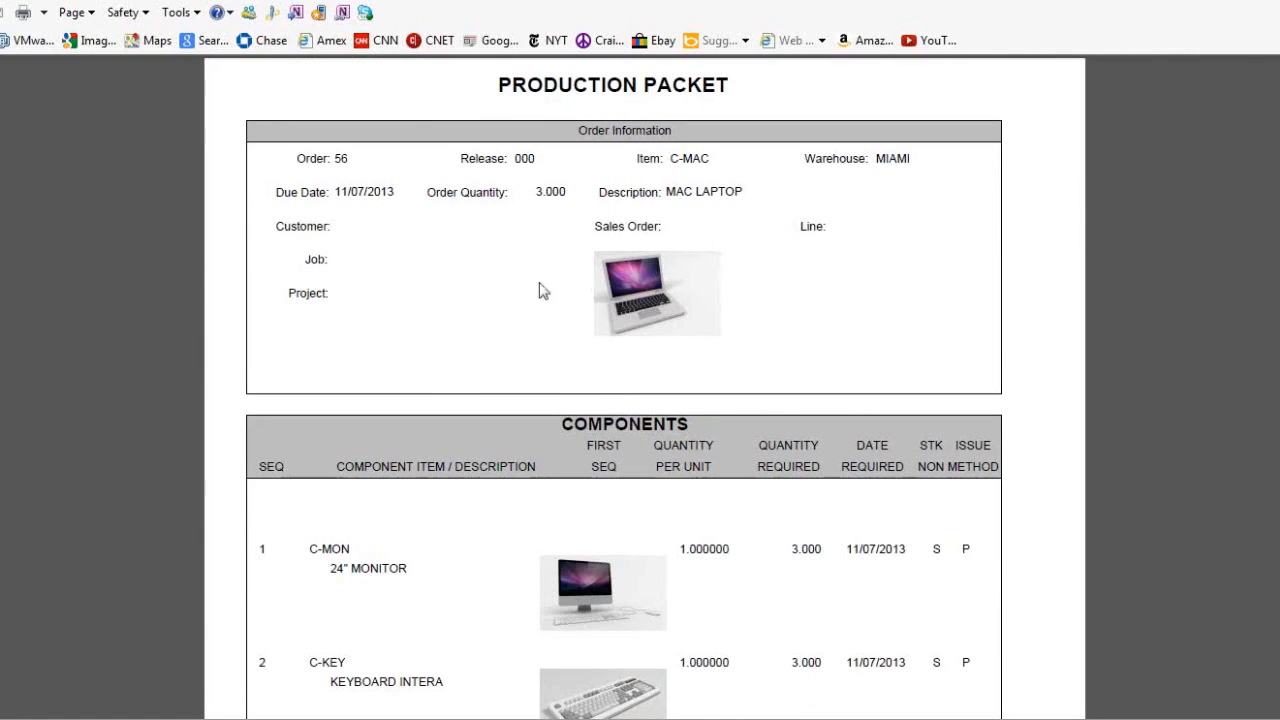
scroll(537, 289, "down", 3)
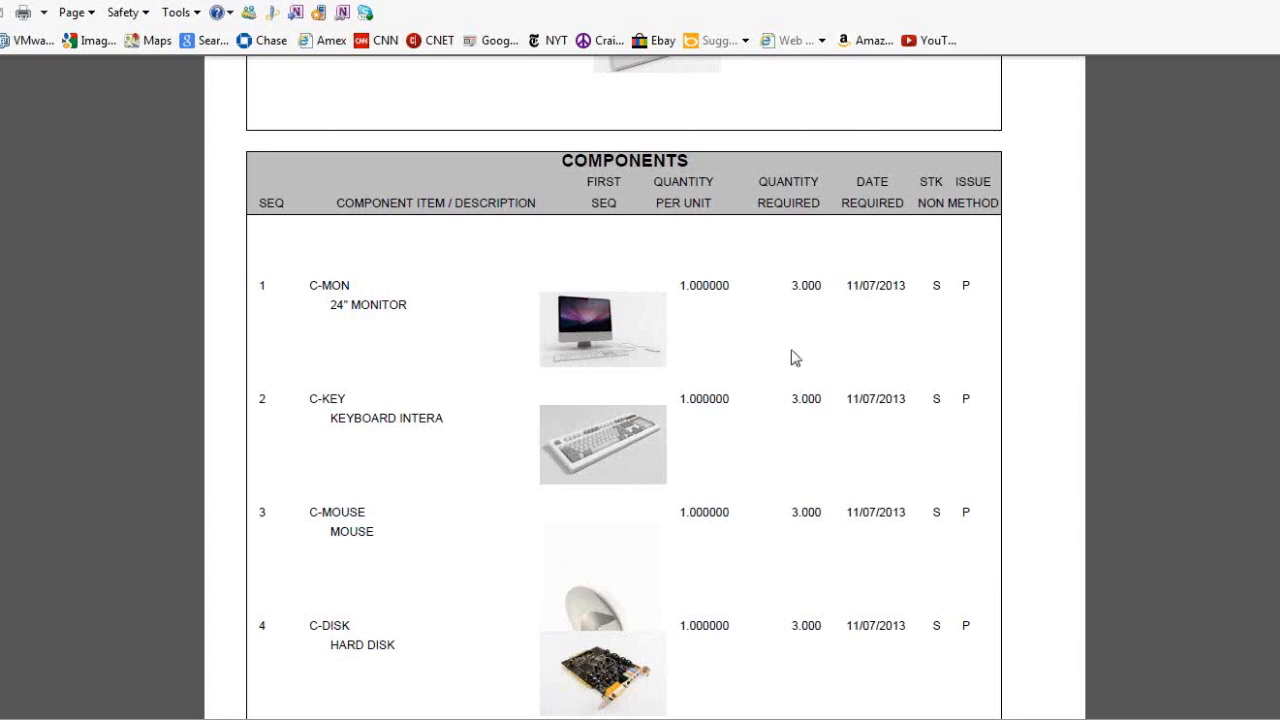
scroll(795, 357, "down", 3)
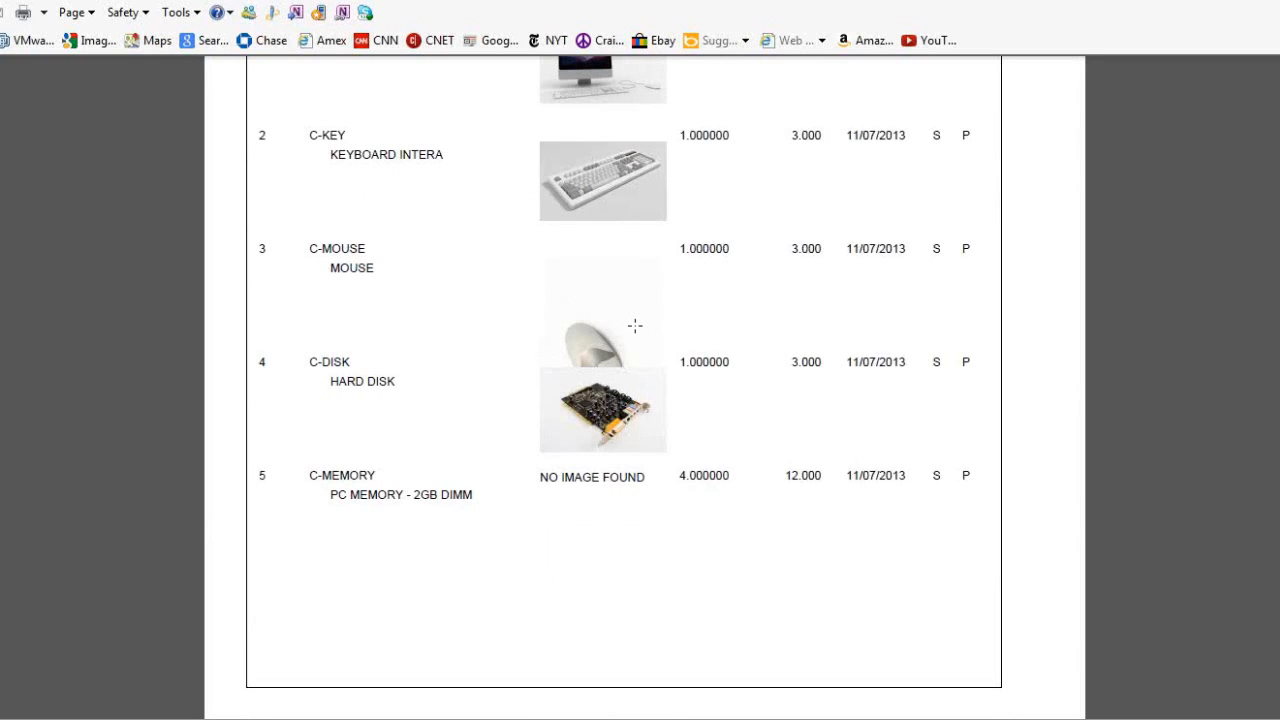
scroll(635, 325, "down", 3)
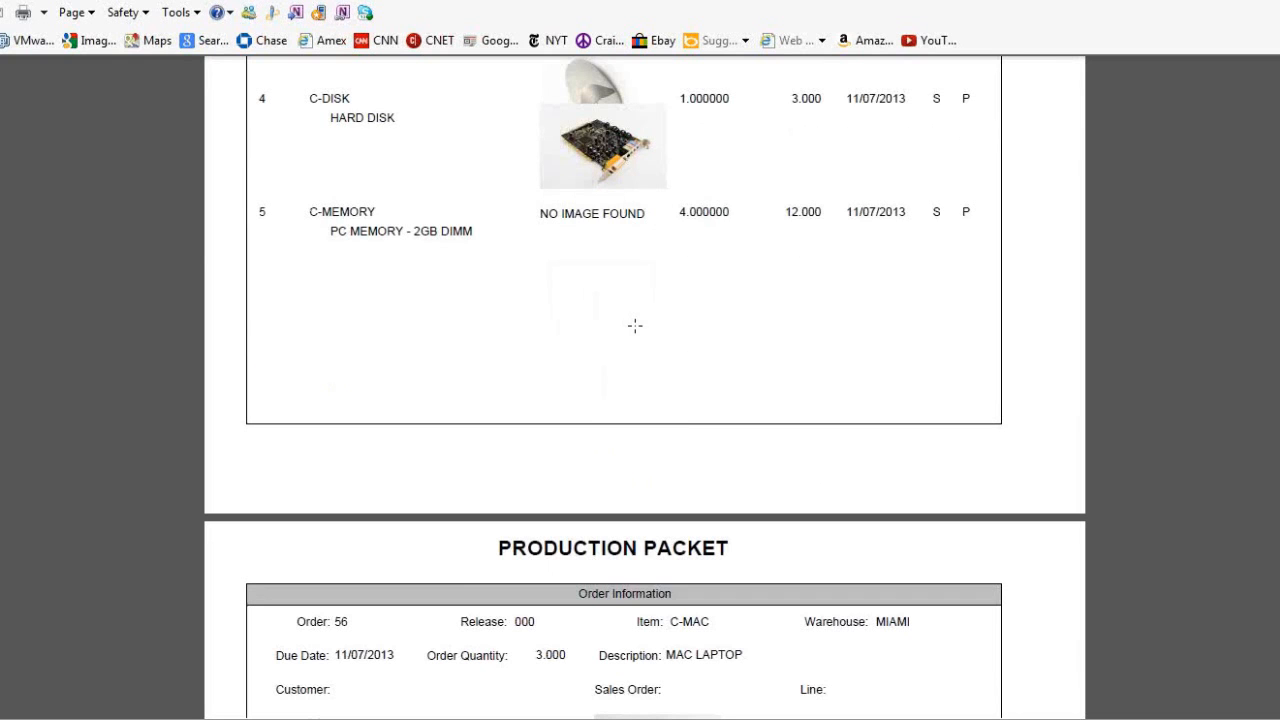
scroll(640, 334, "down", 3)
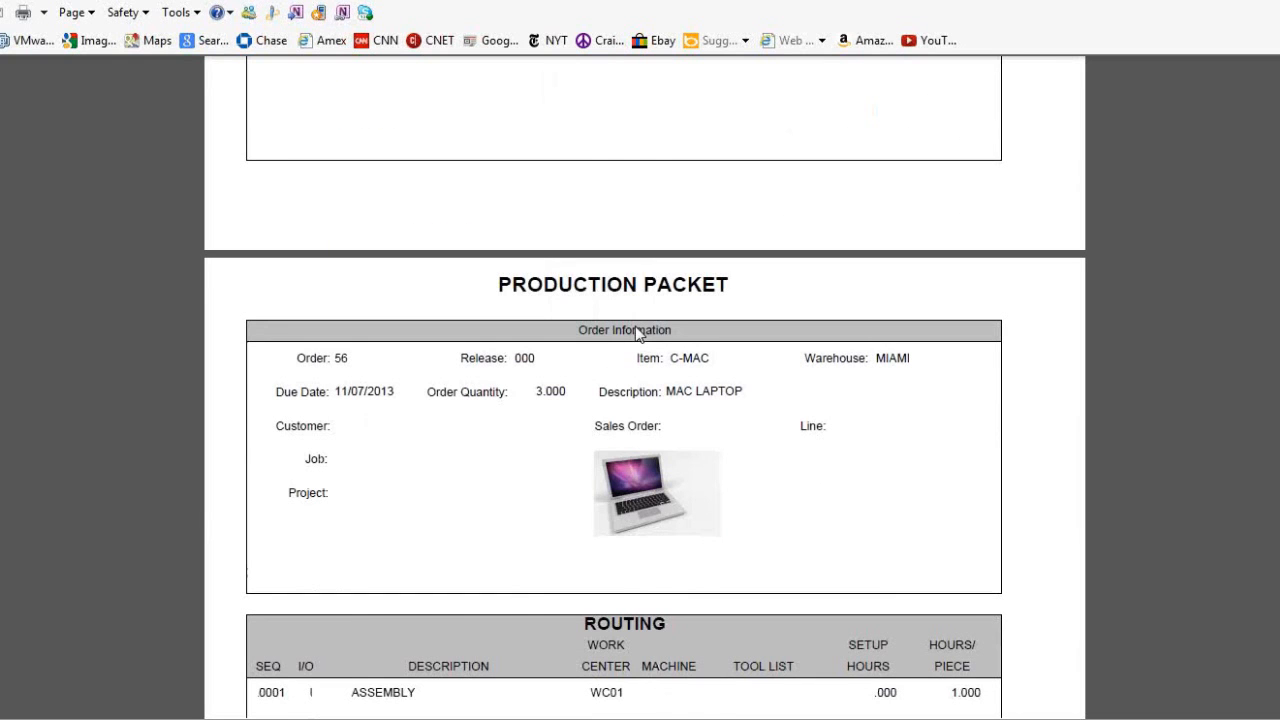
scroll(637, 332, "down", 3)
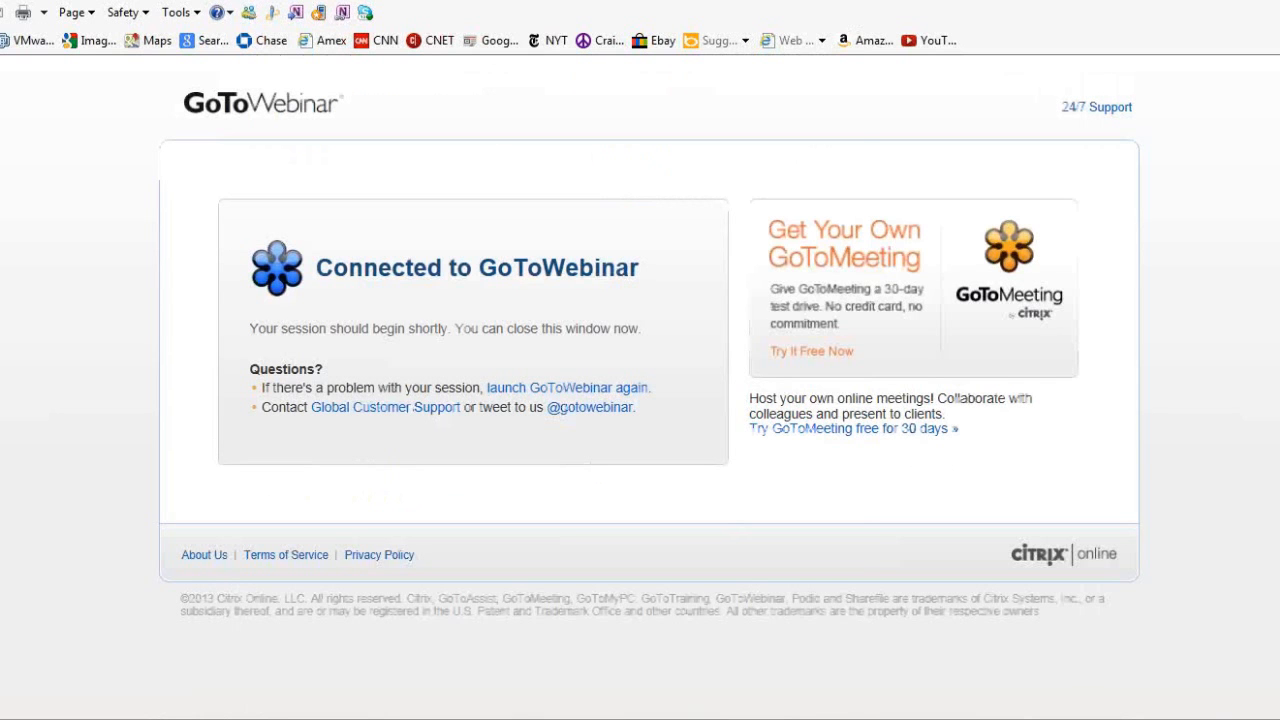
- Switch back to Fitrix and print the production pick list for the order range 56 to 56 to the PDF viewer
key("alt+Tab")
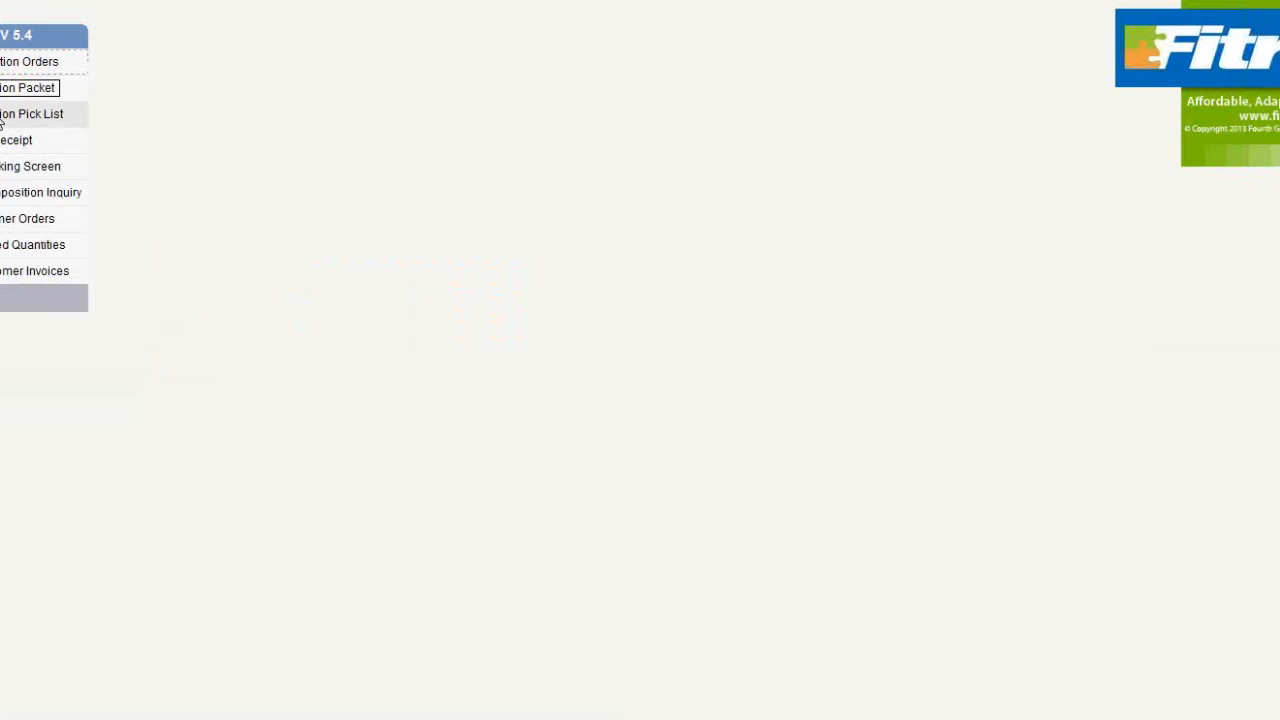
left_click(2, 118)
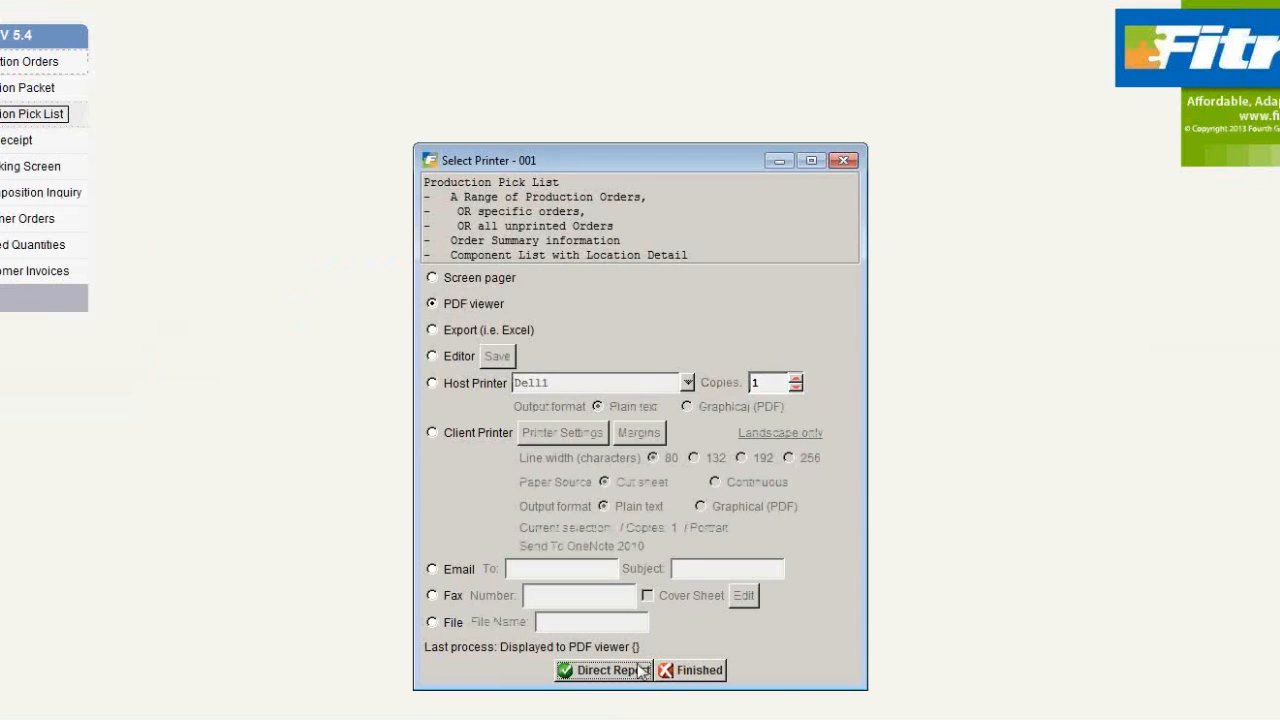
left_click(640, 670)
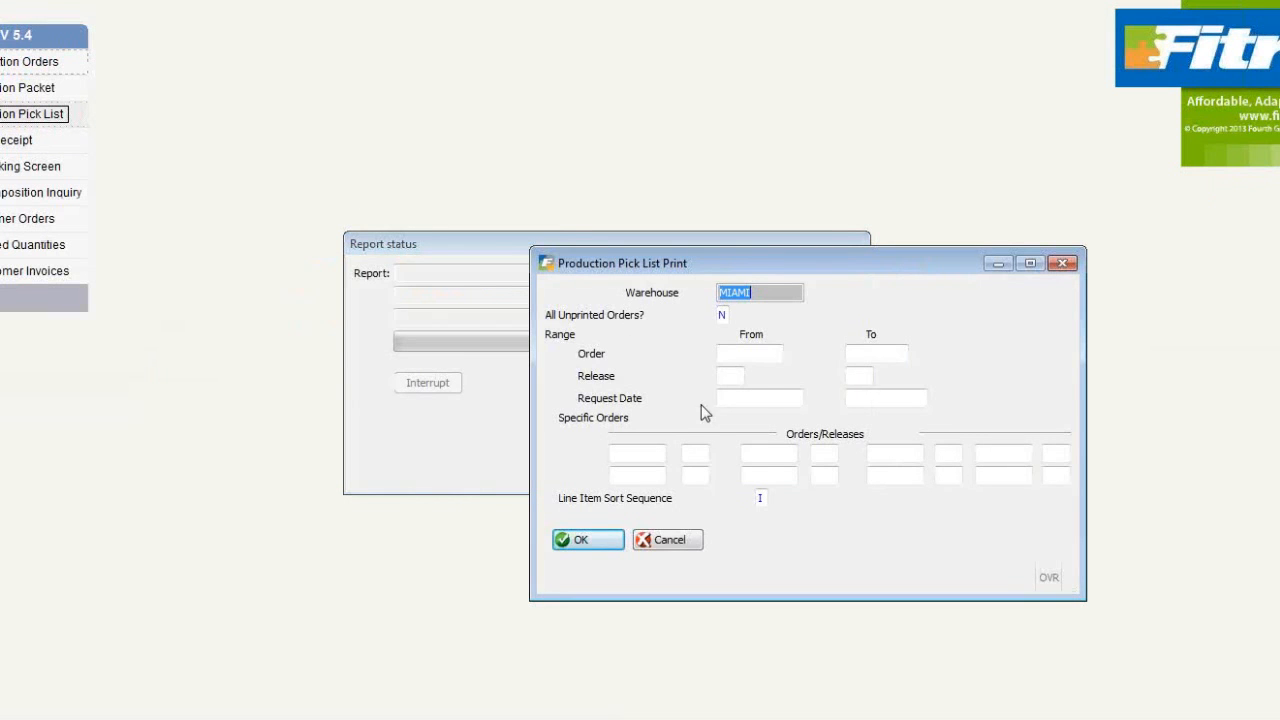
key("Tab")
key("Tab")
type("56")
key("Tab")
key("Tab")
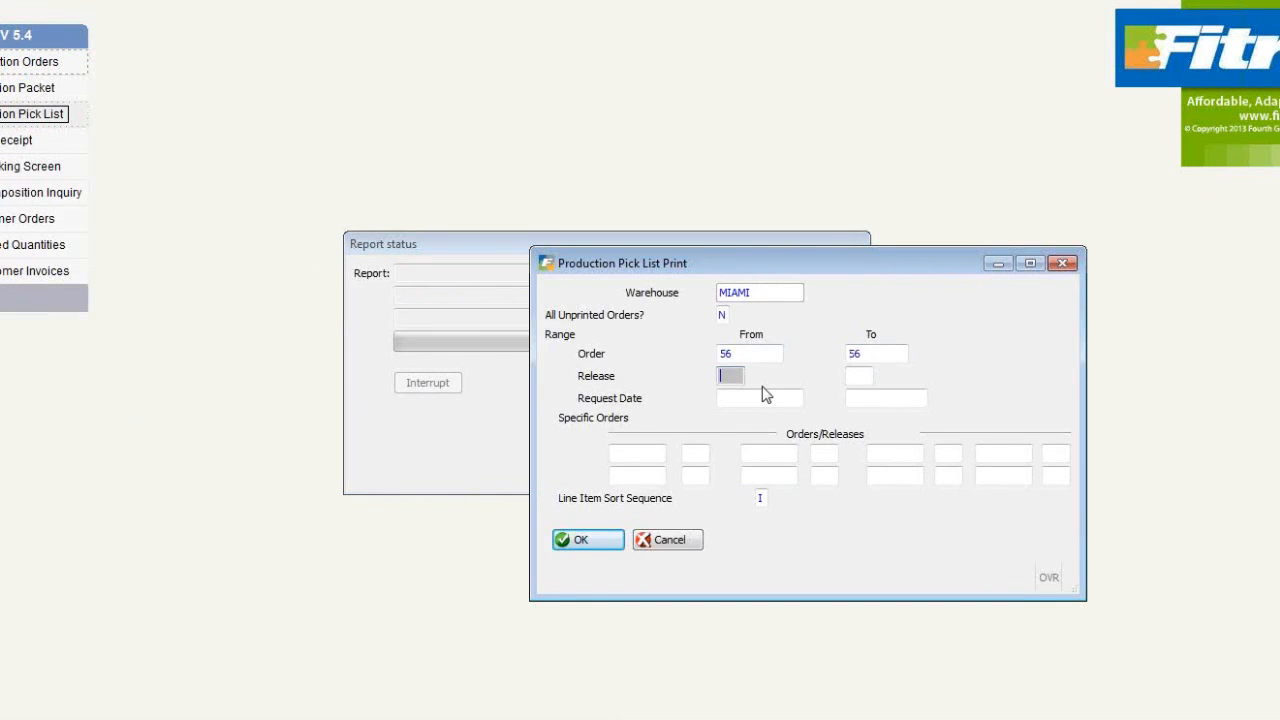
key("Return")
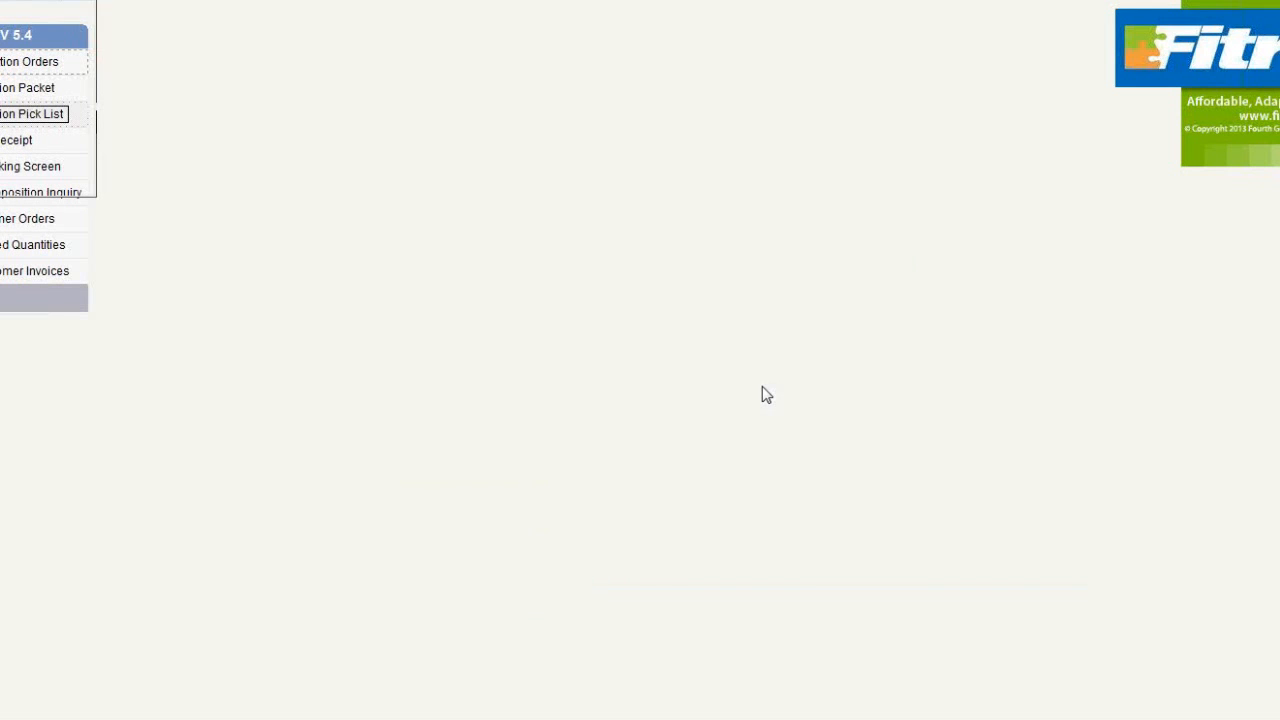
left_click(254, 64)
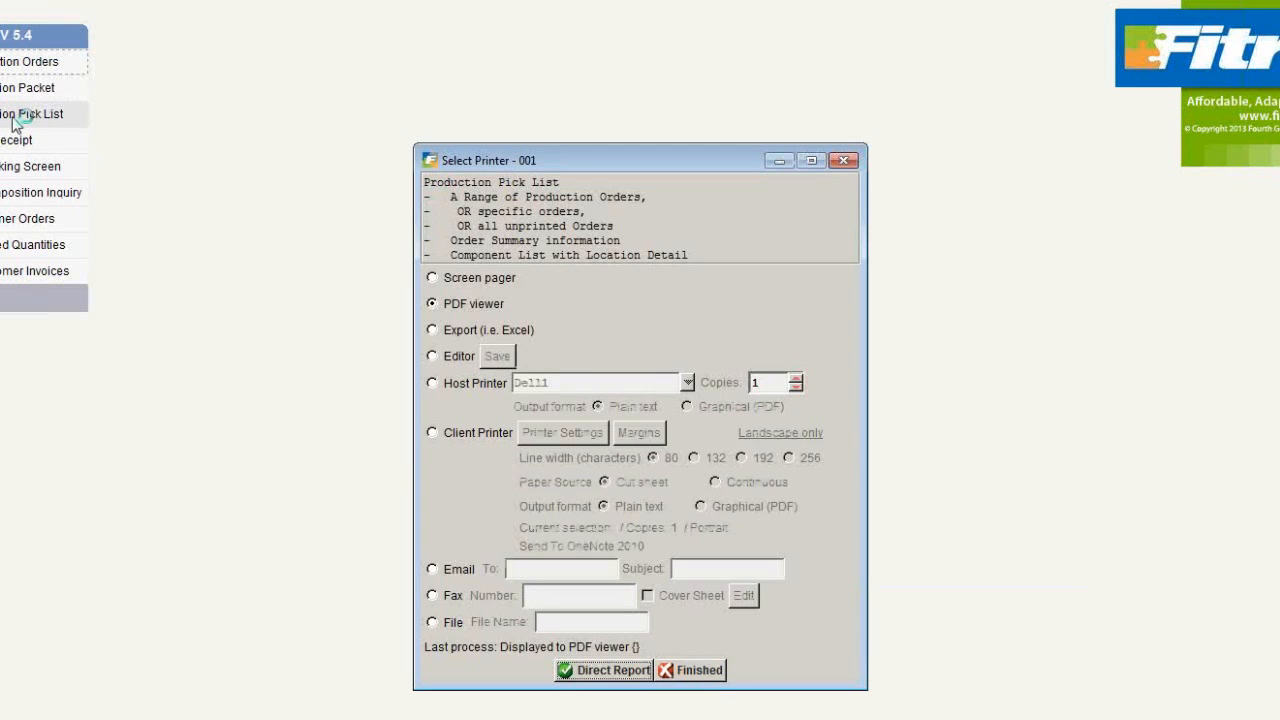
left_click(697, 671)
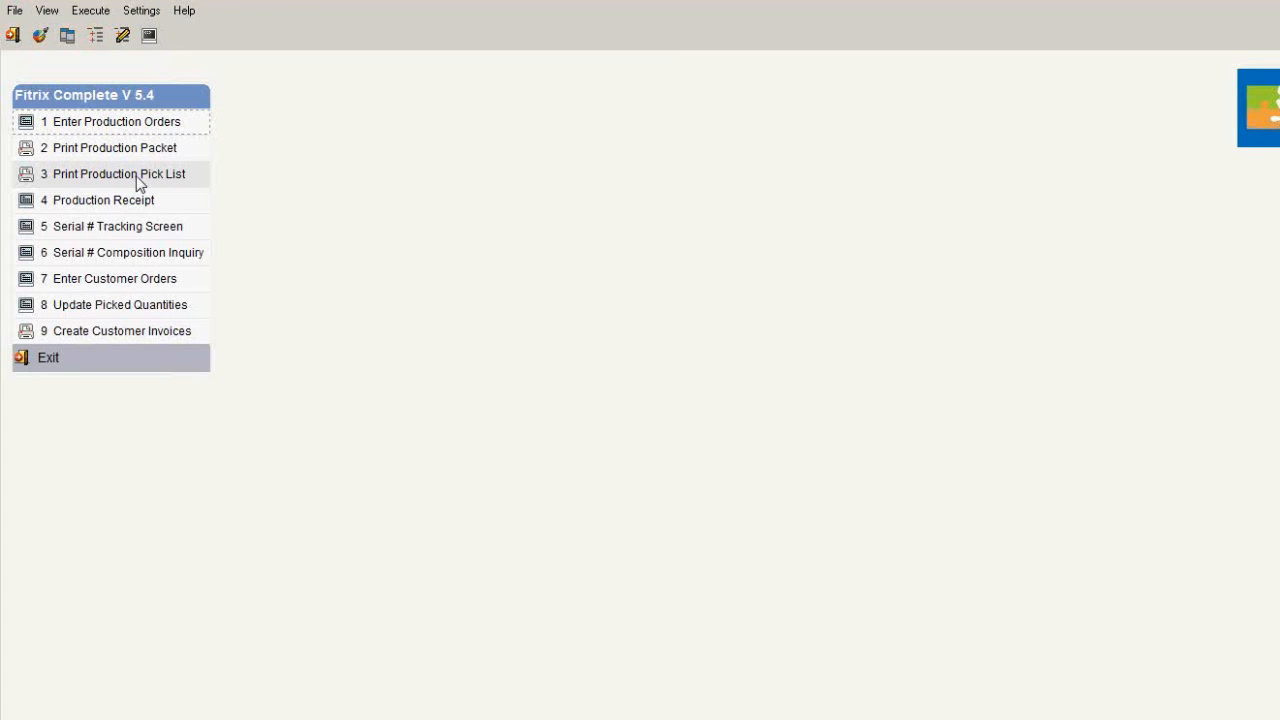
left_click(139, 178)
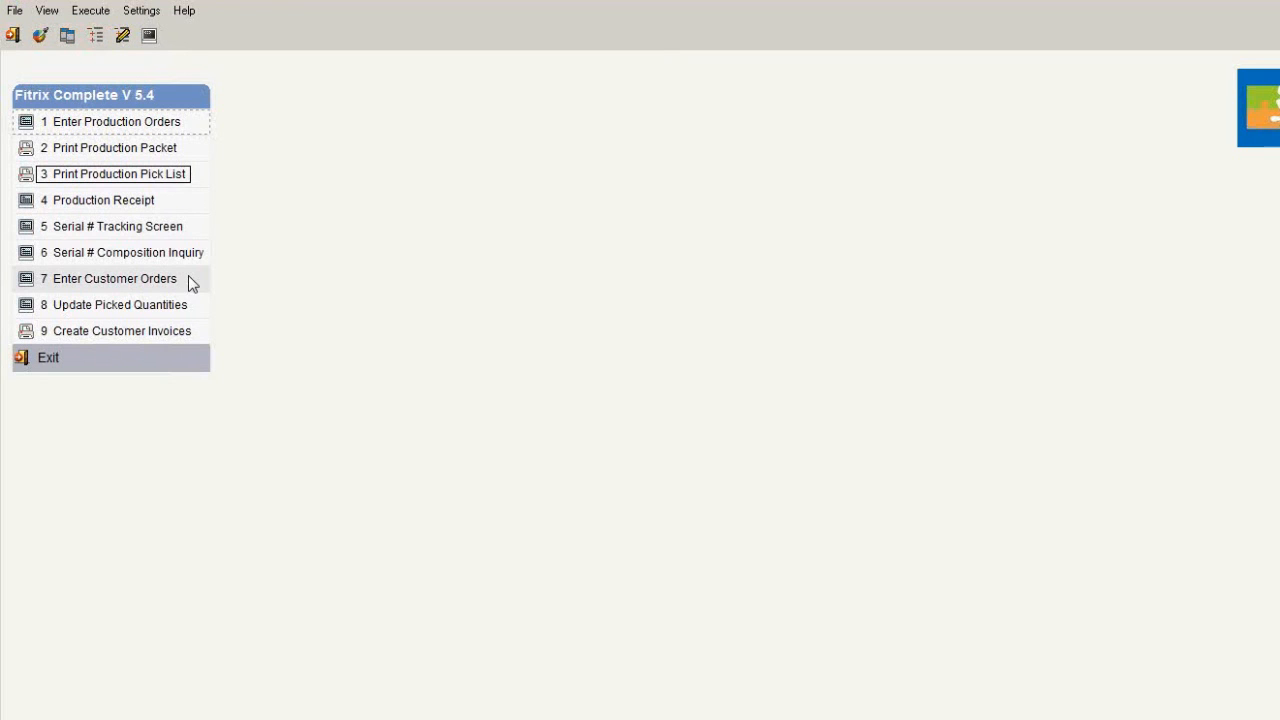
- Open Production Receipt and add a new receipt for production order 56
left_click(118, 205)
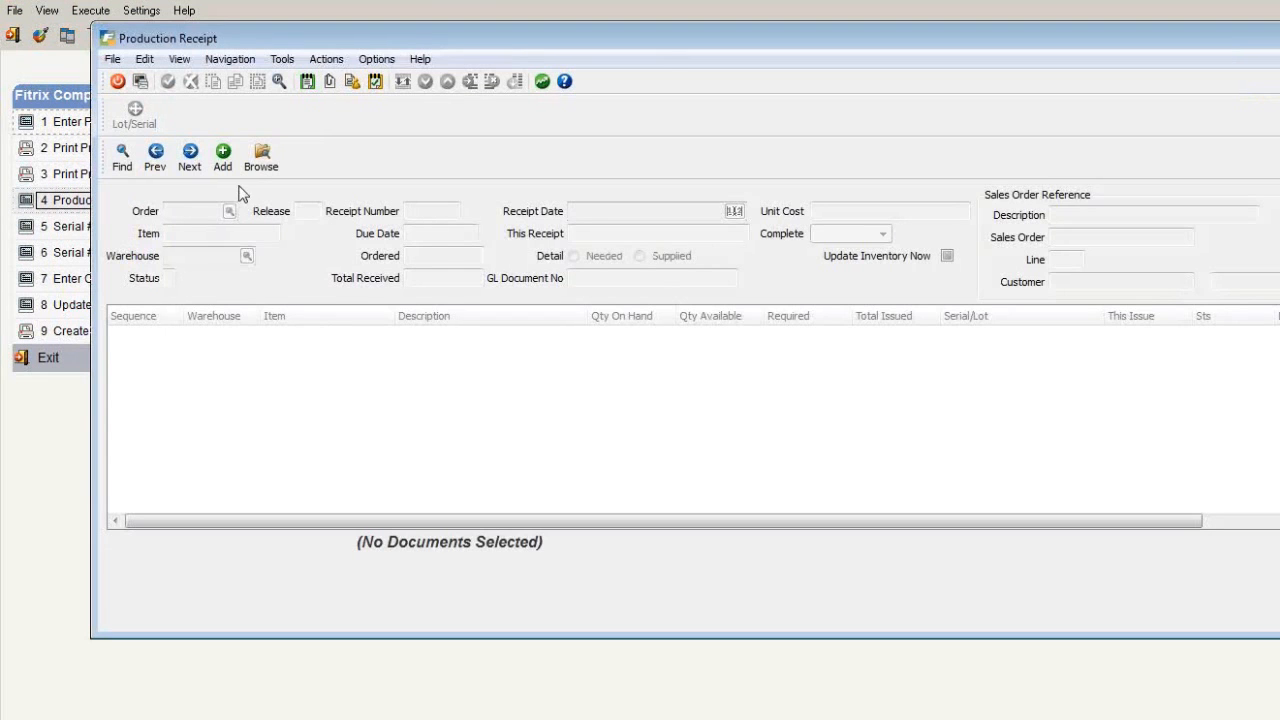
left_click(231, 172)
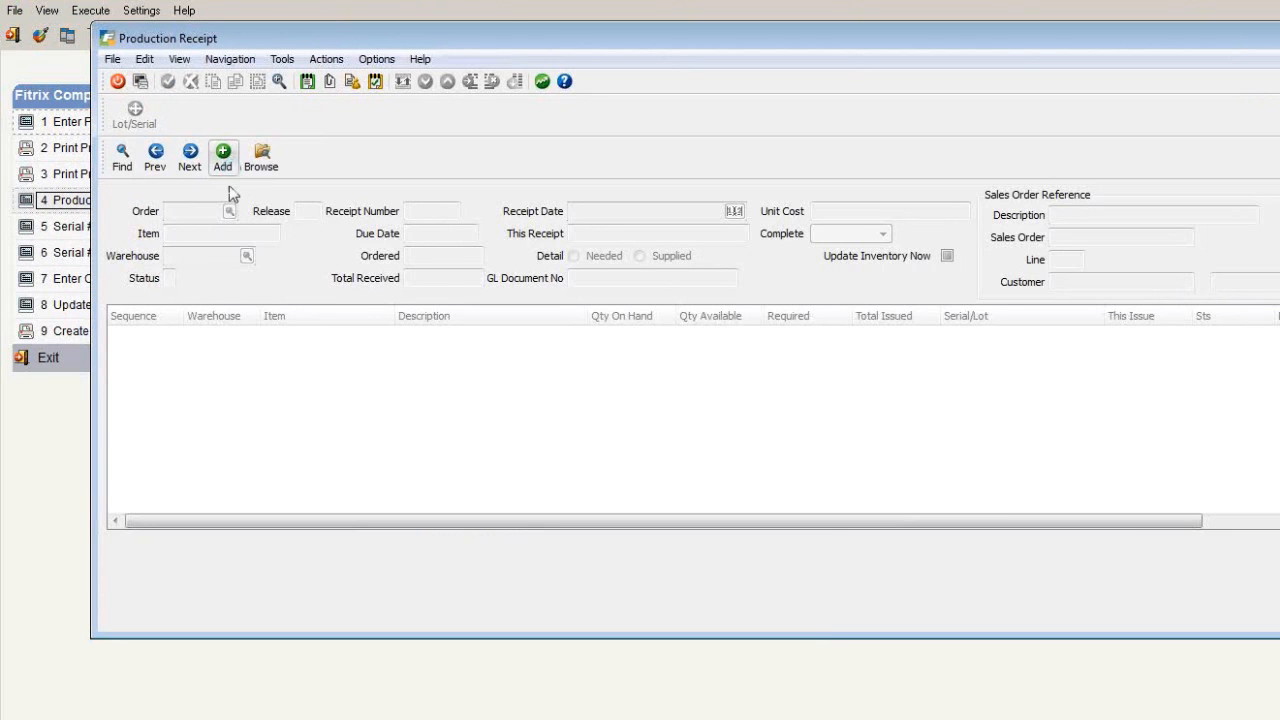
left_click(806, 549)
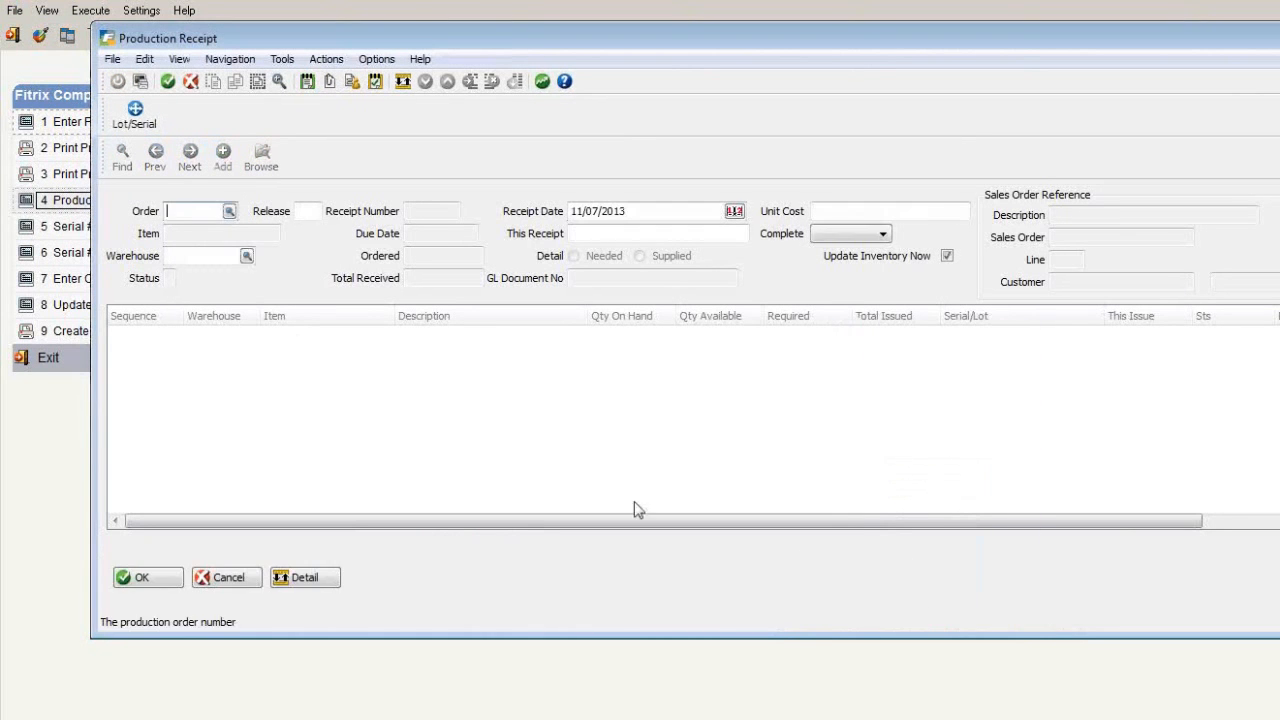
type("56")
key("Tab")
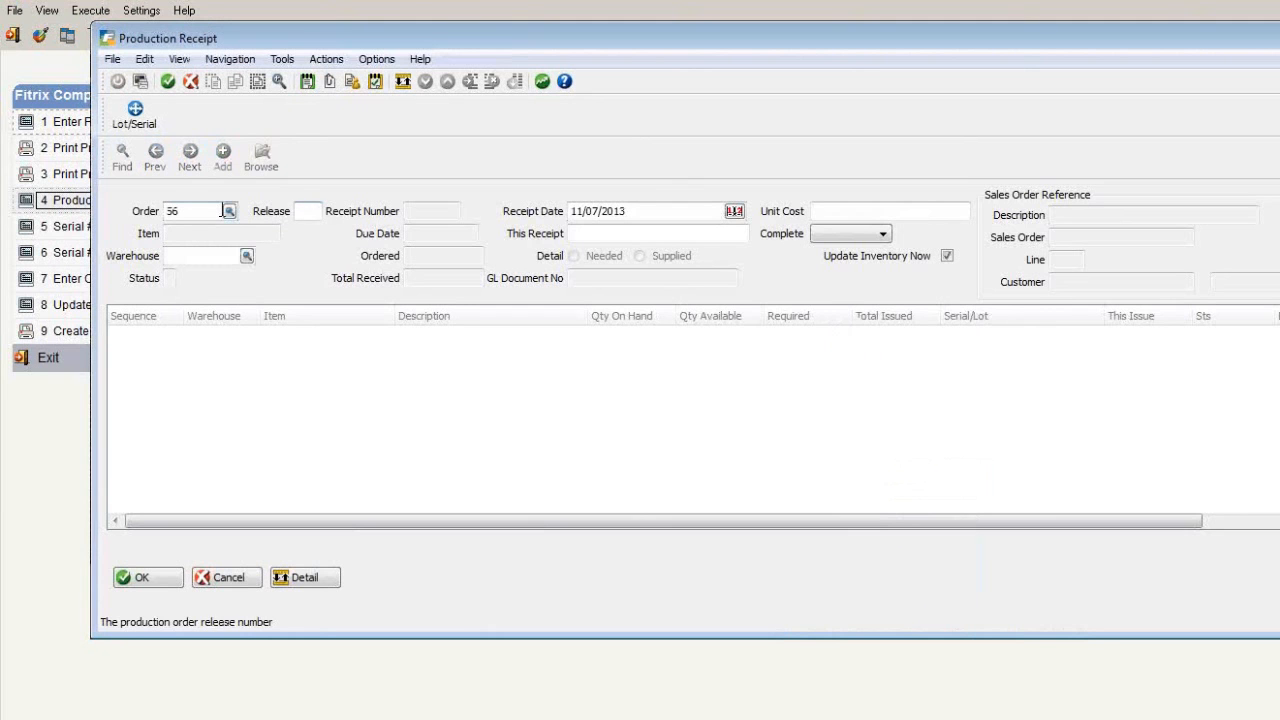
key("Tab")
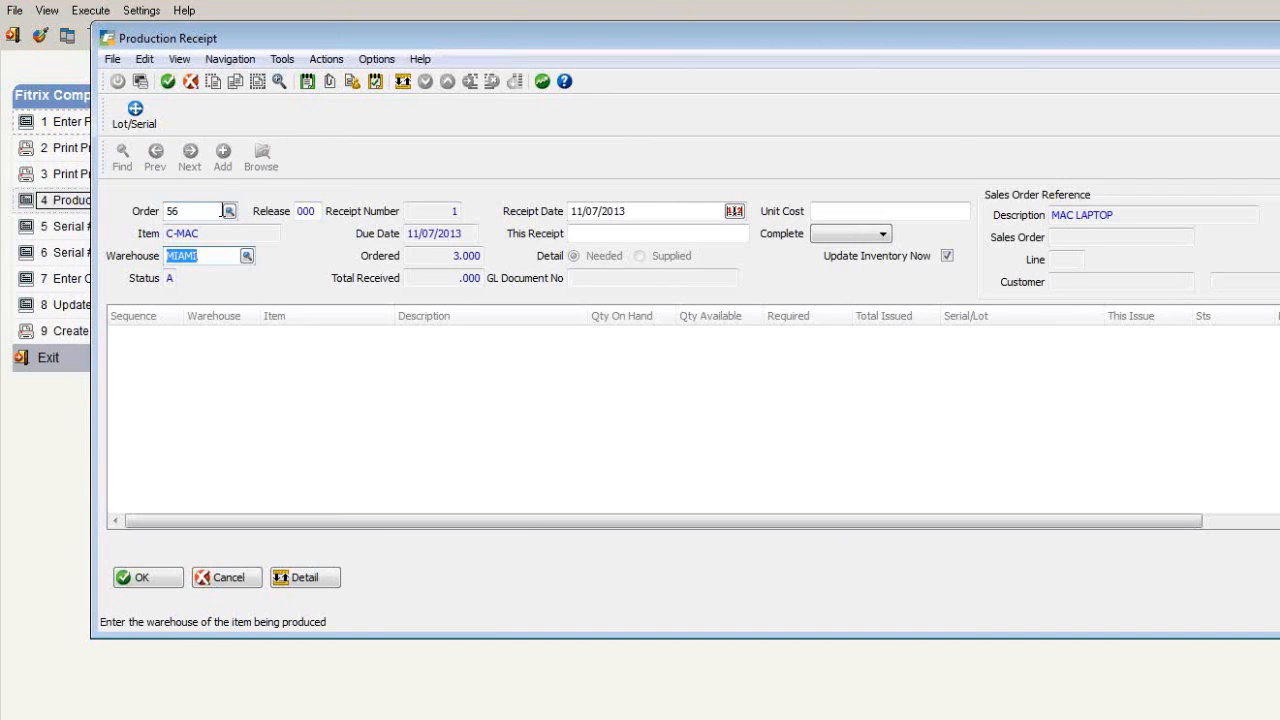
- Set this receipt's quantity to 3 and accept the proposed bin locations and serial numbers for the C-MAC laptops
key("Tab")
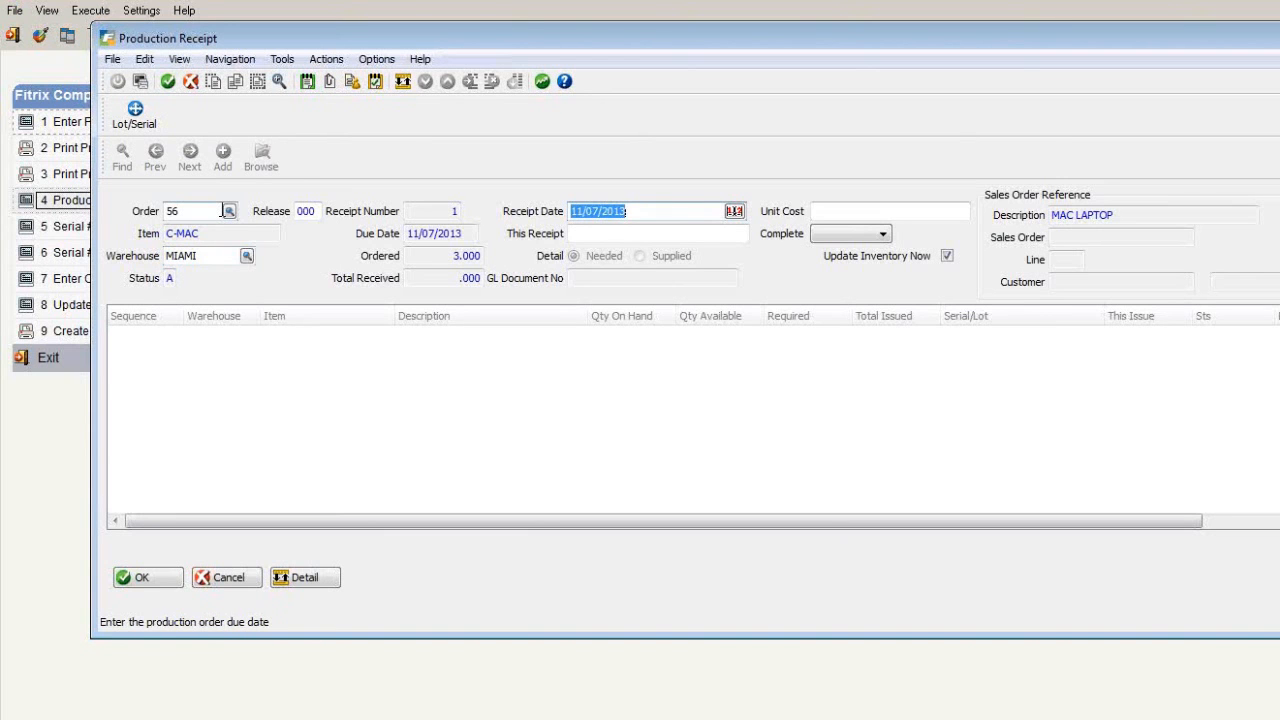
key("Tab")
type("3")
key("Return")
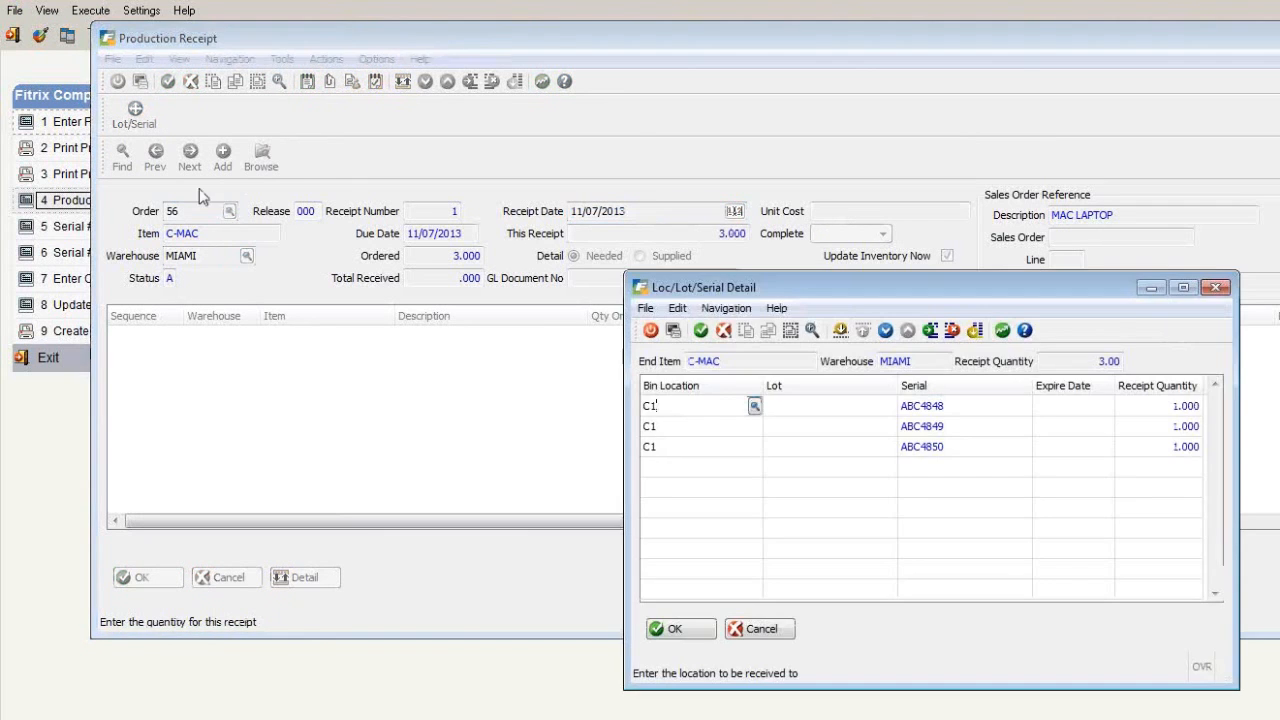
left_click_drag(774, 288, 621, 196)
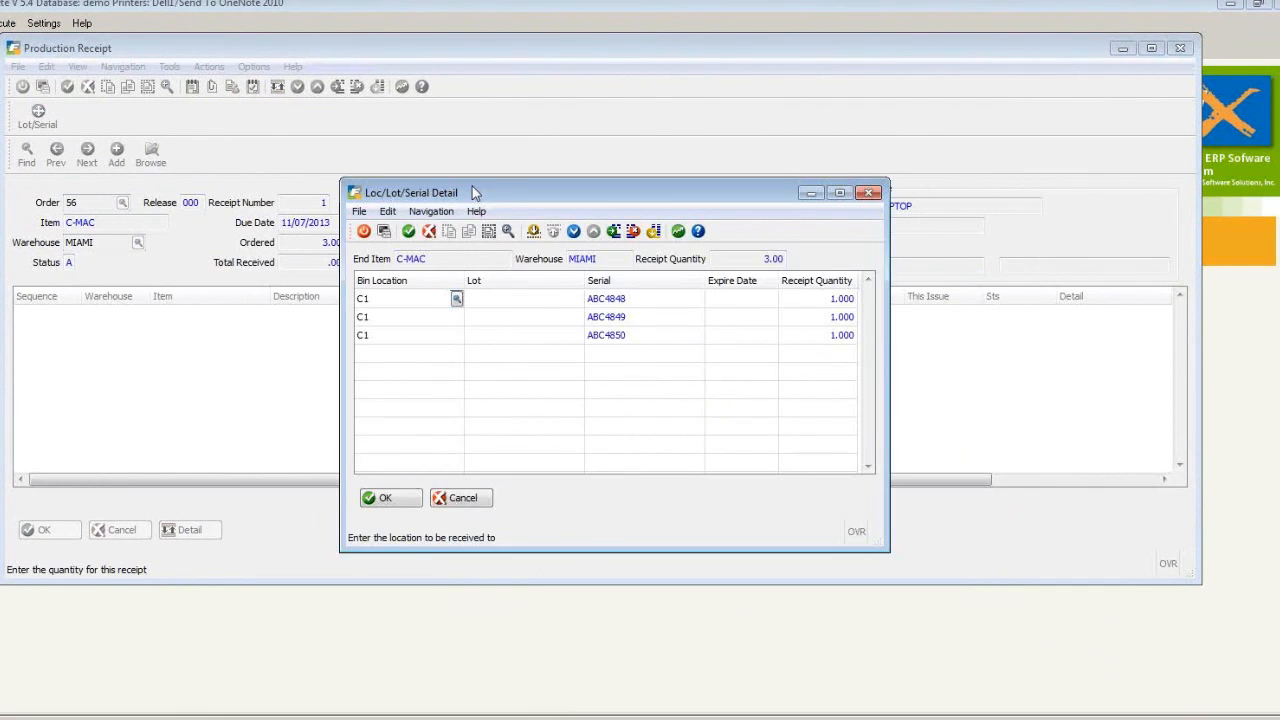
left_click_drag(472, 190, 458, 177)
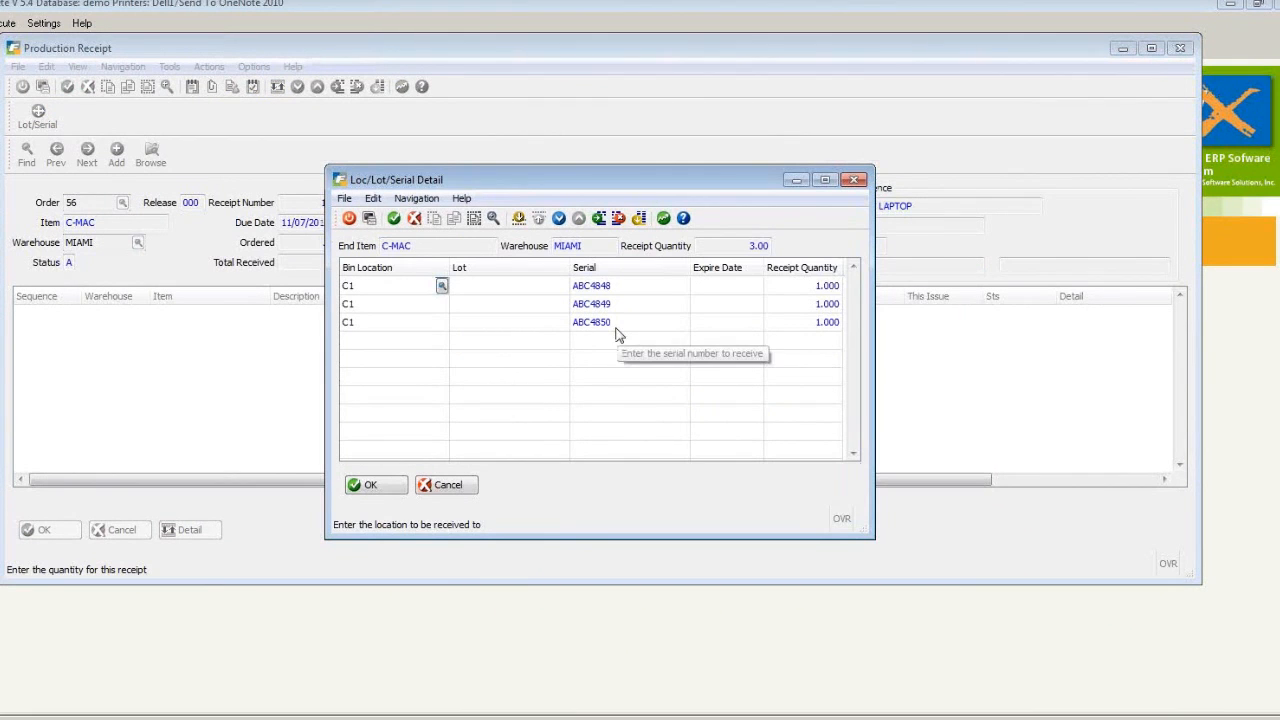
key("Tab")
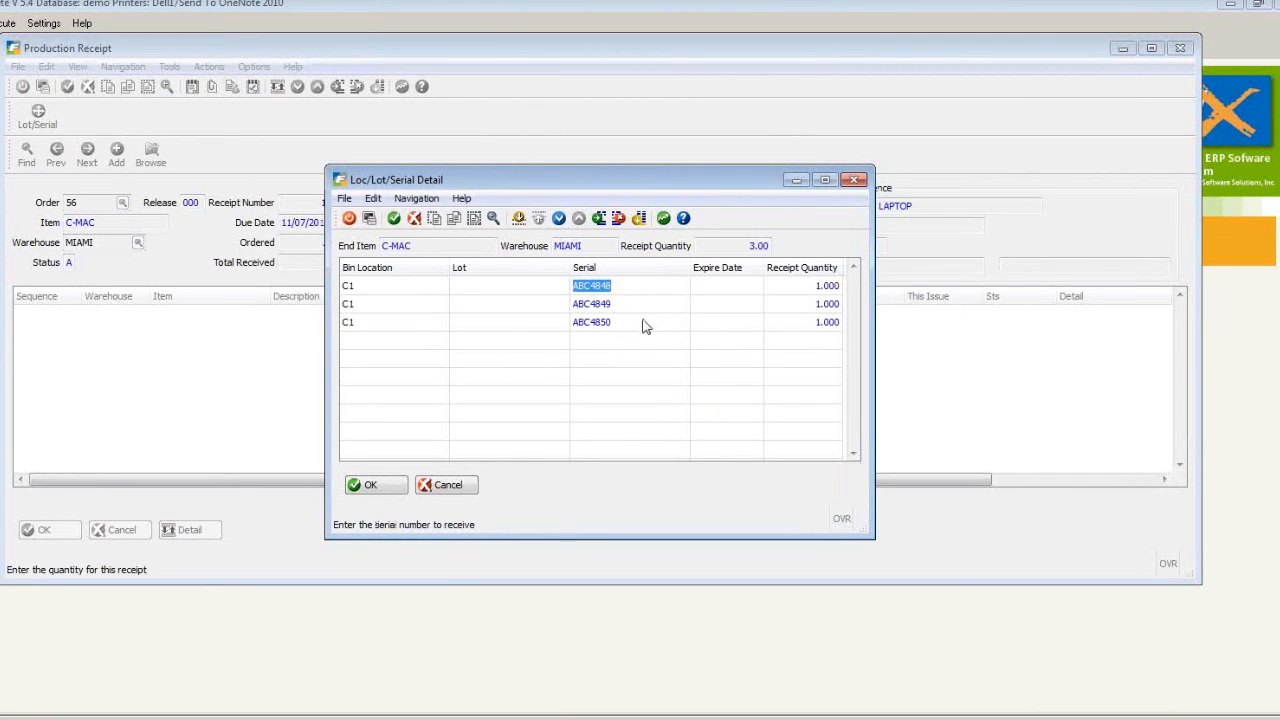
left_click(399, 489)
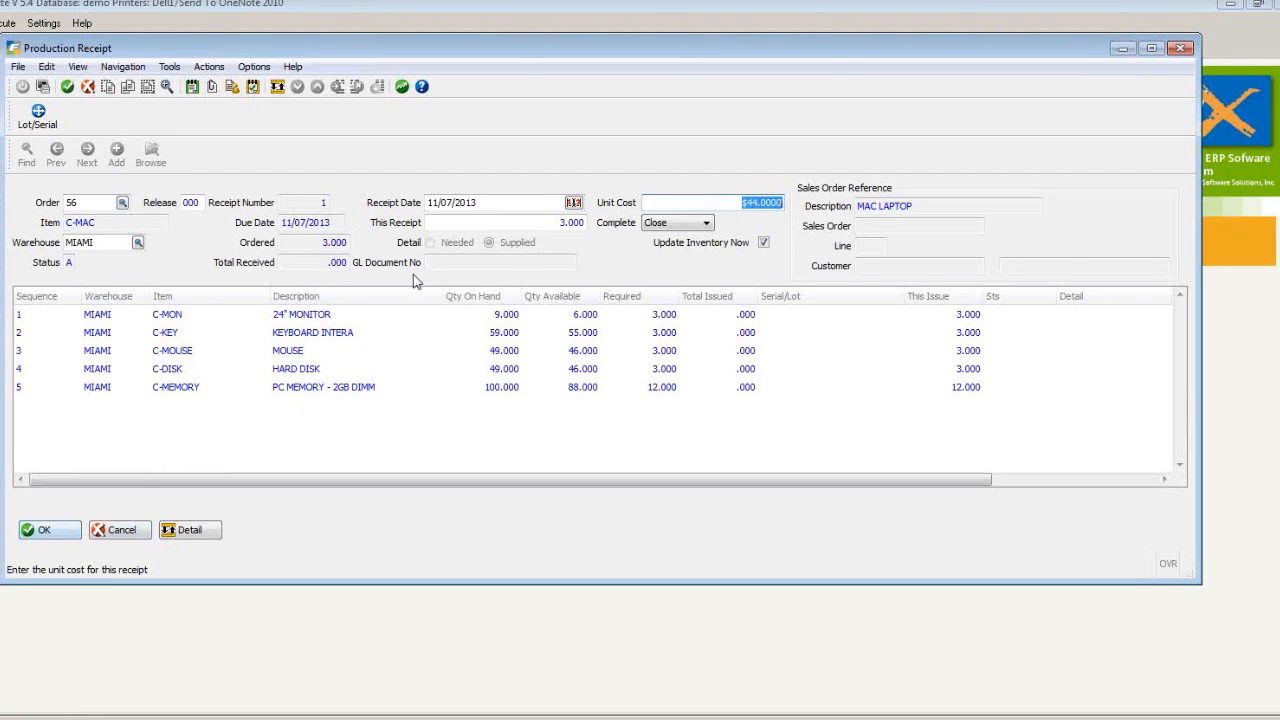
- Accept the receipt and issue 1 each of C-MON serials ABC2551, ABC2552 and ABC2553
left_click(62, 534)
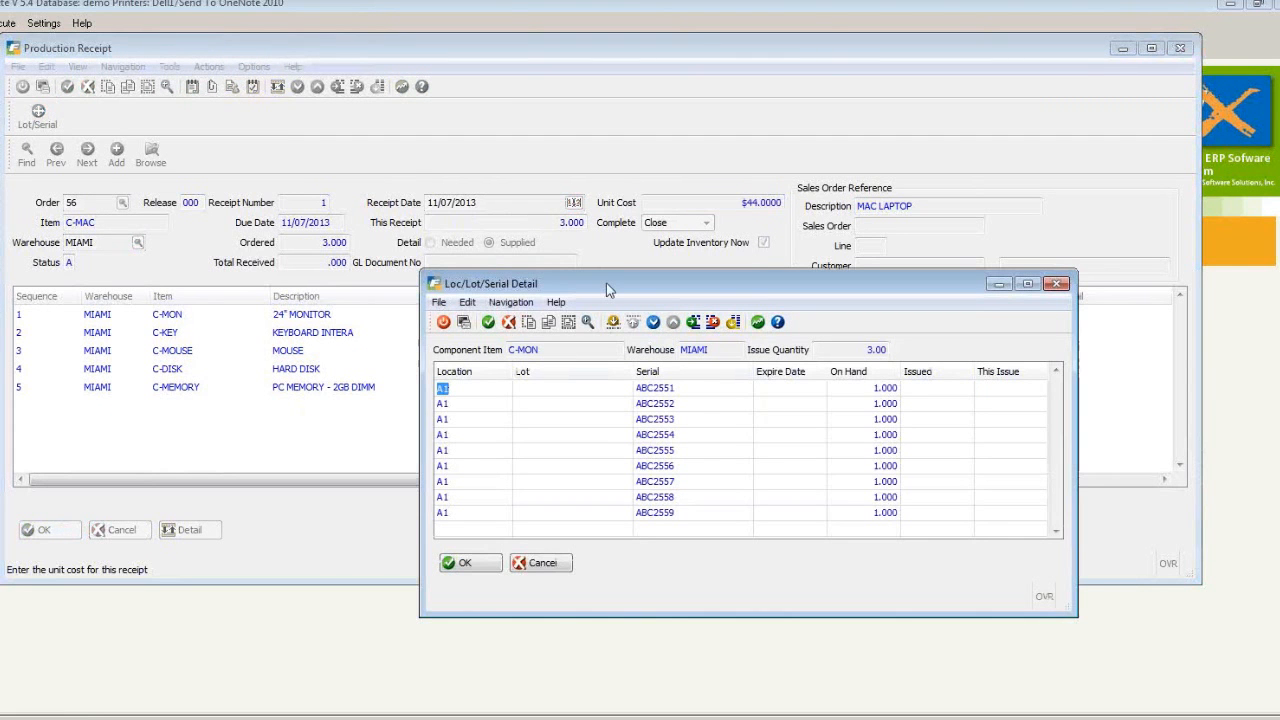
left_click_drag(607, 289, 454, 130)
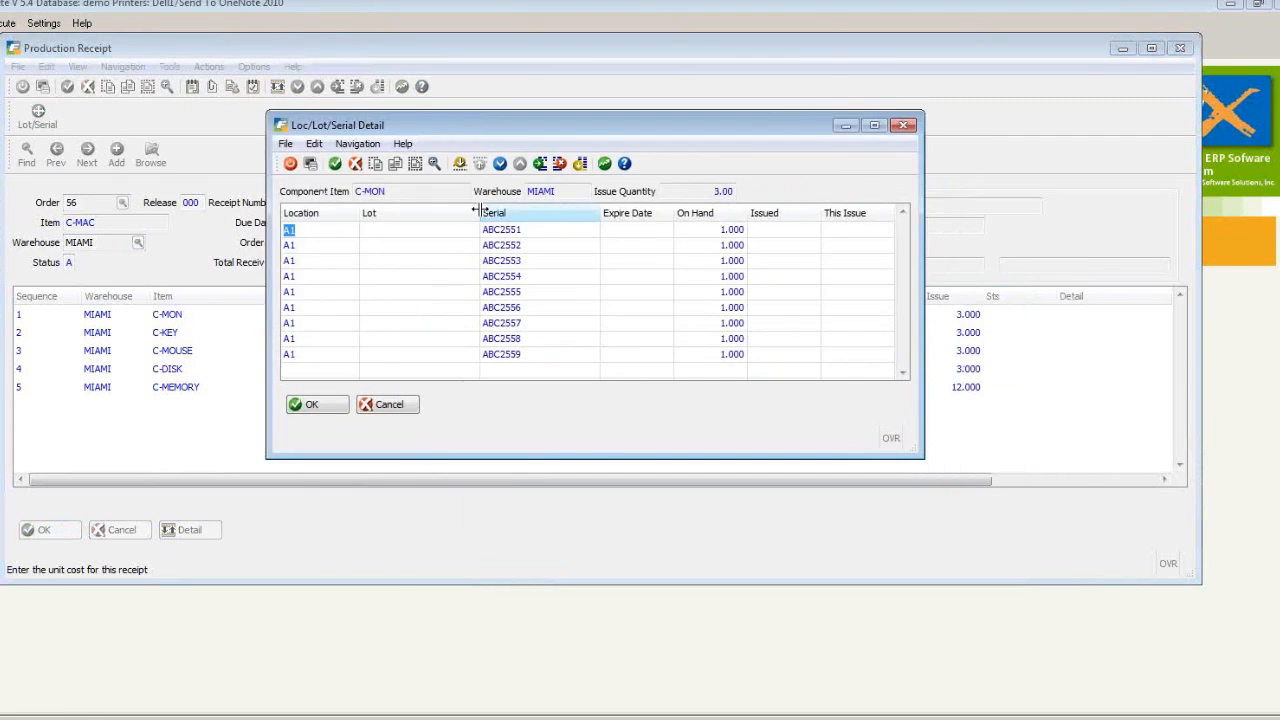
key("Tab")
left_click(836, 230)
type("1")
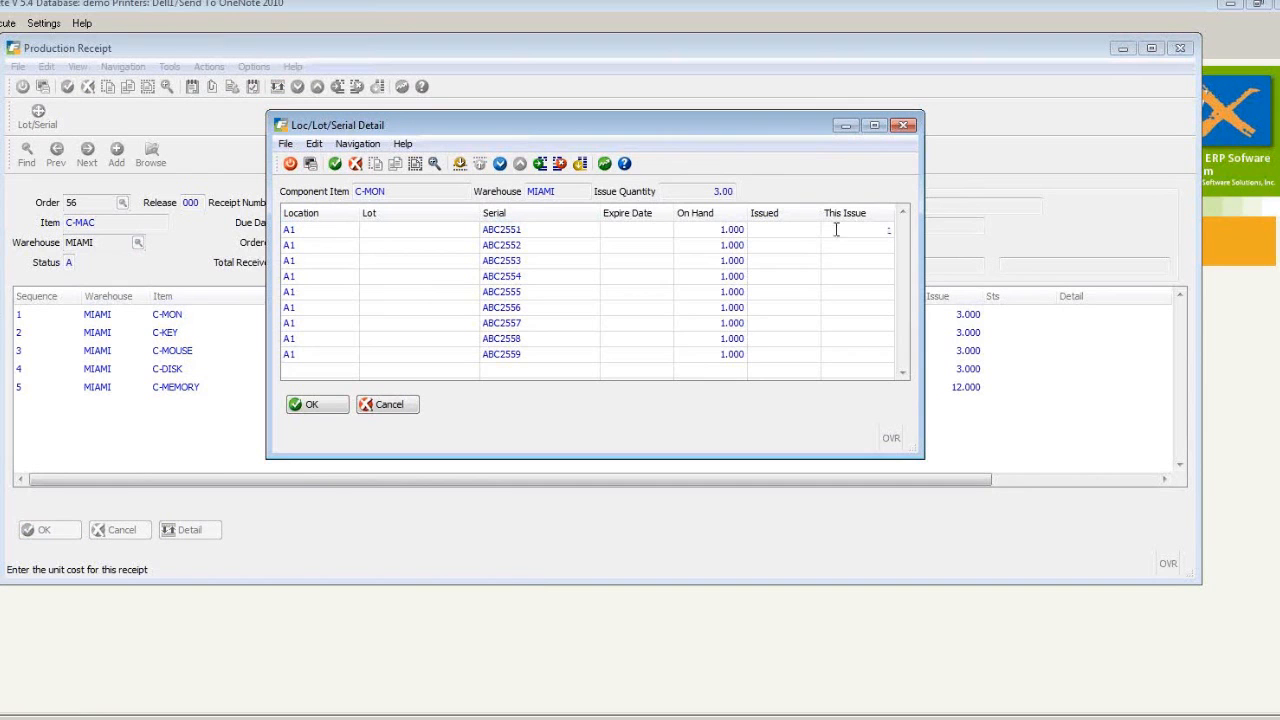
key("Tab")
key("Tab")
type("1")
key("Tab")
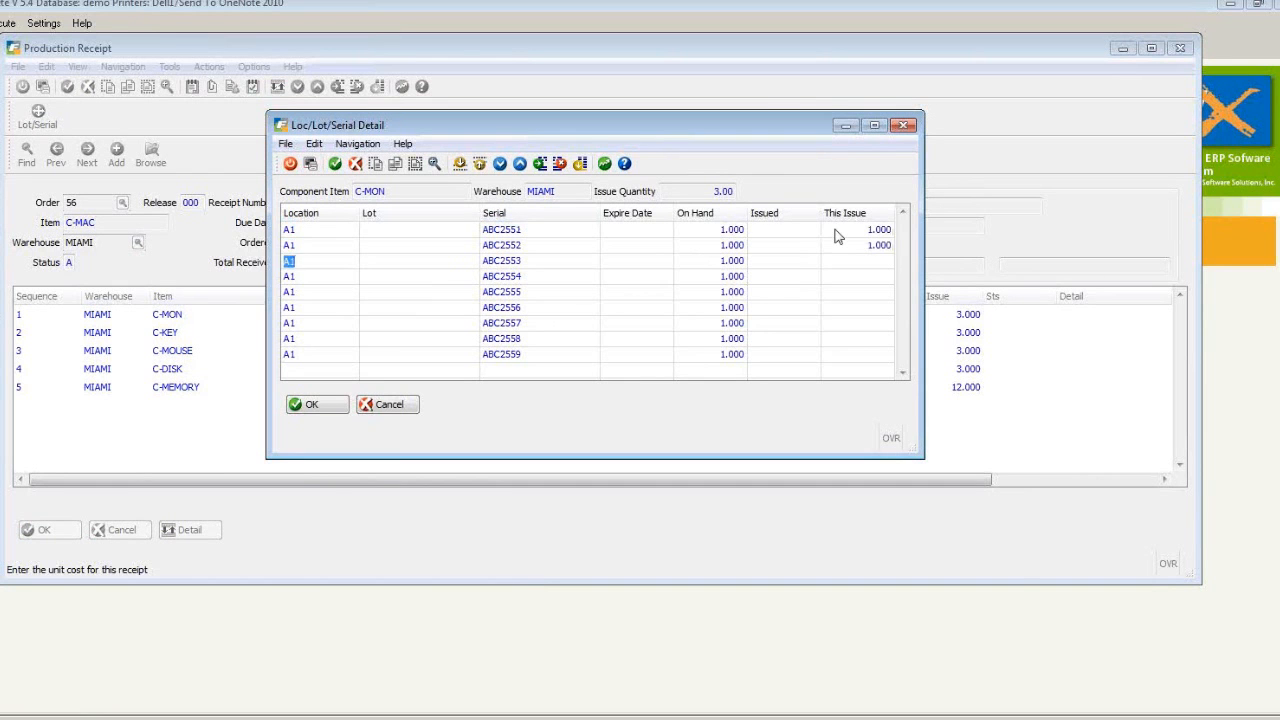
key("Tab")
type("1")
key("Tab")
left_click(335, 406)
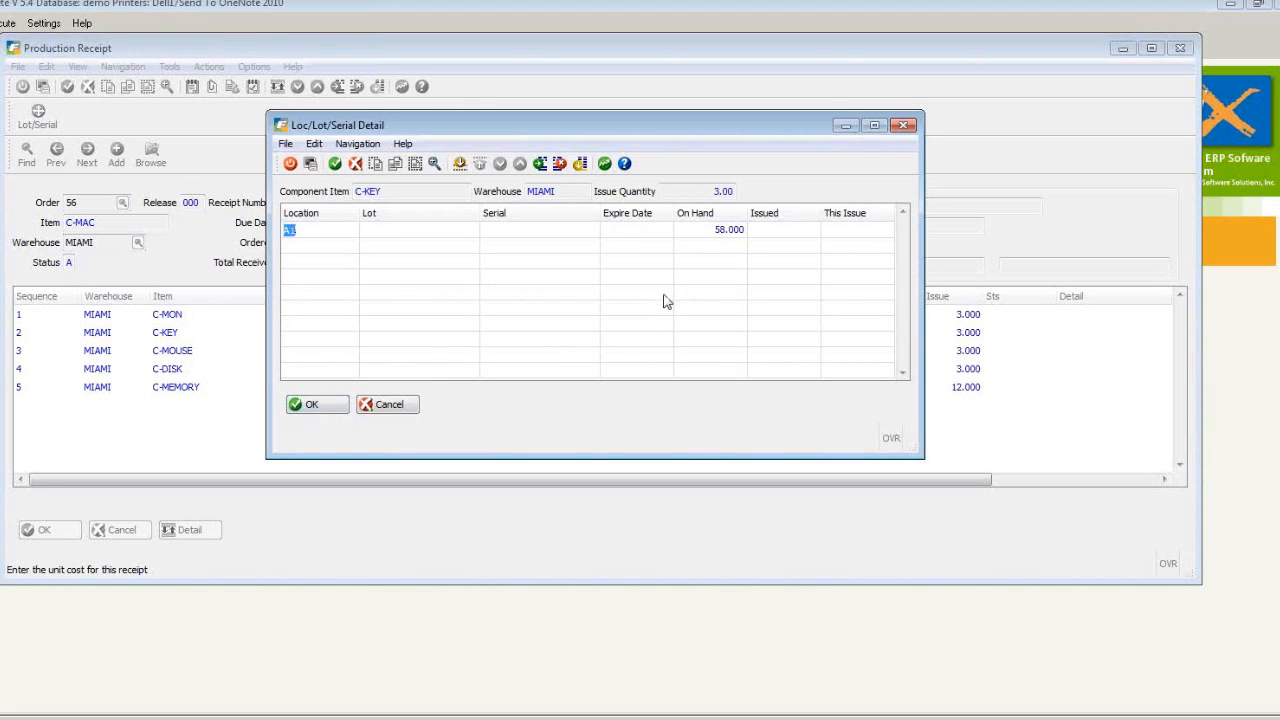
- Issue 3 each of the C-KEY, C-MOUSE and C-DISK components from their bin locations
left_click(832, 230)
type("3")
key("Return")
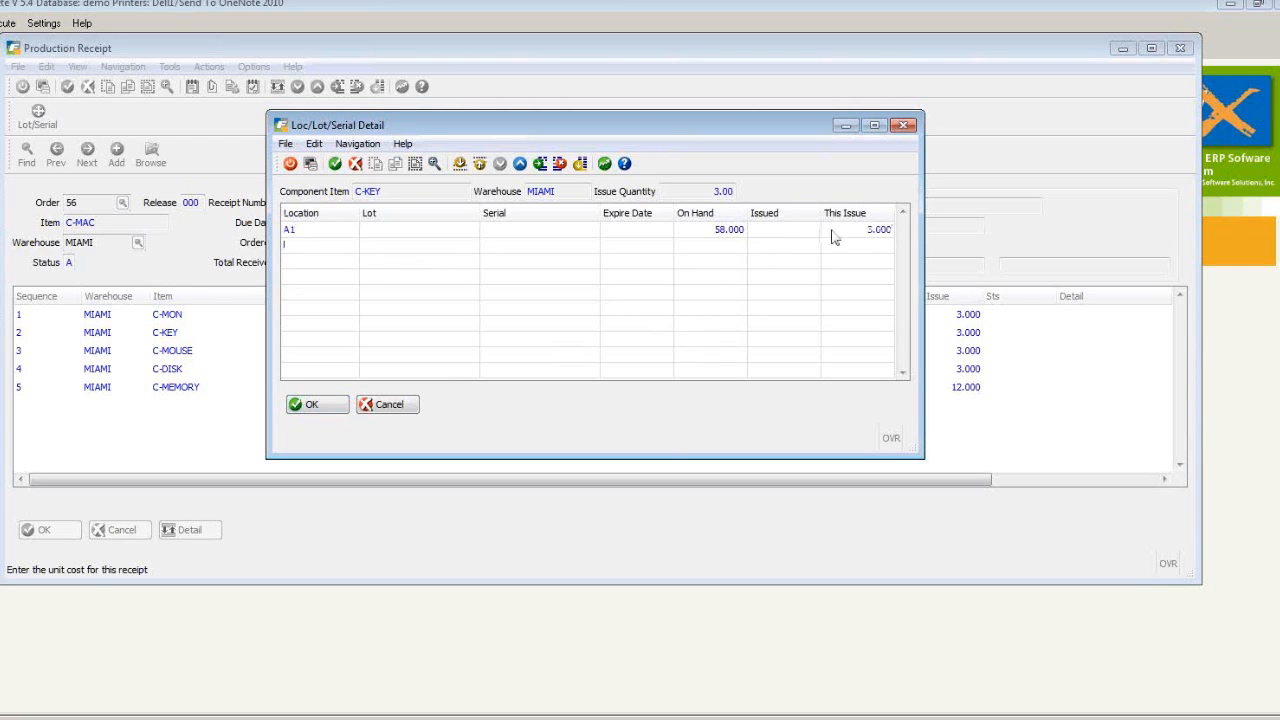
key("Return")
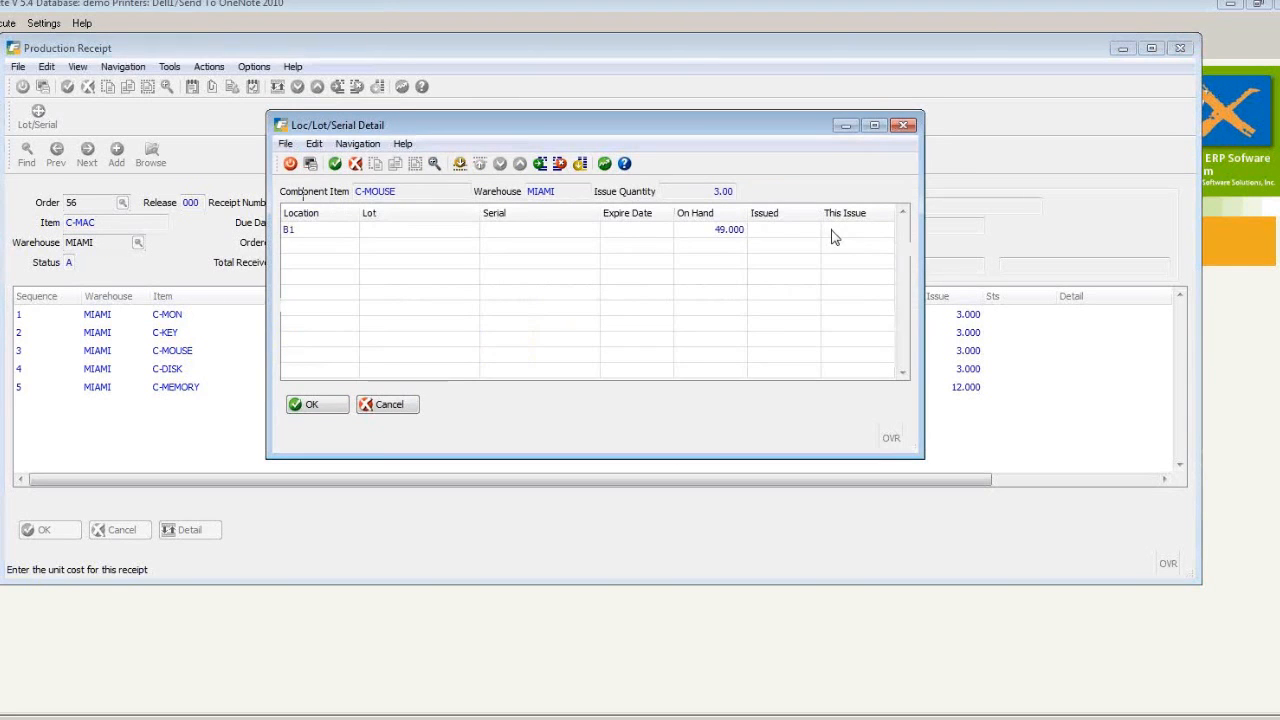
left_click(832, 230)
type("3")
key("Return")
key("Return")
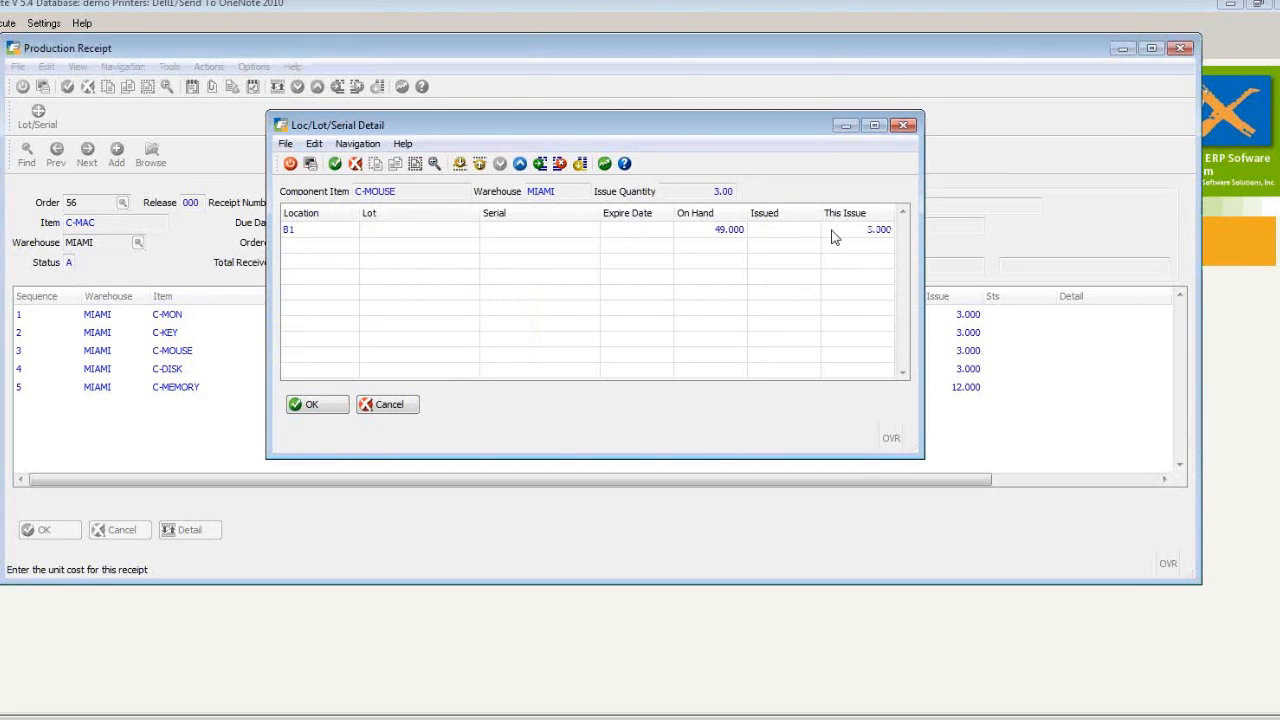
left_click(832, 231)
type("3")
key("Return")
key("Return")
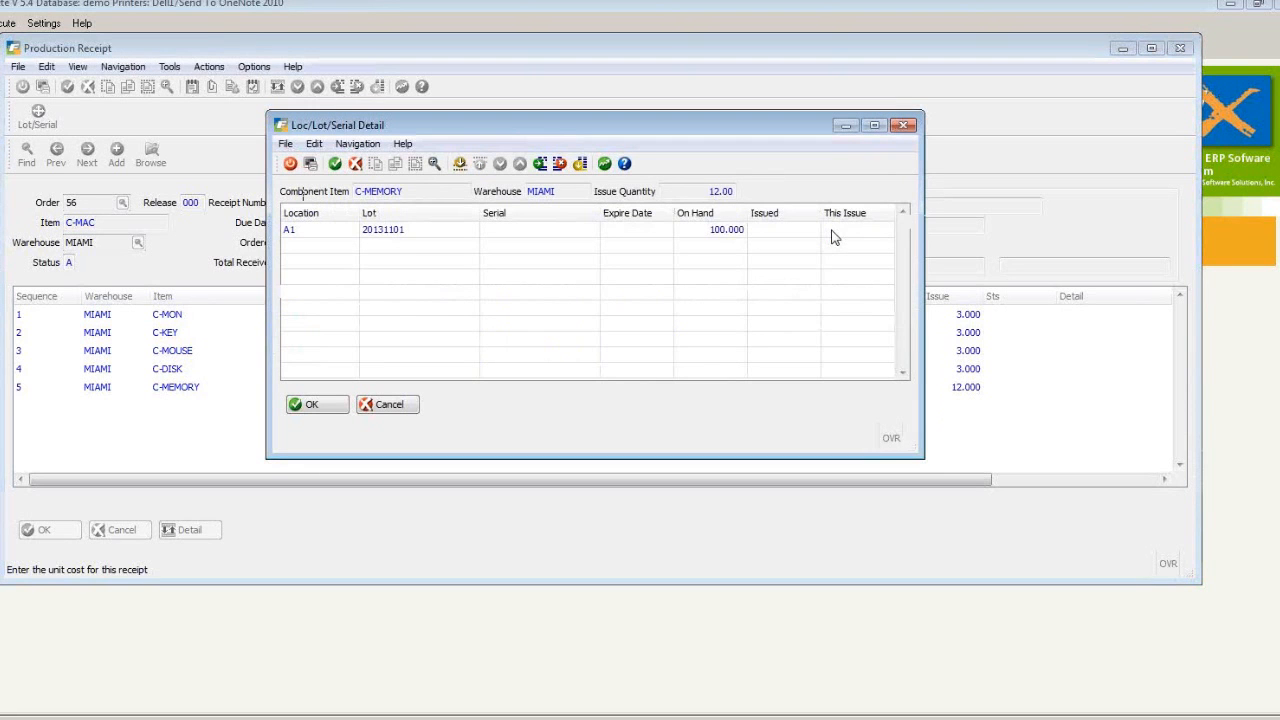
- Issue 12 C-MEMORY from lot 20131101 at location A1, accept the issue and close Production Receipt
key("Return")
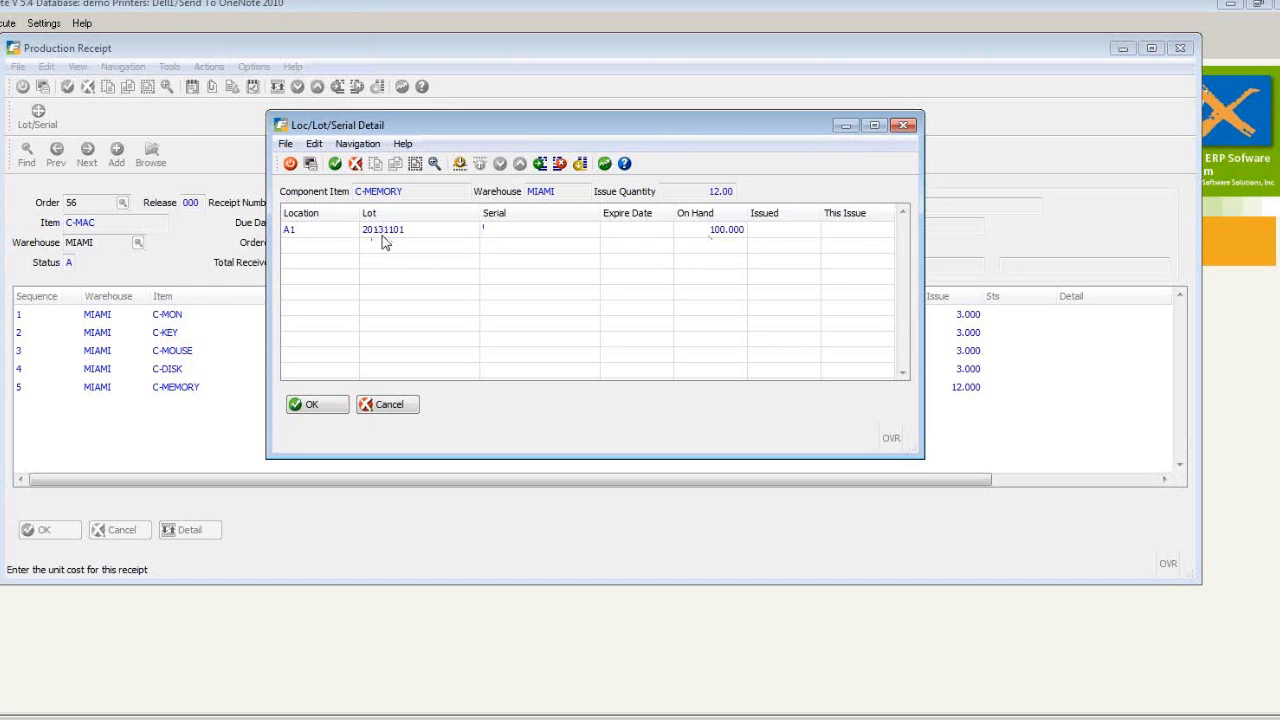
left_click(837, 229)
type("12")
key("Return")
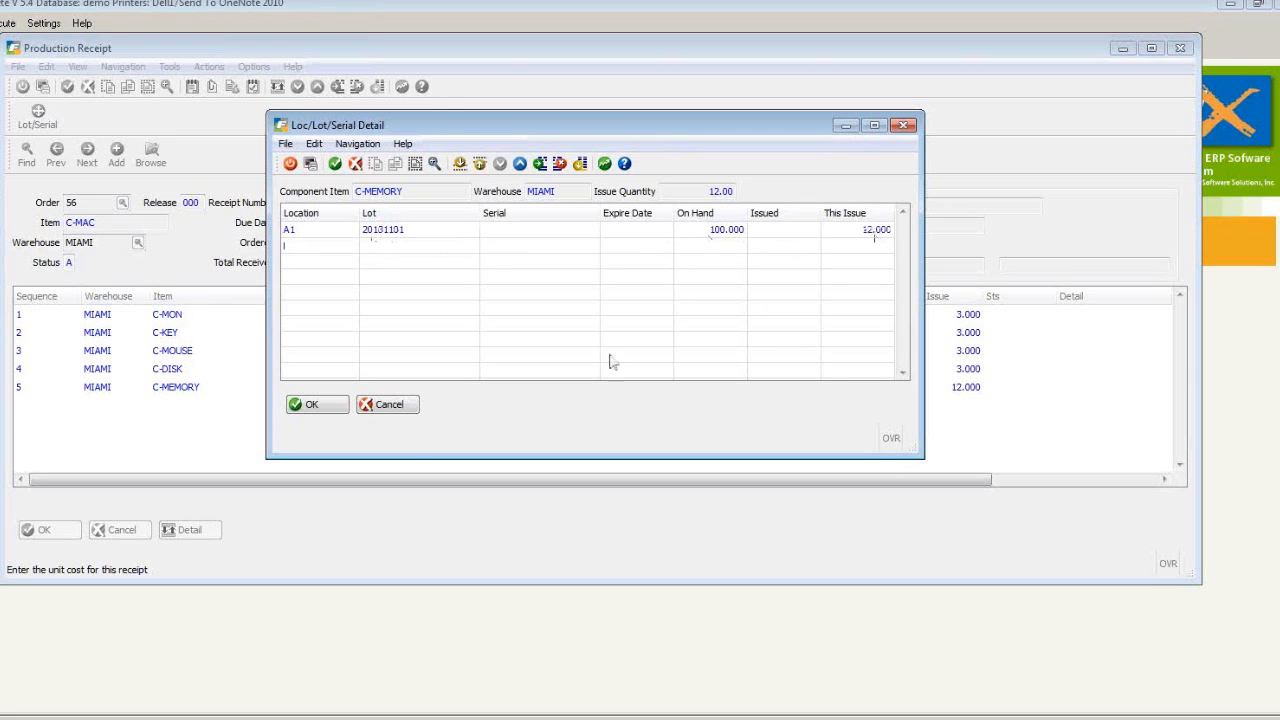
left_click(316, 408)
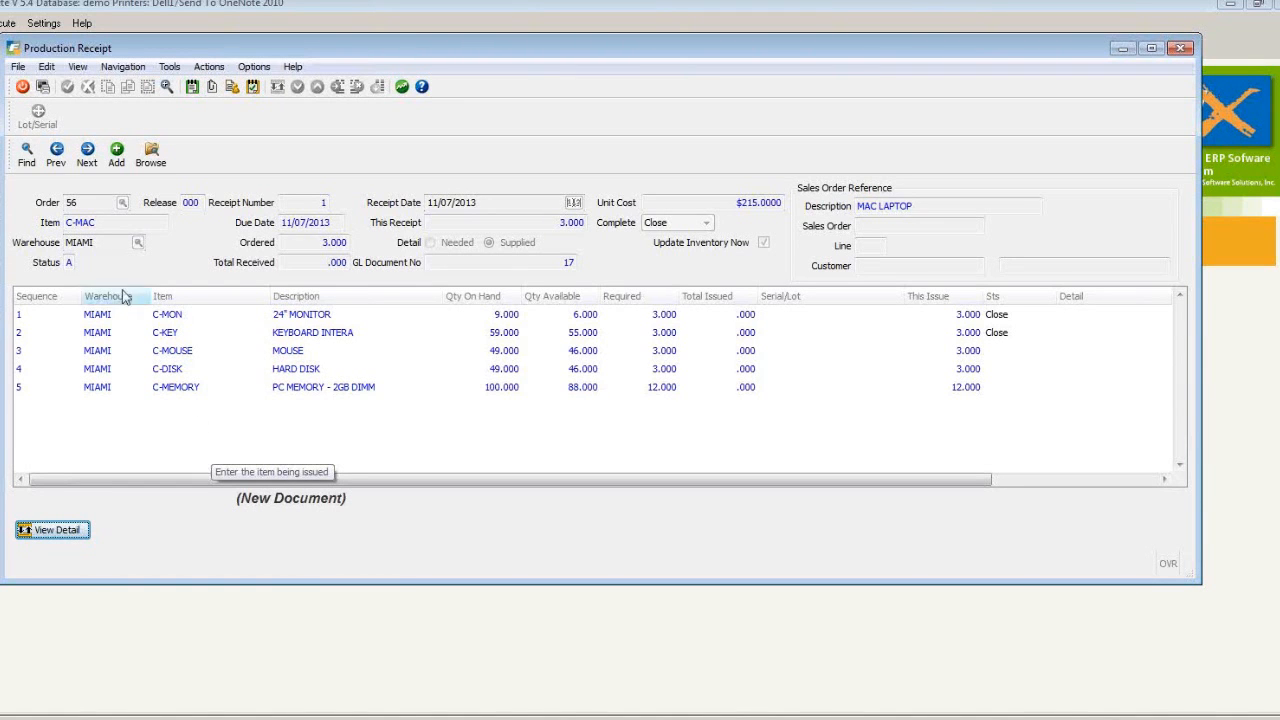
left_click(22, 87)
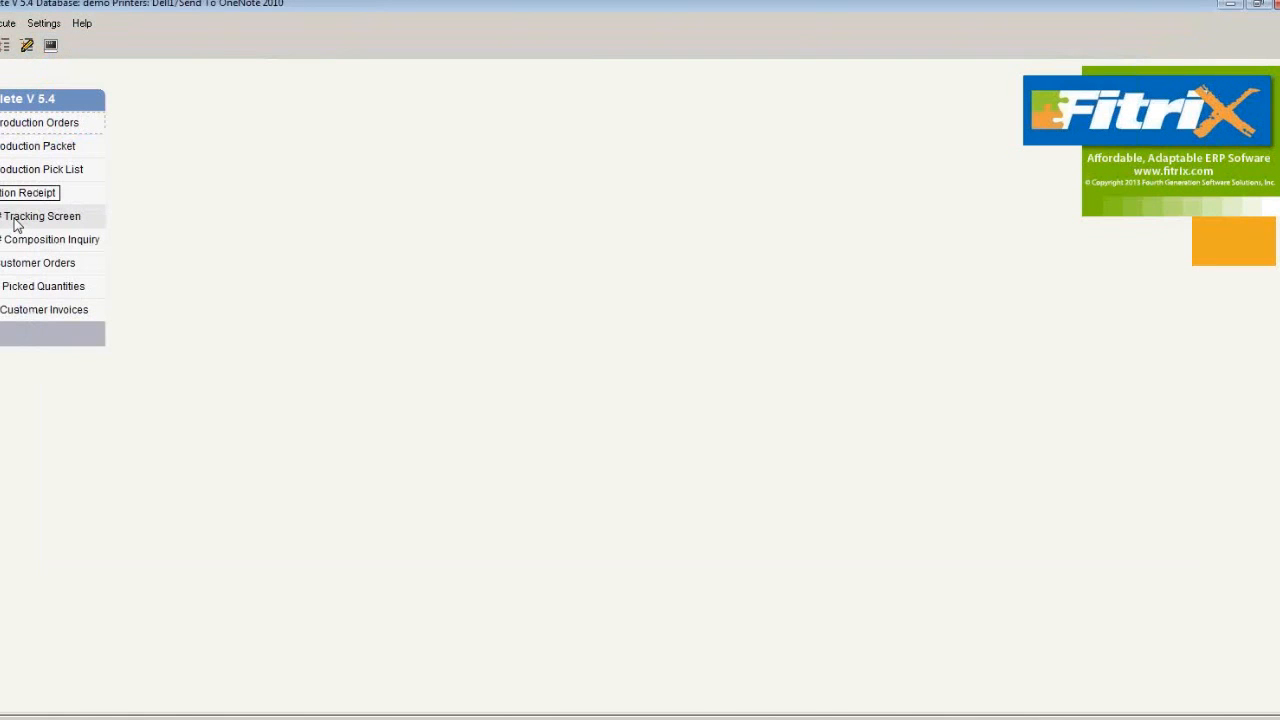
- Look up item C-MAC with serial ABC4848 in the Serial # Tracking Screen and close the screen
left_click(16, 217)
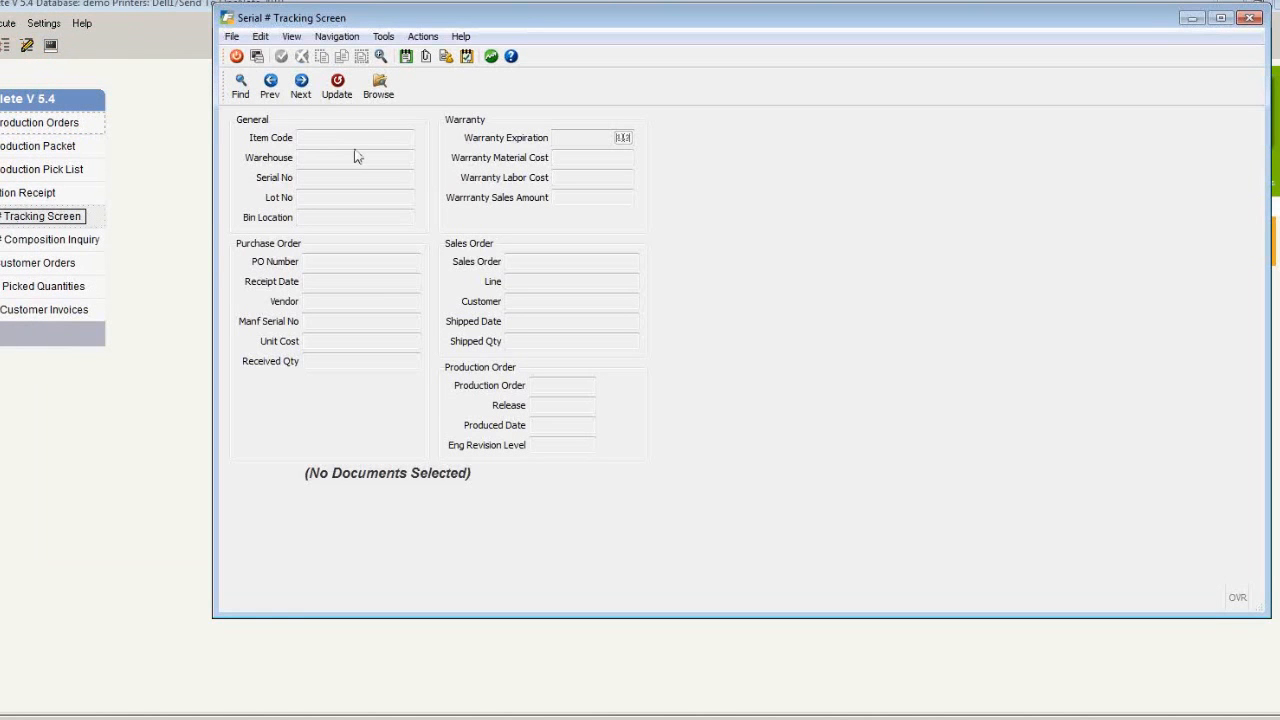
type("fC-MAC")
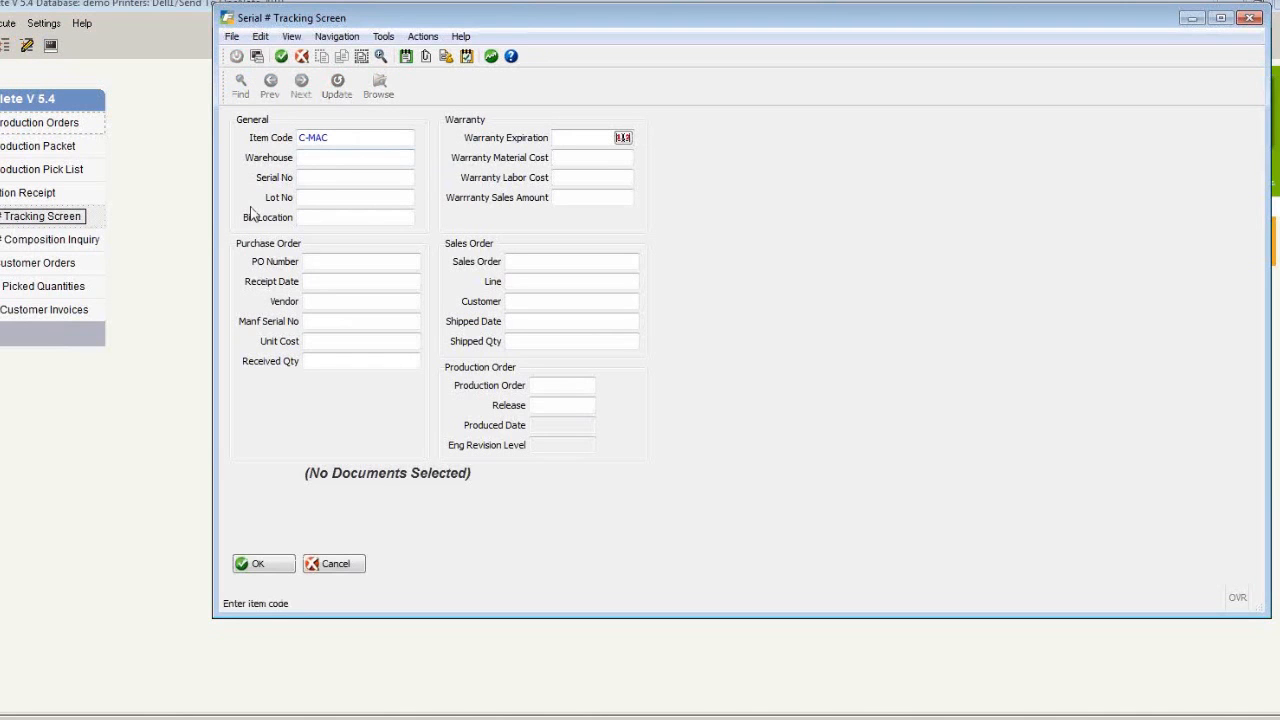
left_click(312, 181)
type("ABC4848")
key("Return")
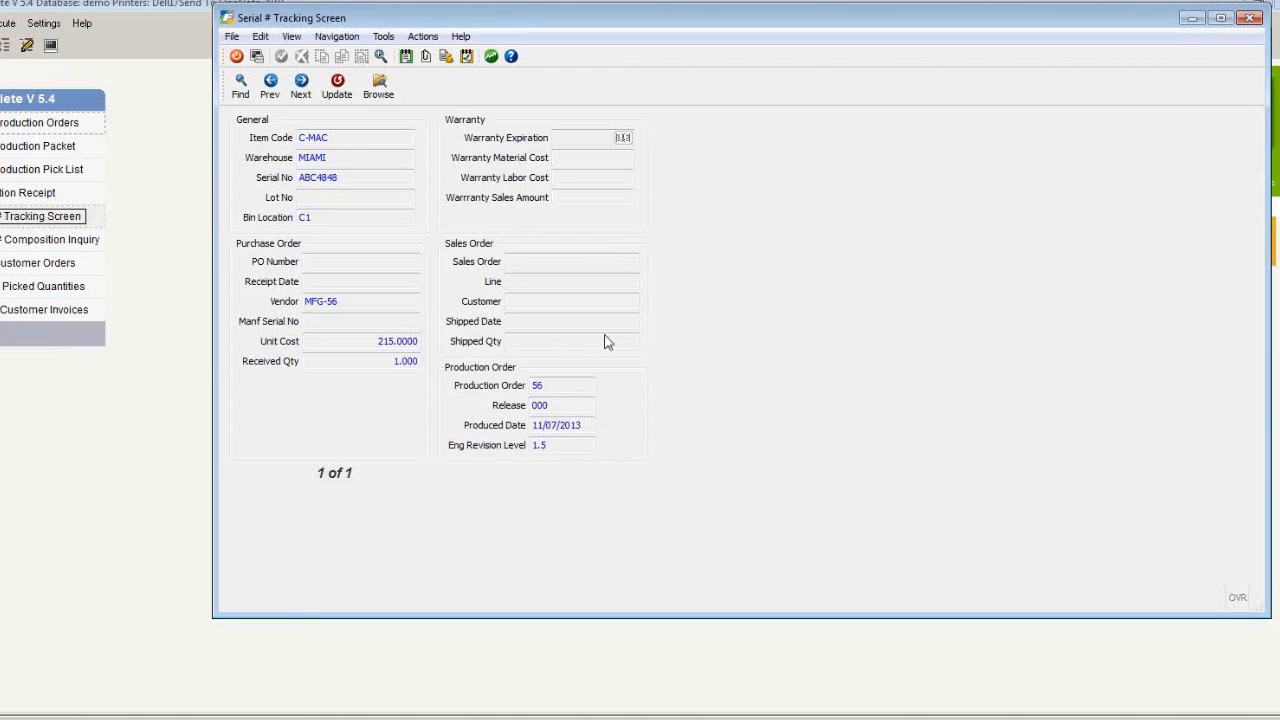
left_click(236, 57)
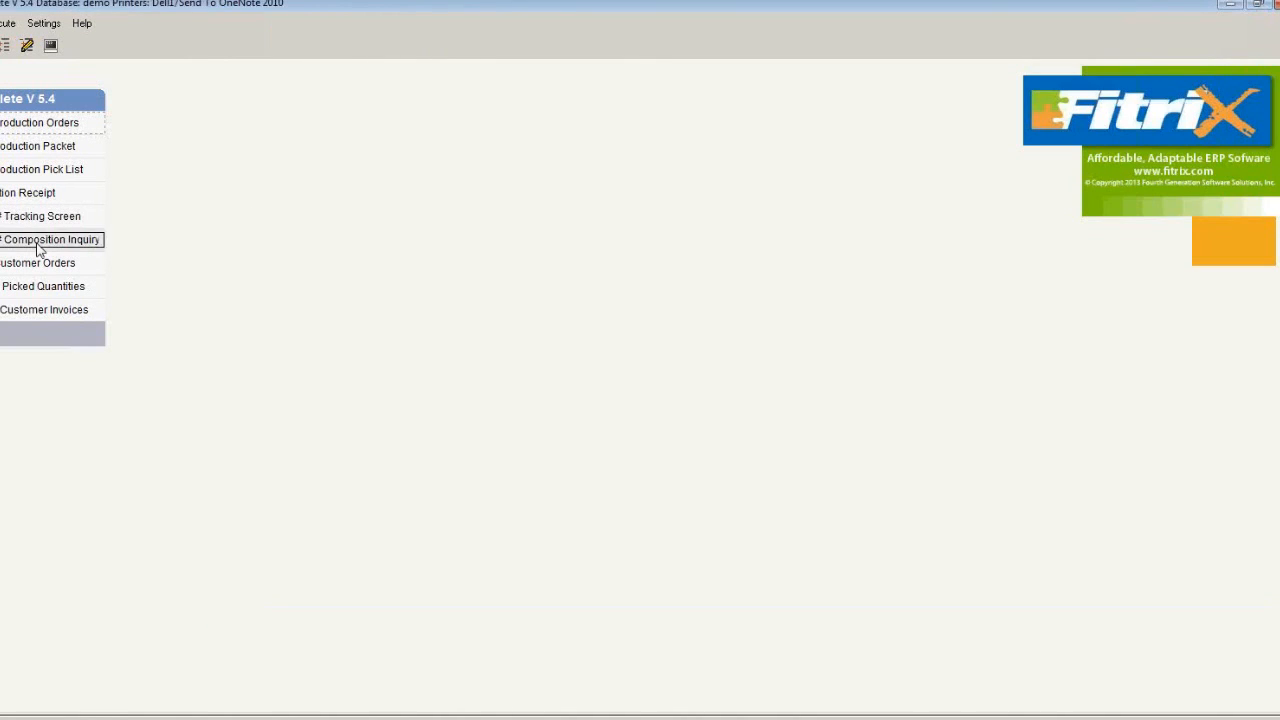
- Look up the components issued to C-MAC serial ABC4848 in Serial # Composition Inquiry and close the inquiry
left_click(40, 240)
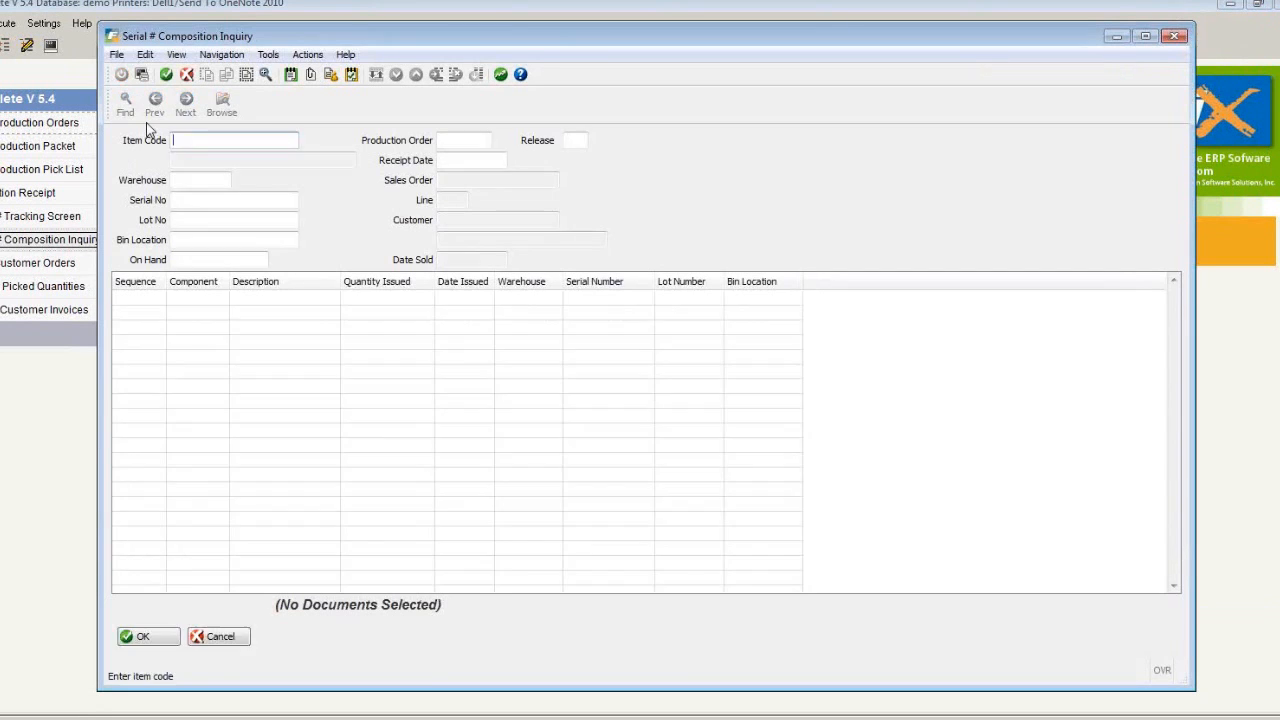
left_click(188, 200)
type("BCAB08")
key("BackSpace")
key("BackSpace")
key("BackSpace")
key("BackSpace")
key("BackSpace")
key("BackSpace")
type("ABC")
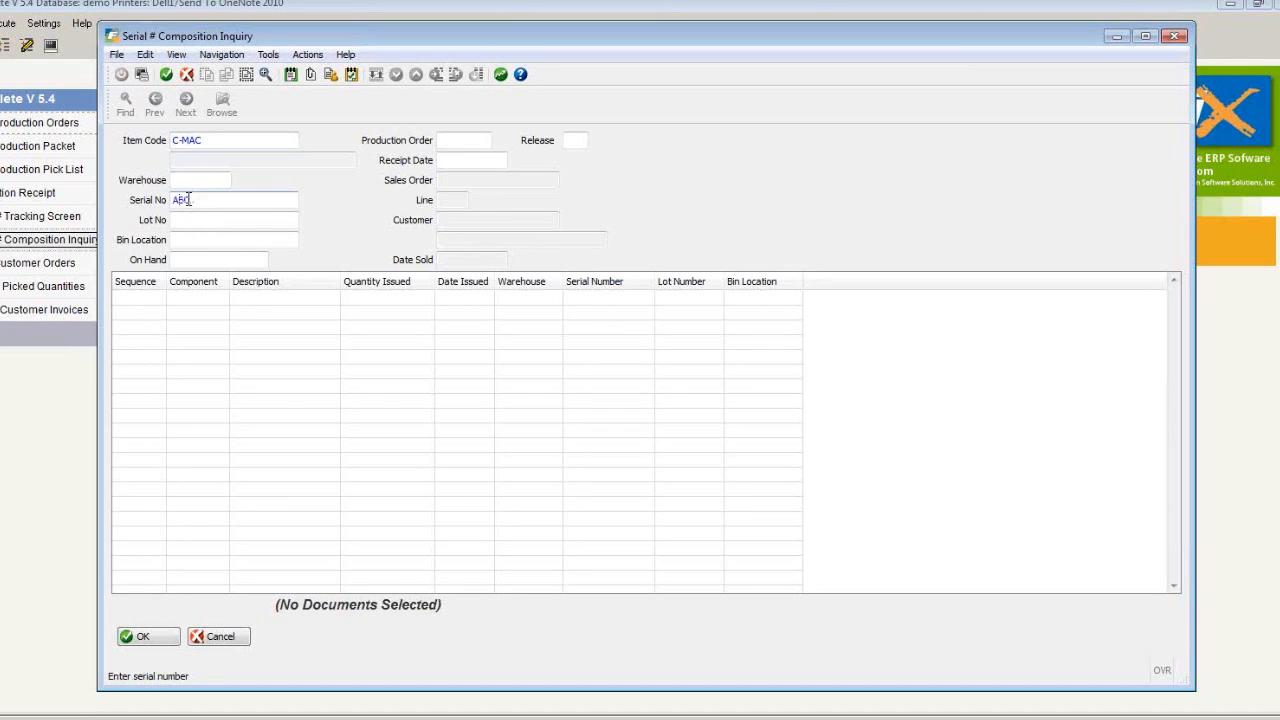
type("4848")
left_click(185, 200)
key("Tab")
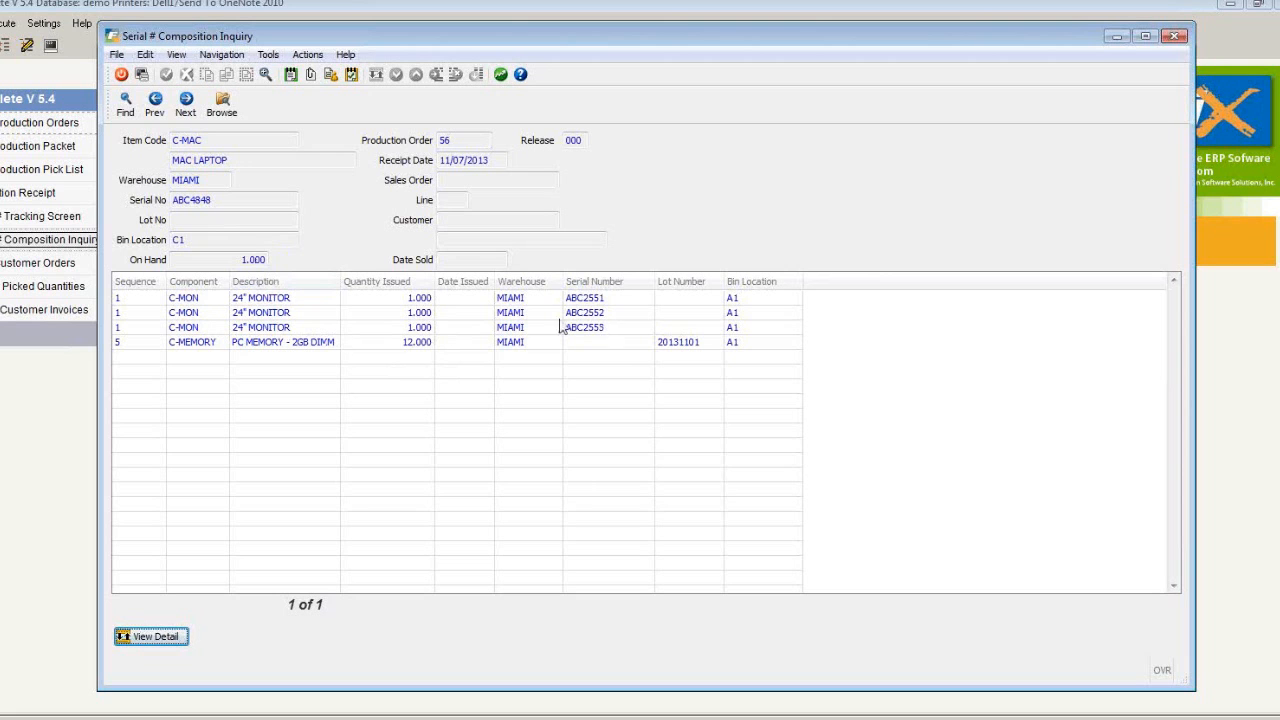
left_click(121, 75)
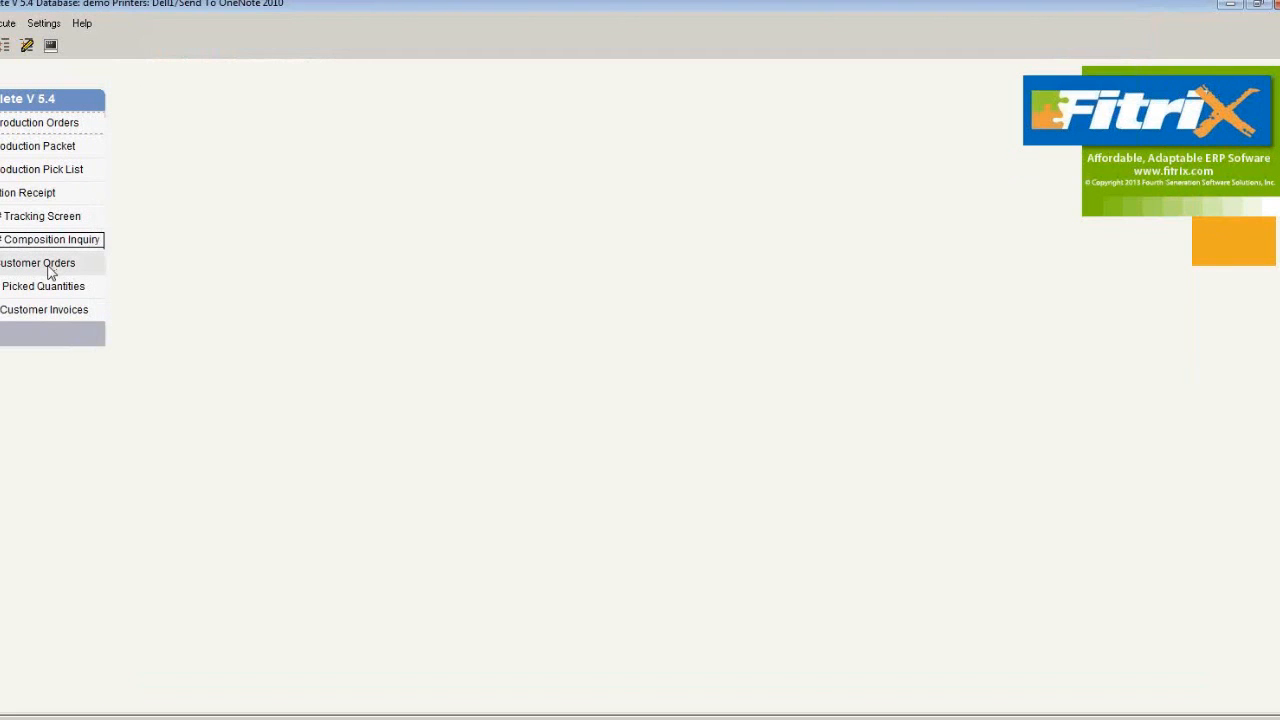
- Add a new customer order for Action Parts, finding the customer through a wildcard search on the contact's first name
left_click(51, 268)
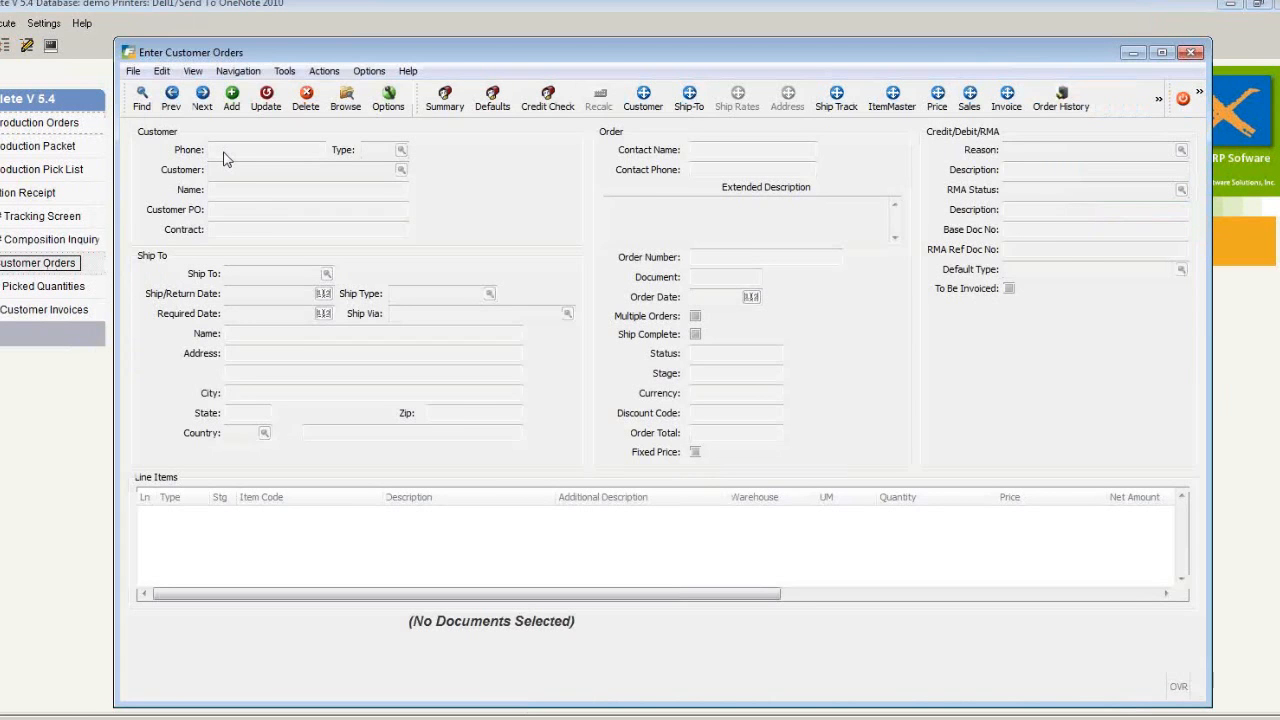
left_click_drag(261, 44, 261, 34)
left_click(233, 90)
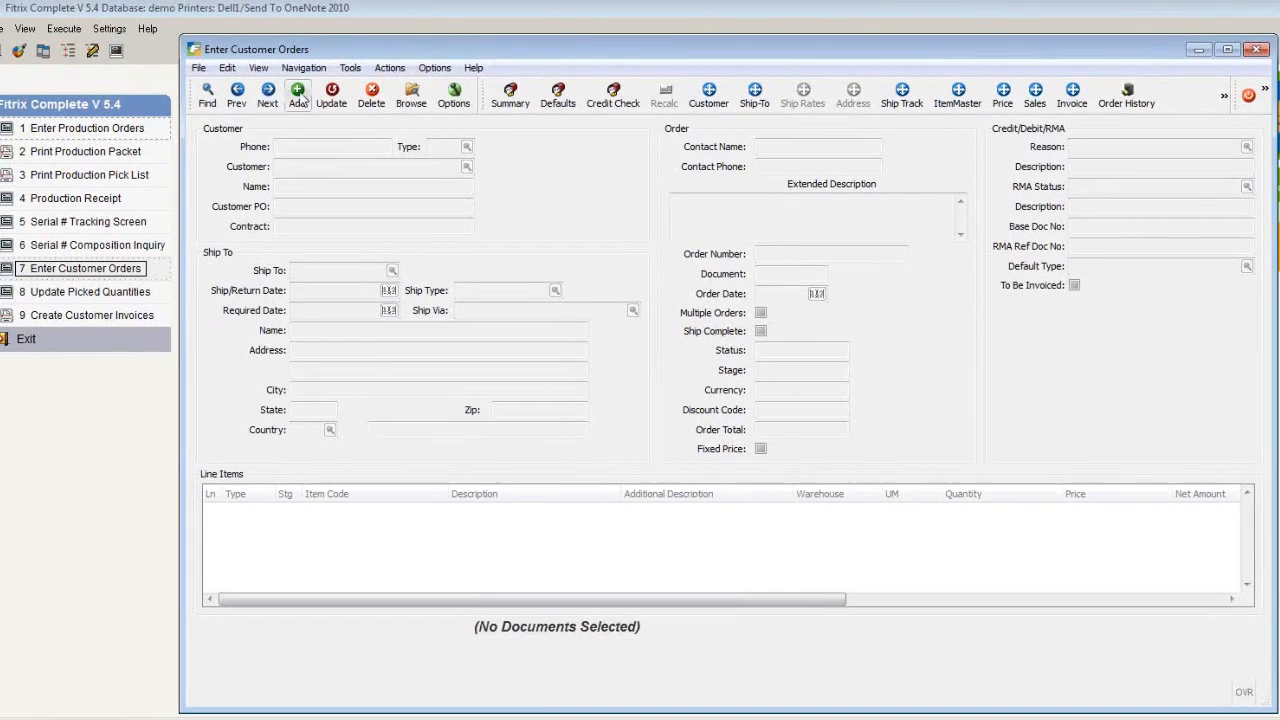
left_click(485, 170)
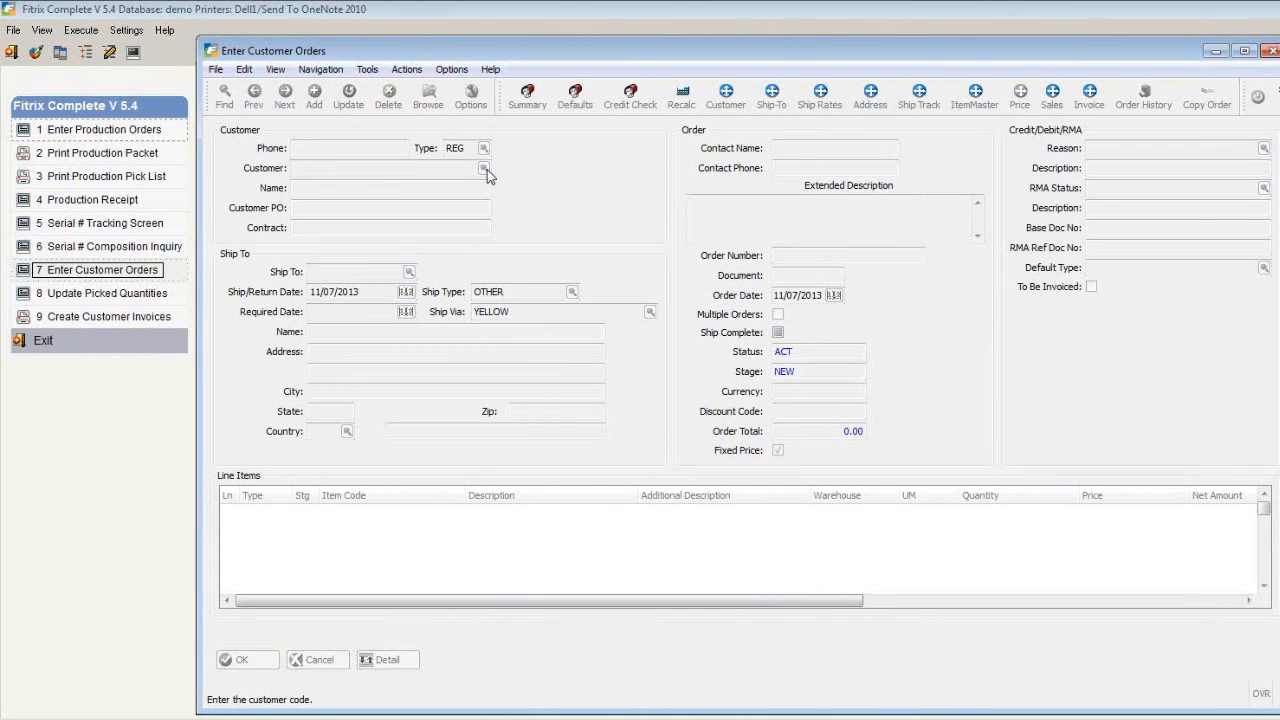
left_click(826, 382)
type("BiLL")
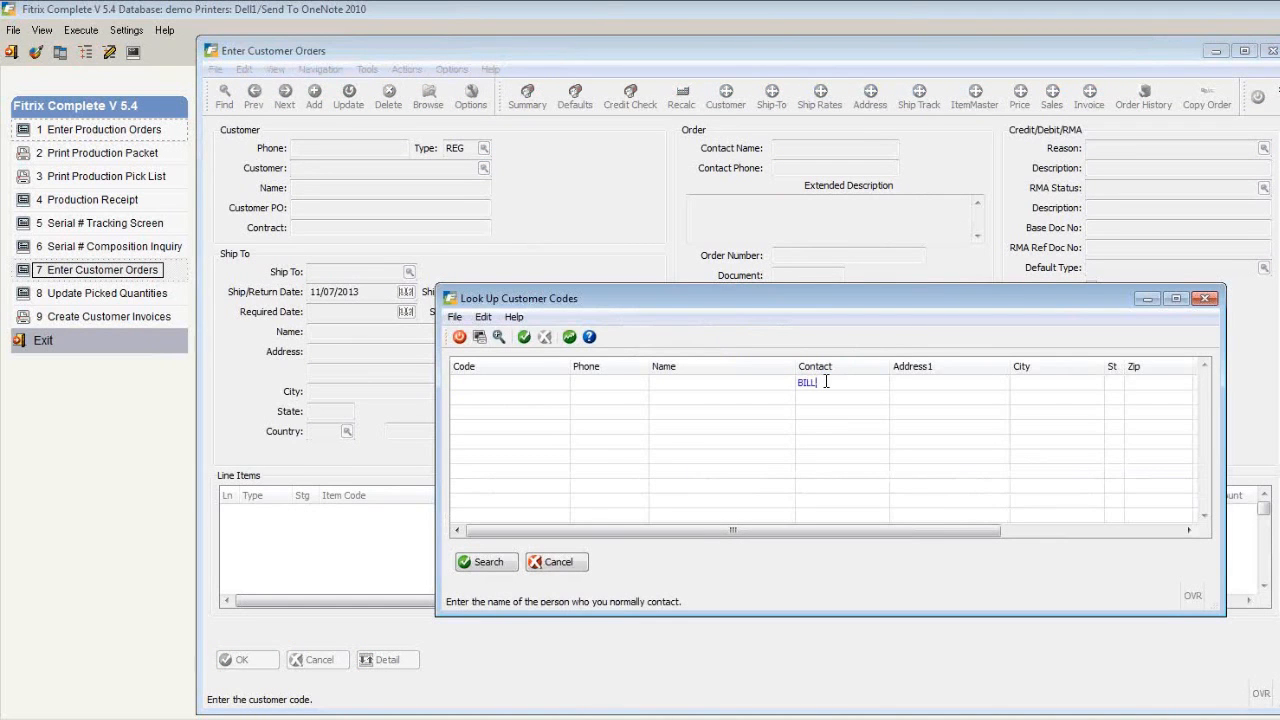
type("*")
key("Return")
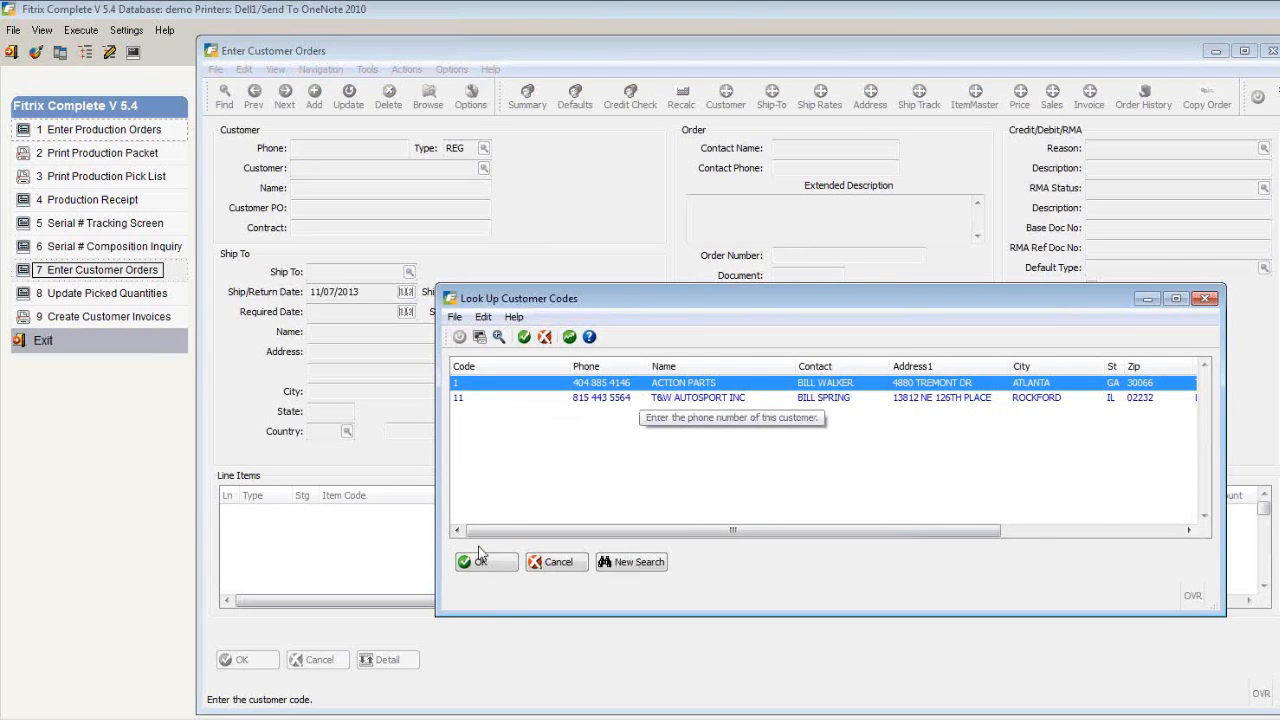
left_click(486, 564)
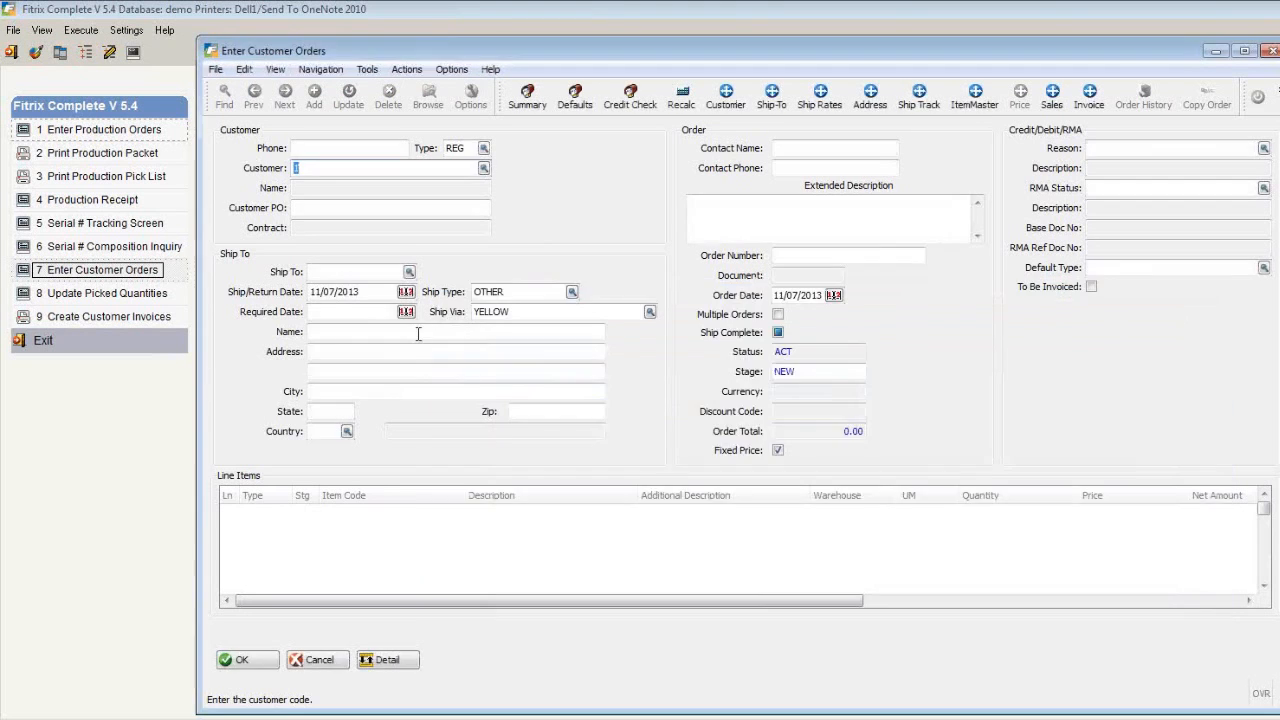
key("Tab")
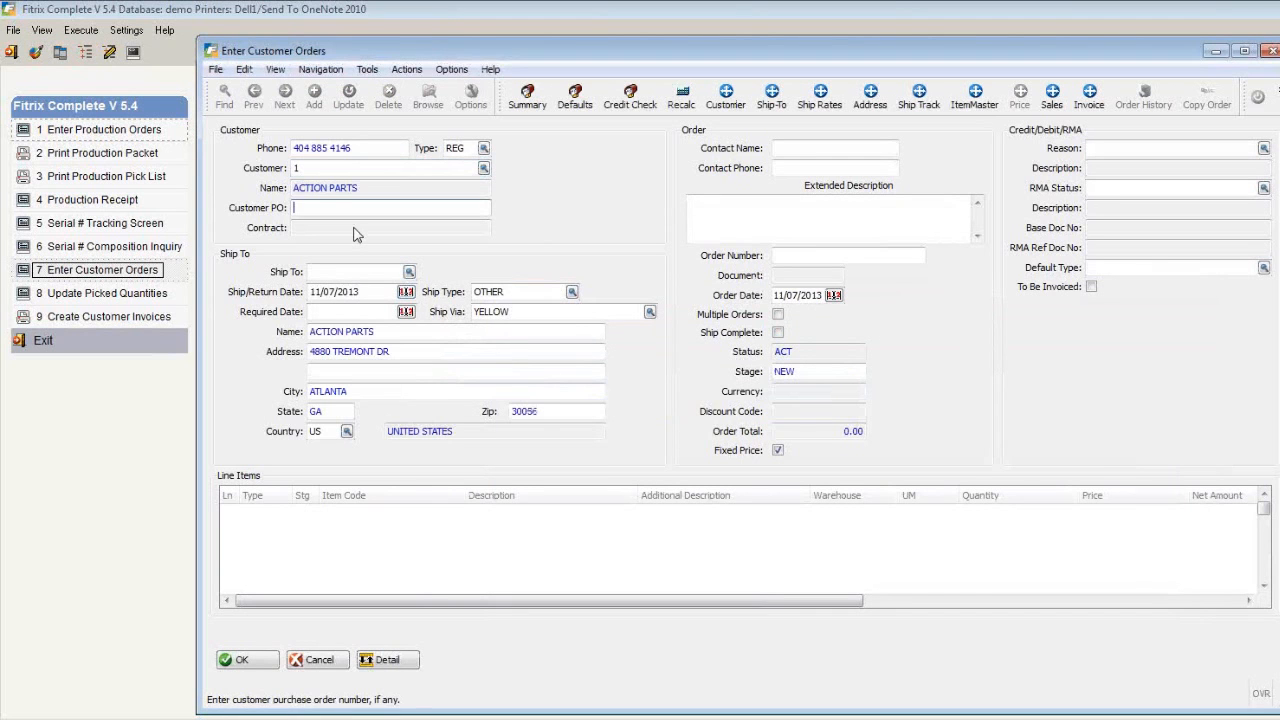
- Enter the customer's PO number and select the CALIF ship-to location for Action Autoparts West
type("1-2013")
key("Return")
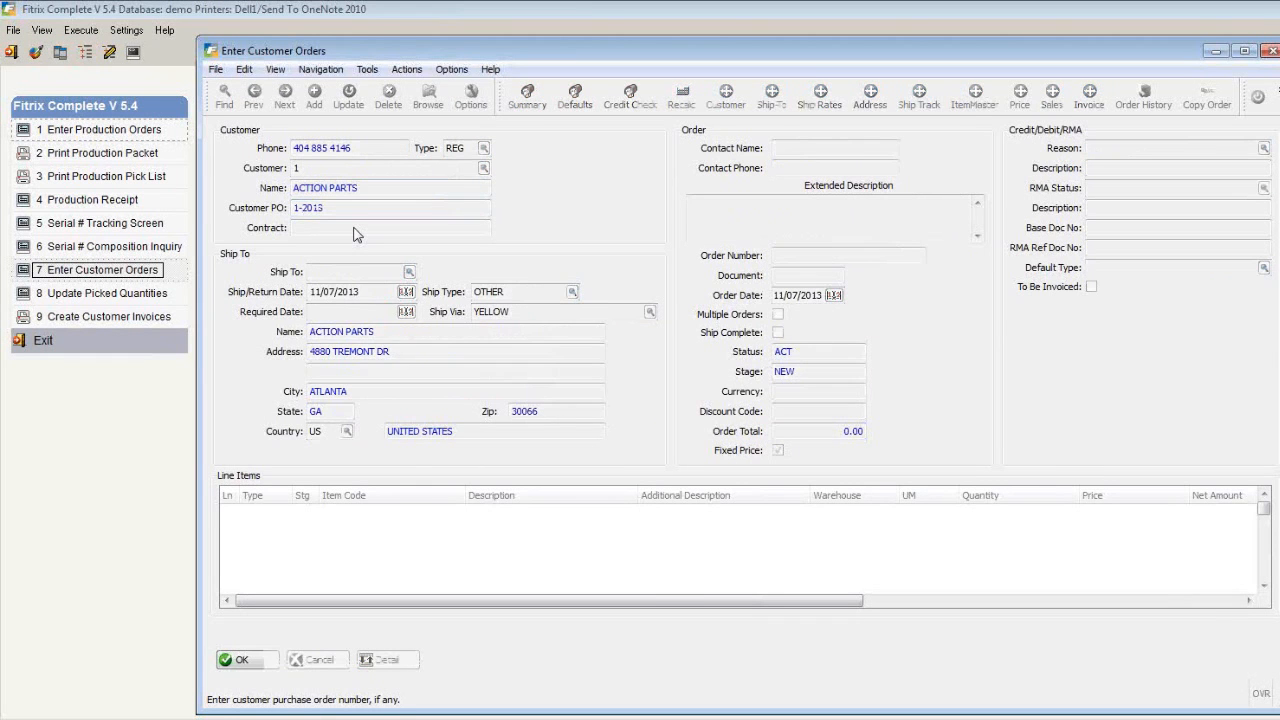
left_click_drag(589, 260, 574, 220)
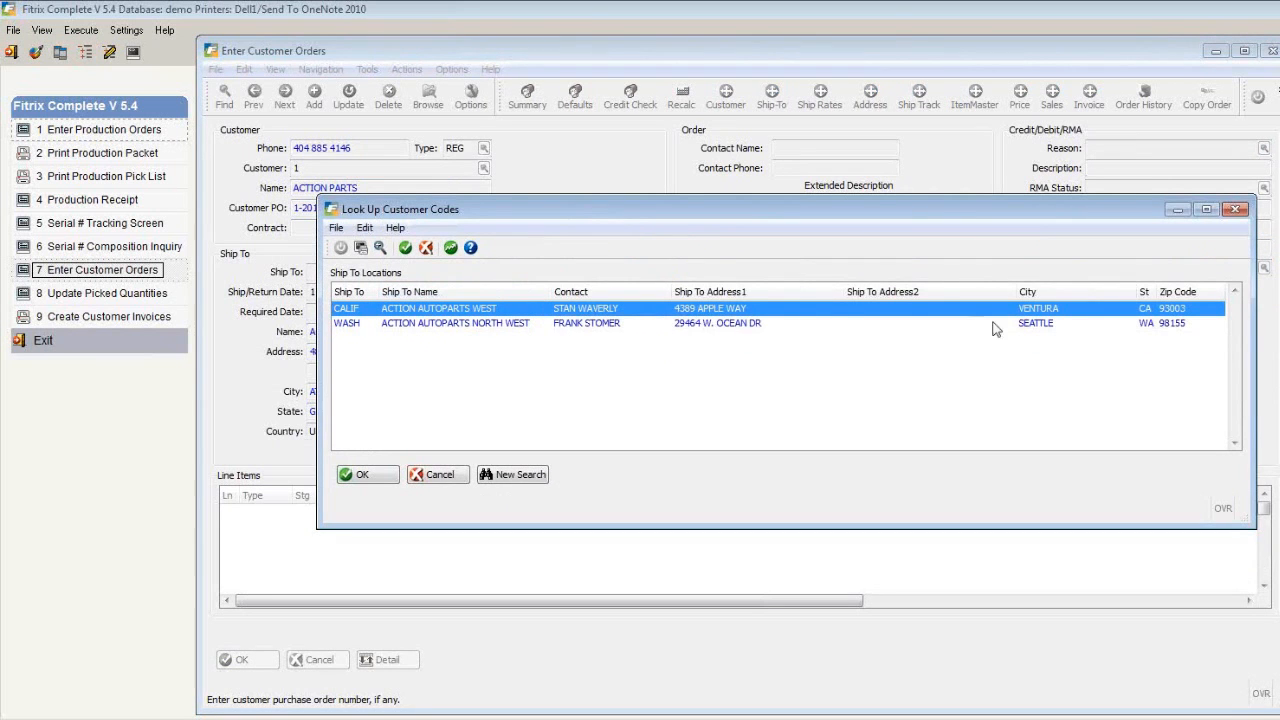
left_click(366, 476)
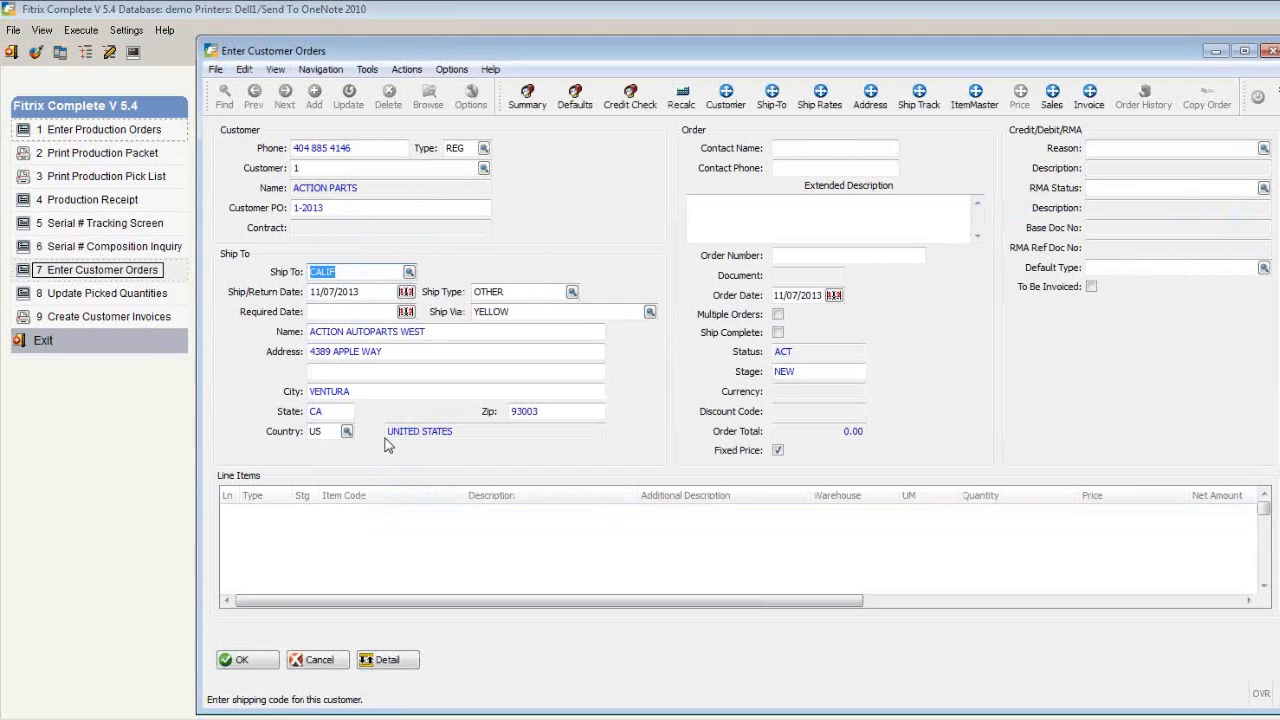
- Accept the ship-to location, review the customer notes and store the shipping notes with the order
key("Return")
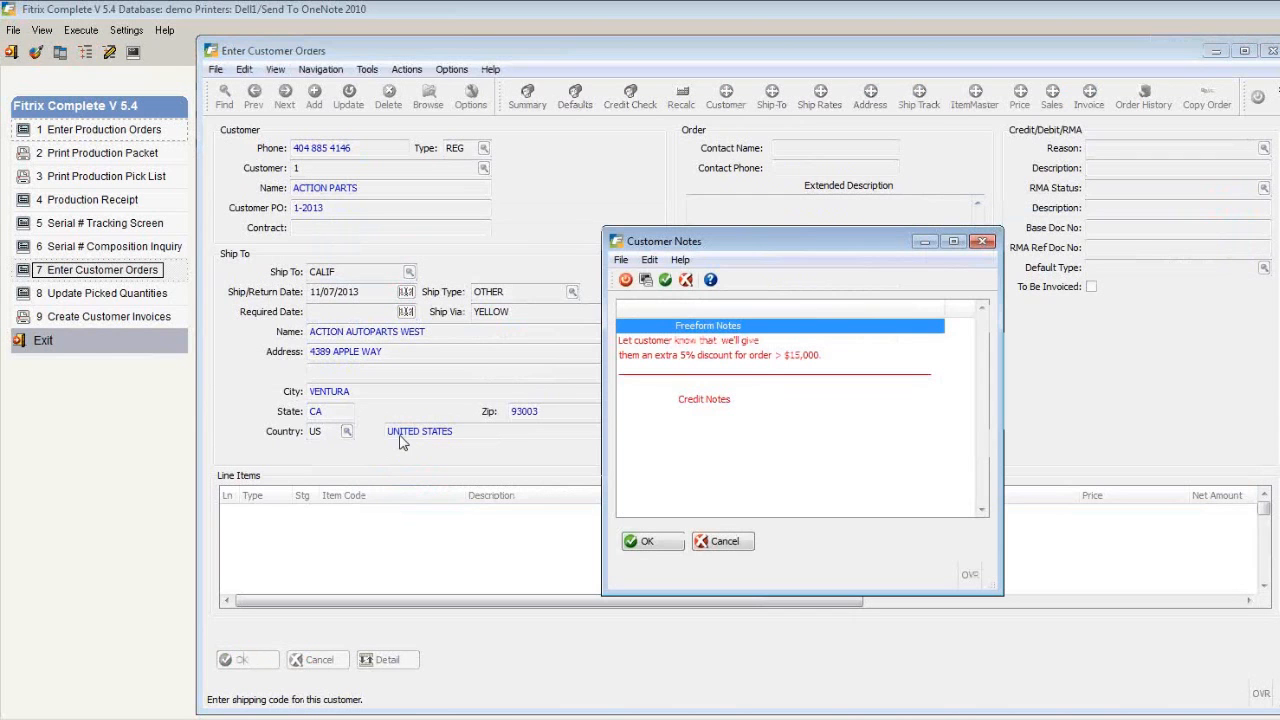
left_click_drag(750, 252, 678, 156)
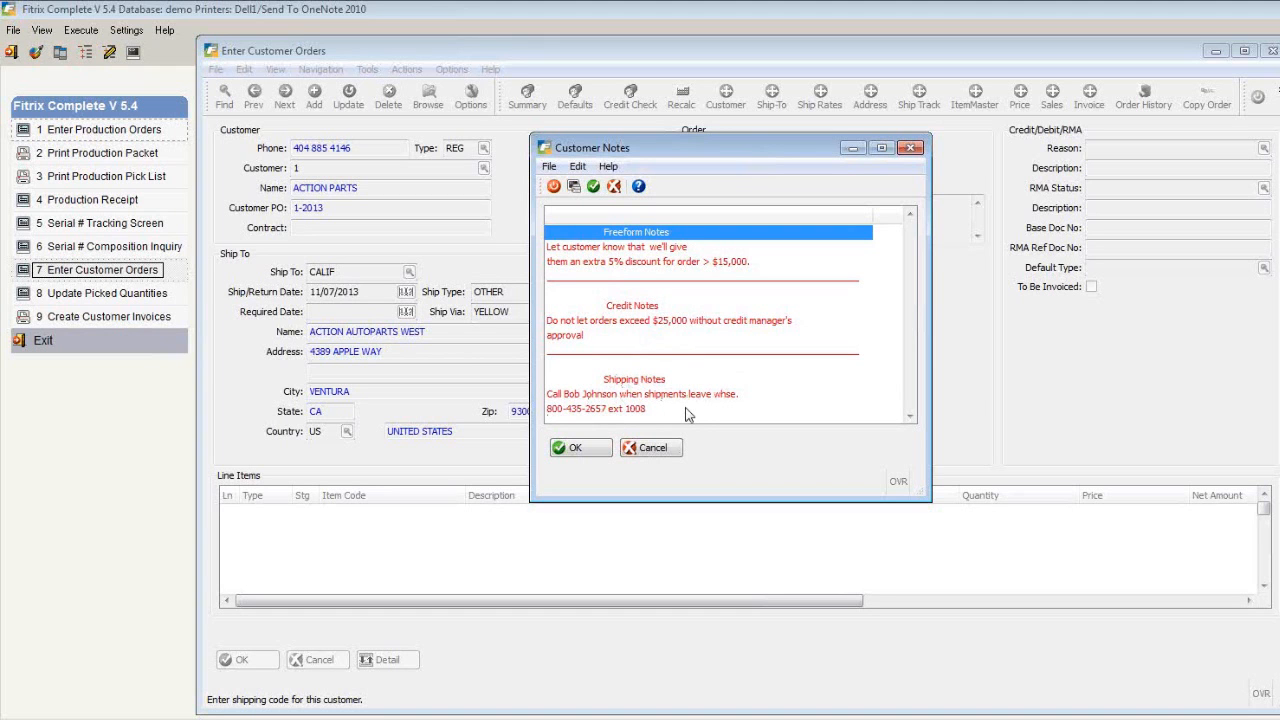
left_click(598, 449)
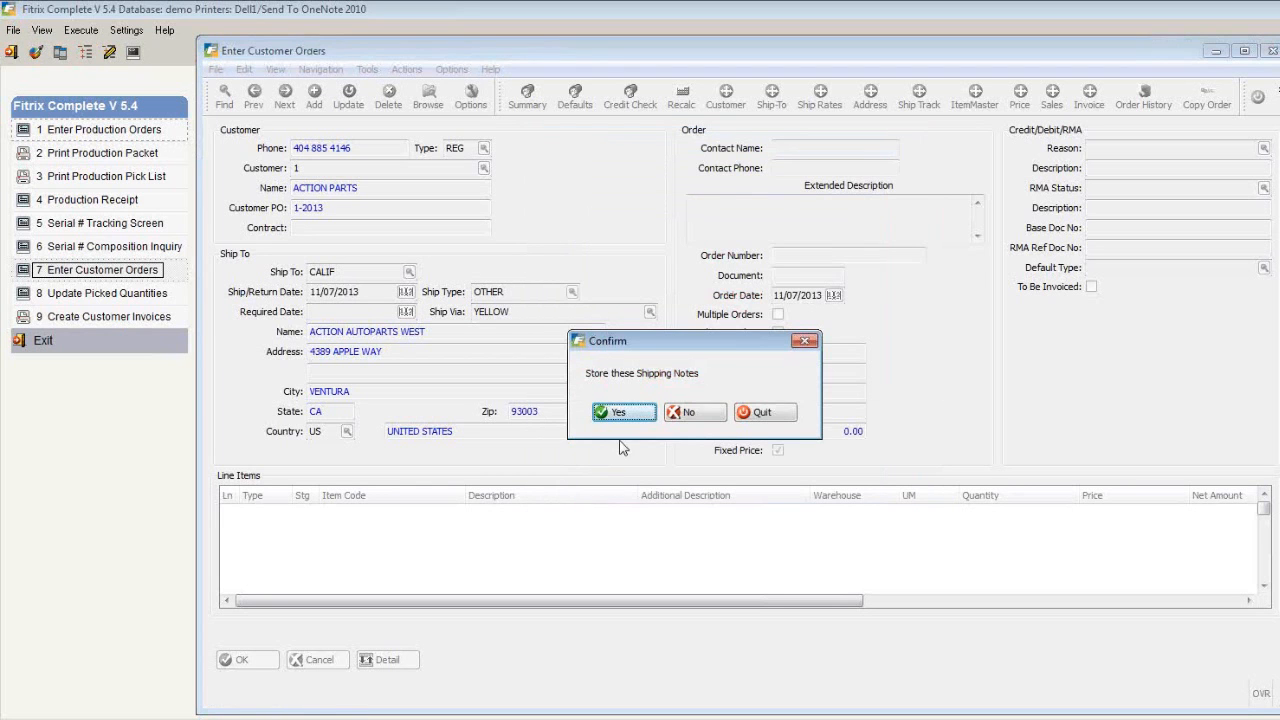
left_click(618, 412)
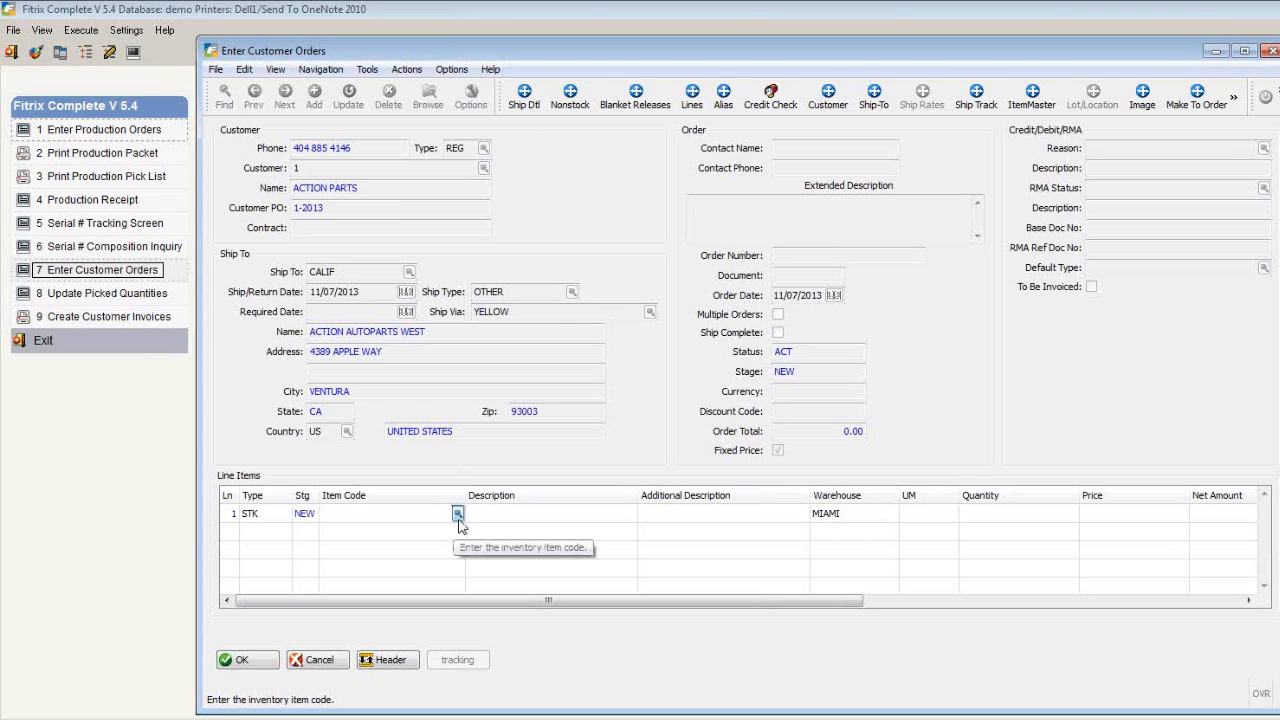
- Look up items matching C-*, add the C-MAC laptop as line 1 and acknowledge its item notes
type("C-*")
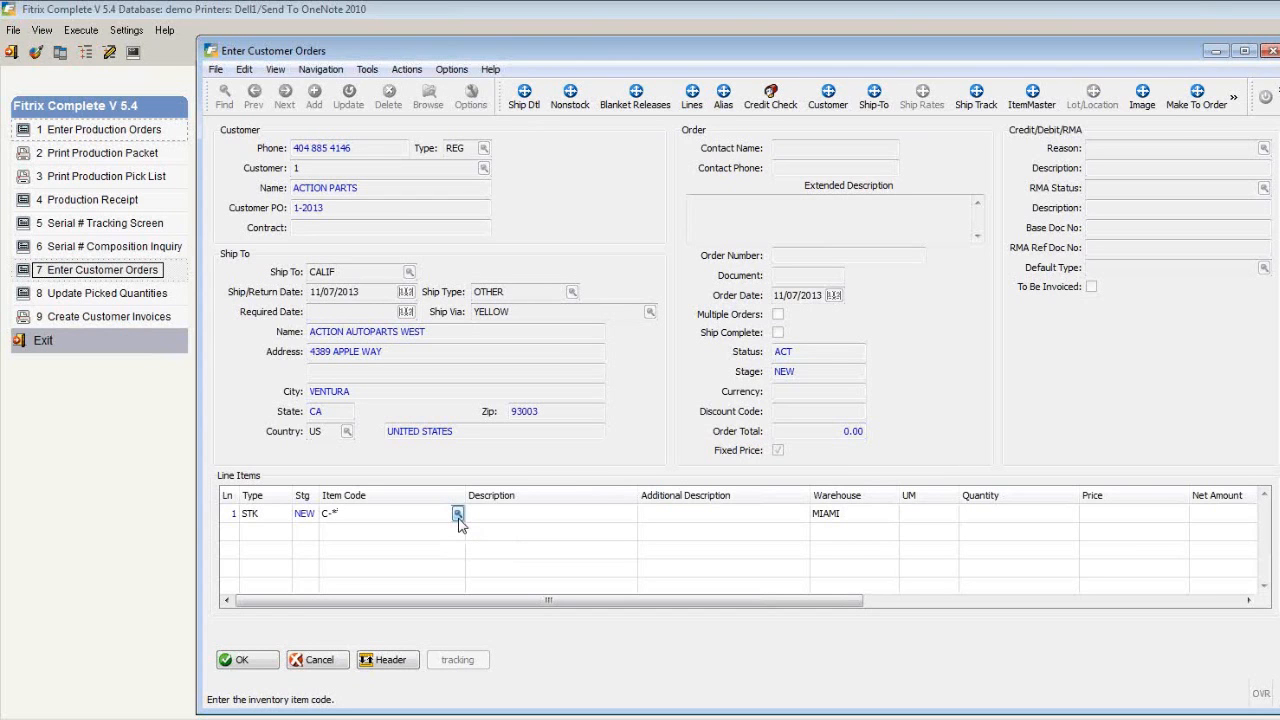
left_click(457, 514)
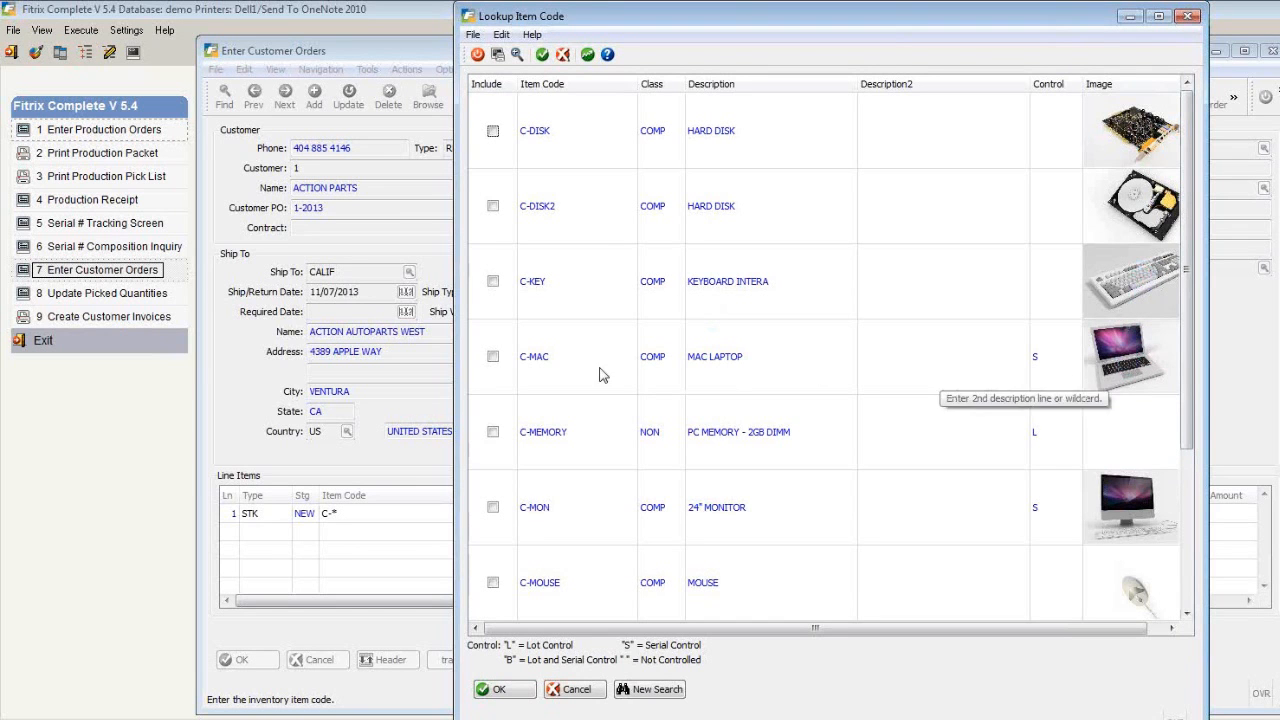
left_click(492, 357)
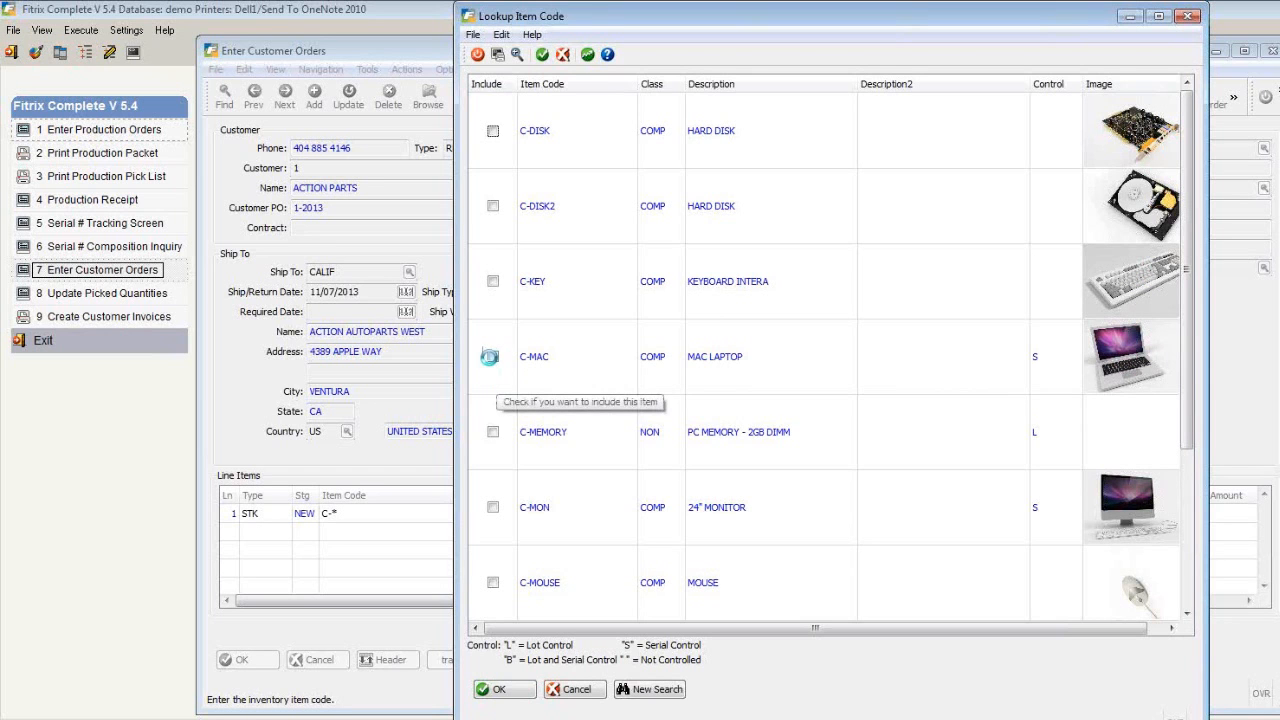
left_click(536, 694)
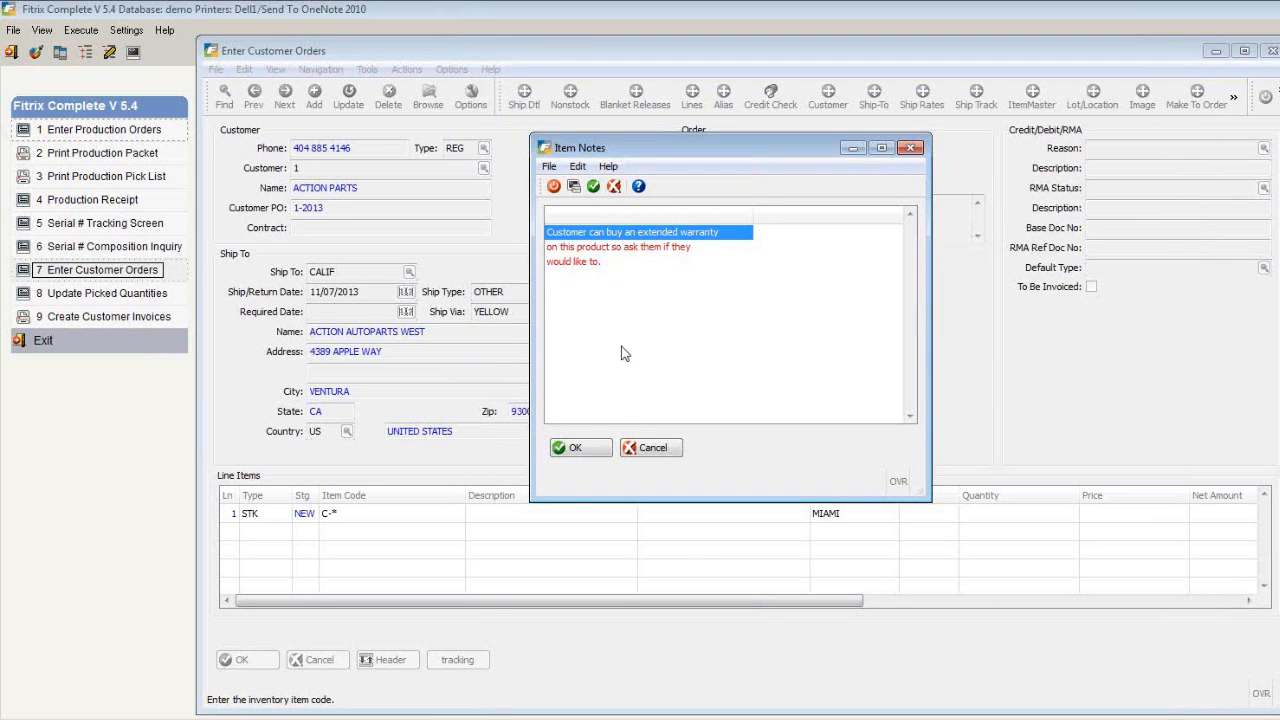
left_click(577, 448)
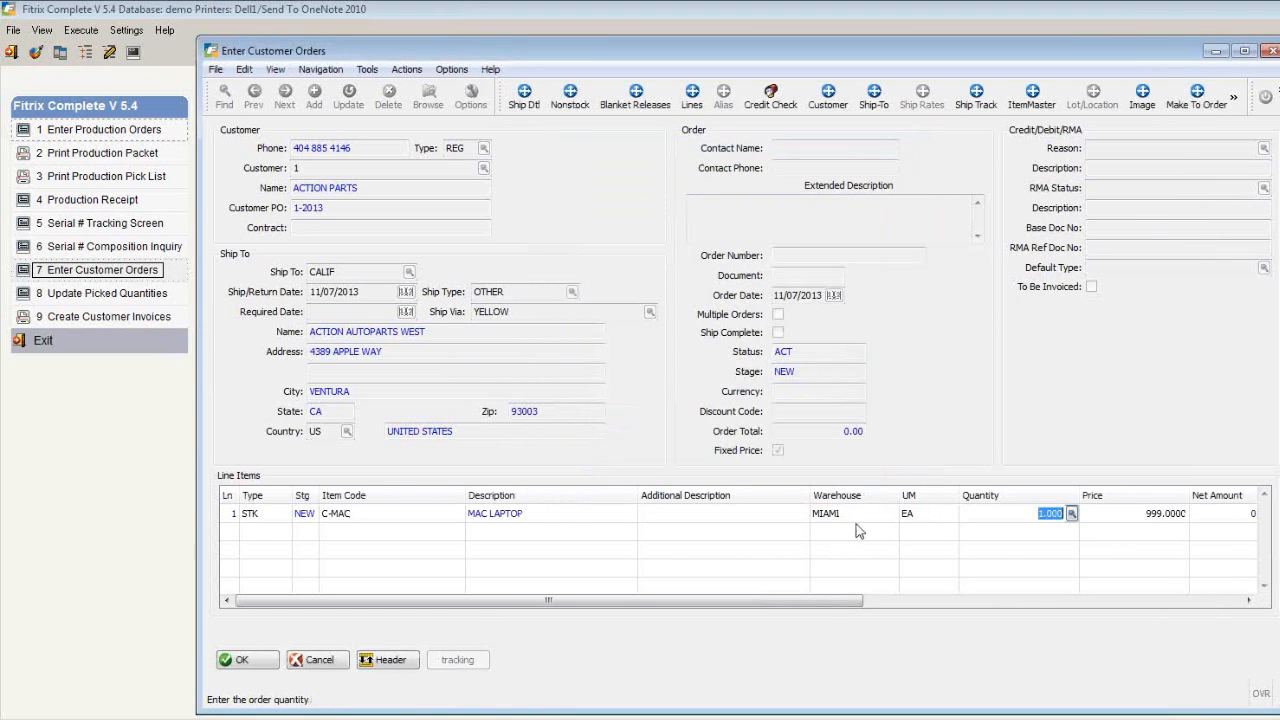
- Check the C-MAC laptop's availability by warehouse and list the committed orders for it in MIAMI
left_click(1071, 514)
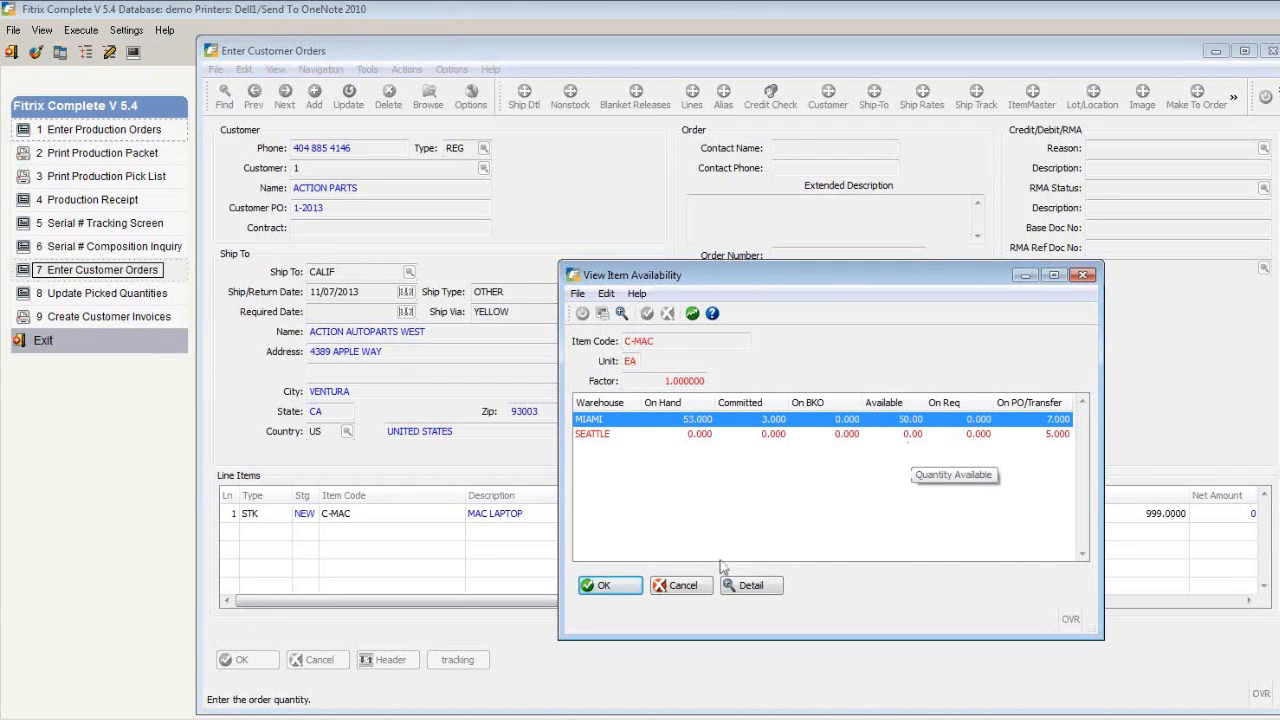
left_click(771, 587)
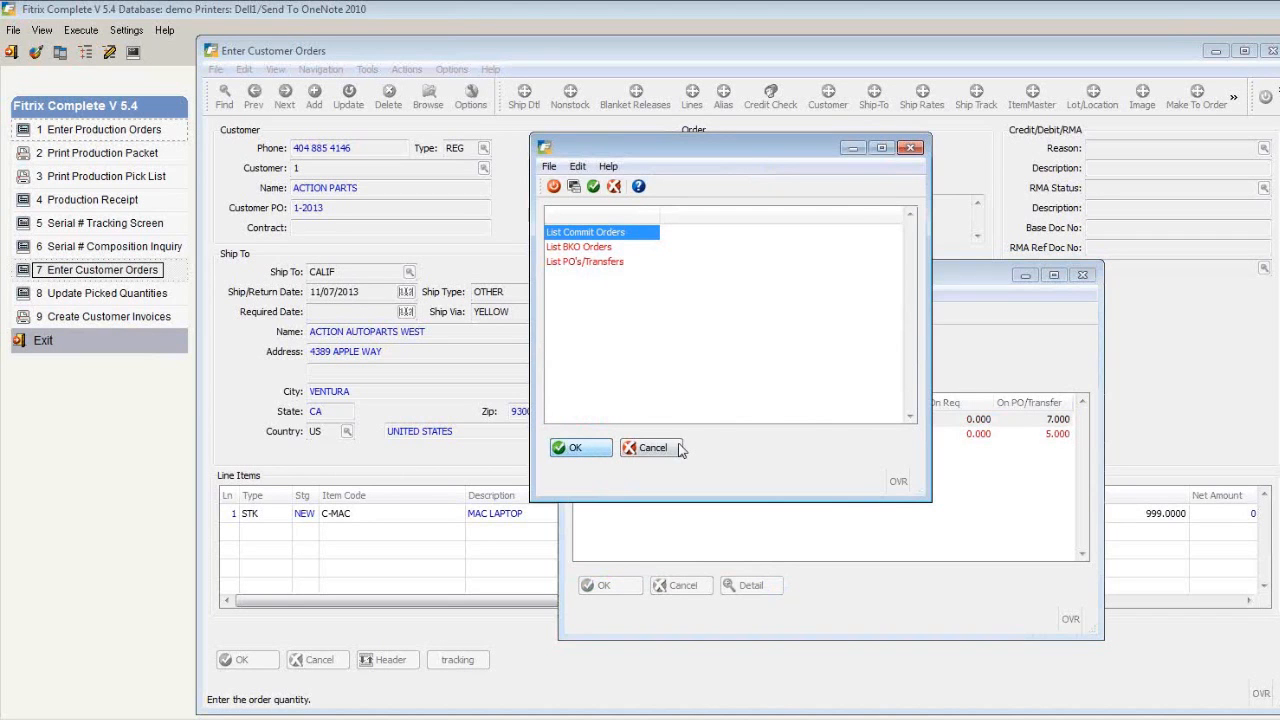
left_click(679, 450)
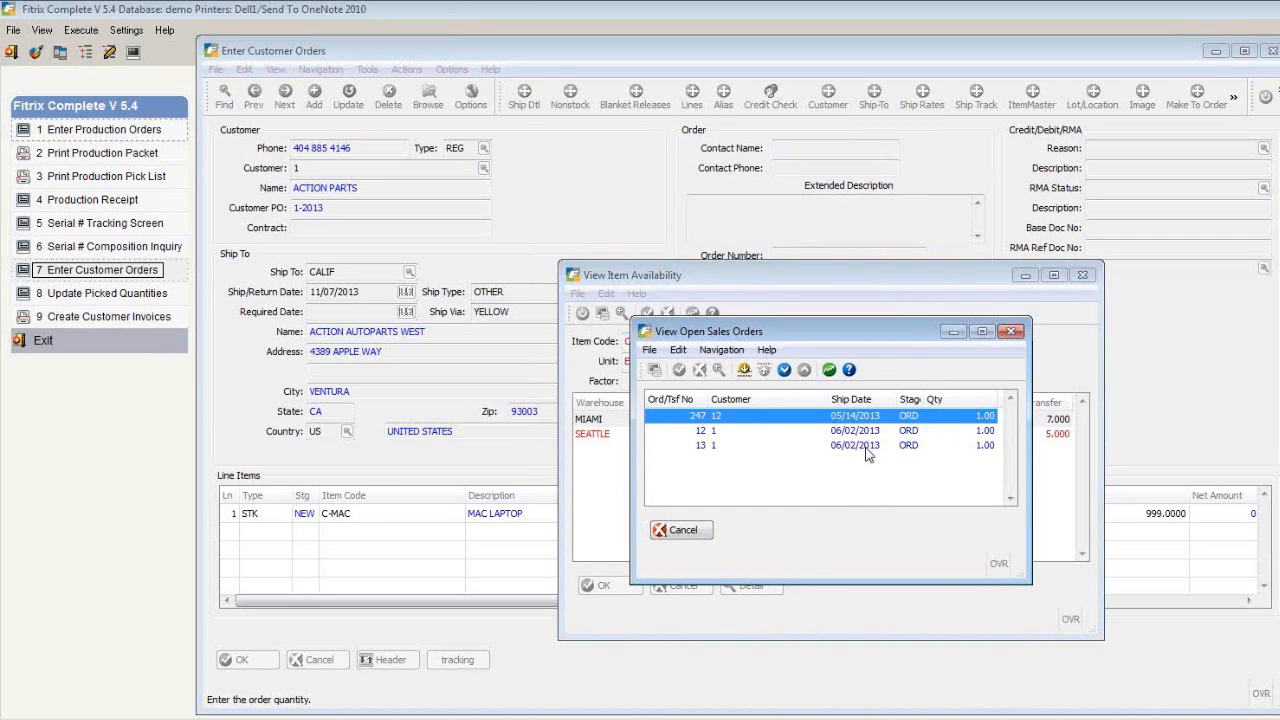
left_click(692, 532)
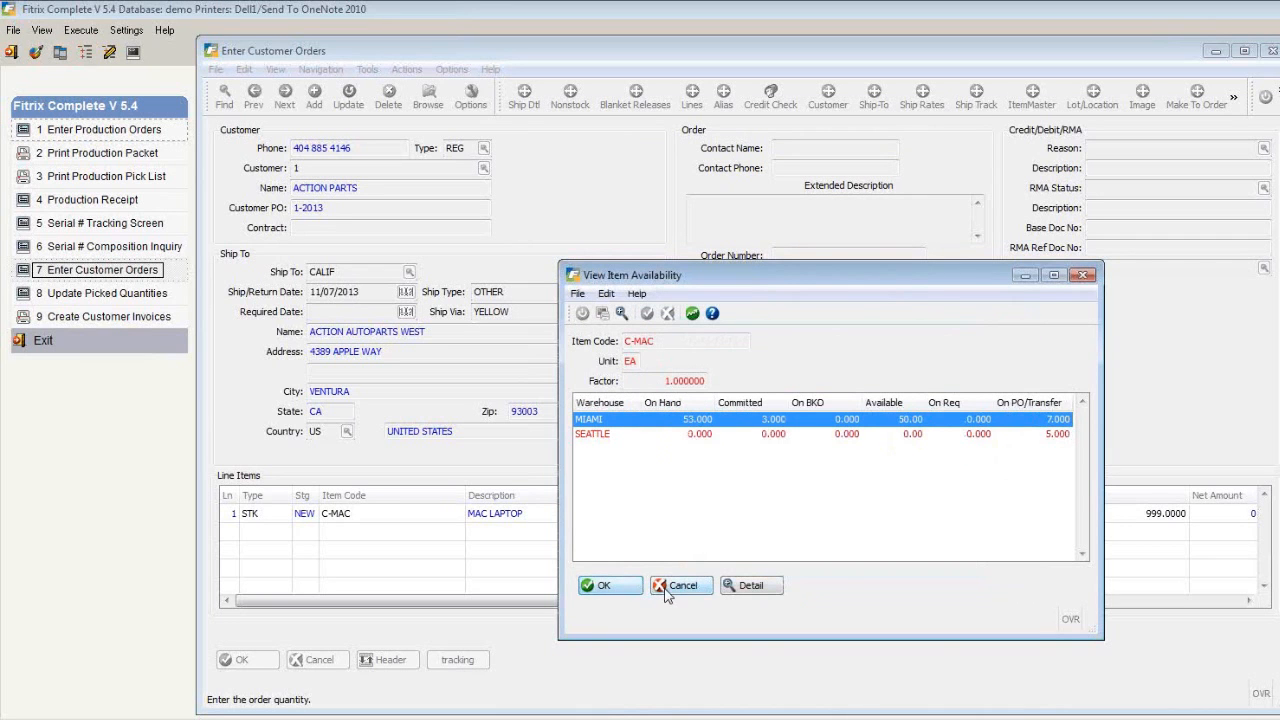
left_click(678, 586)
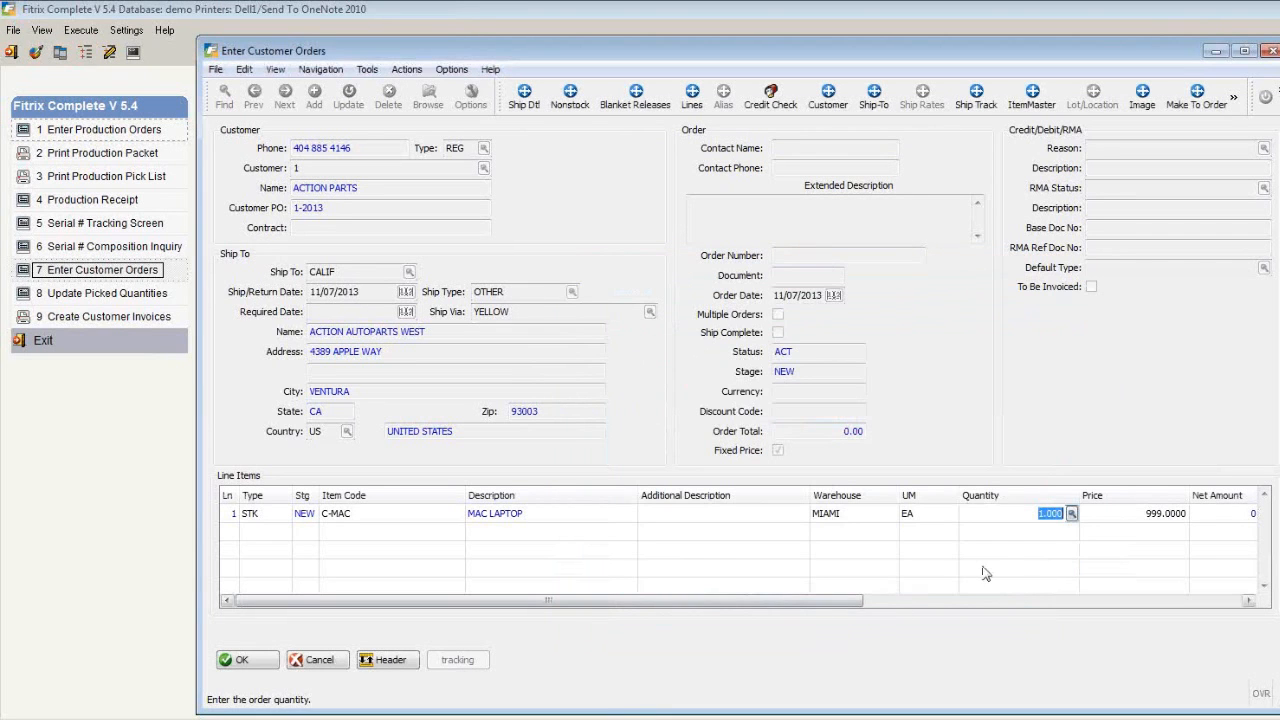
- Accept quantity 1 and price 999 for the C-MAC line and save the order, declining the offered cross-sell items
key("Tab")
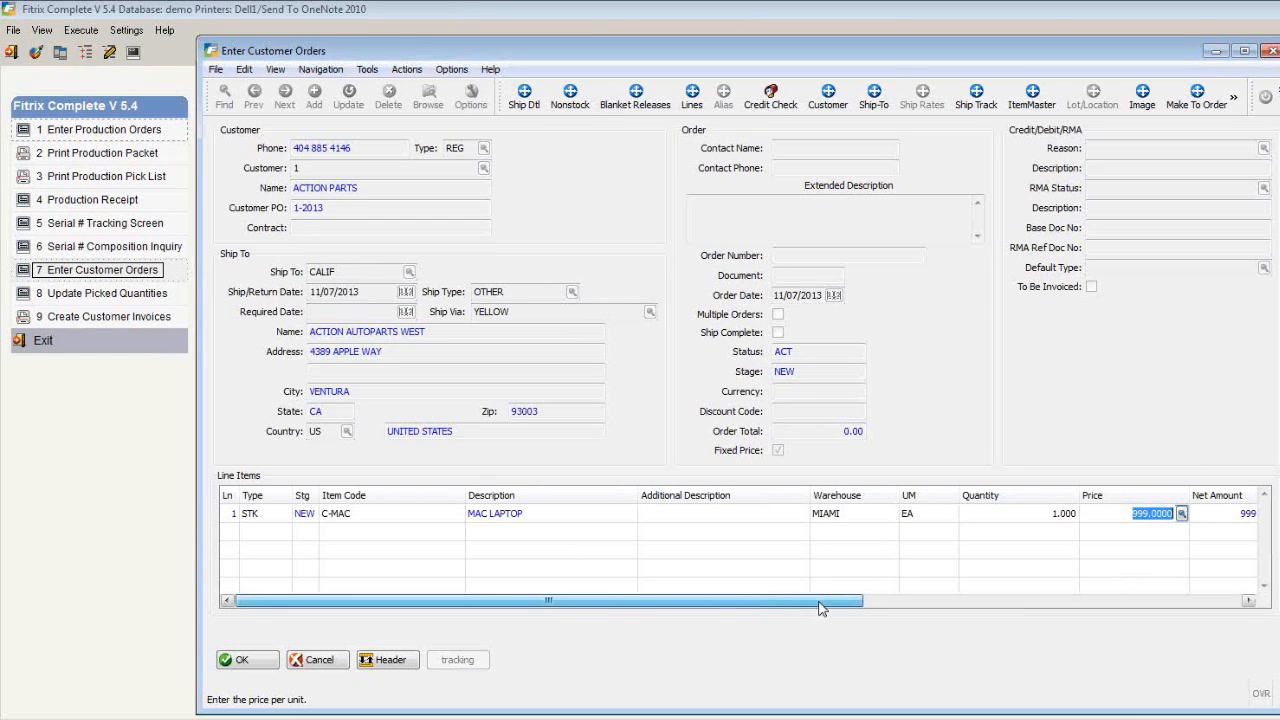
mouse_move(819, 609)
left_mouse_down()
mouse_move(841, 610)
mouse_move(809, 619)
left_mouse_up()
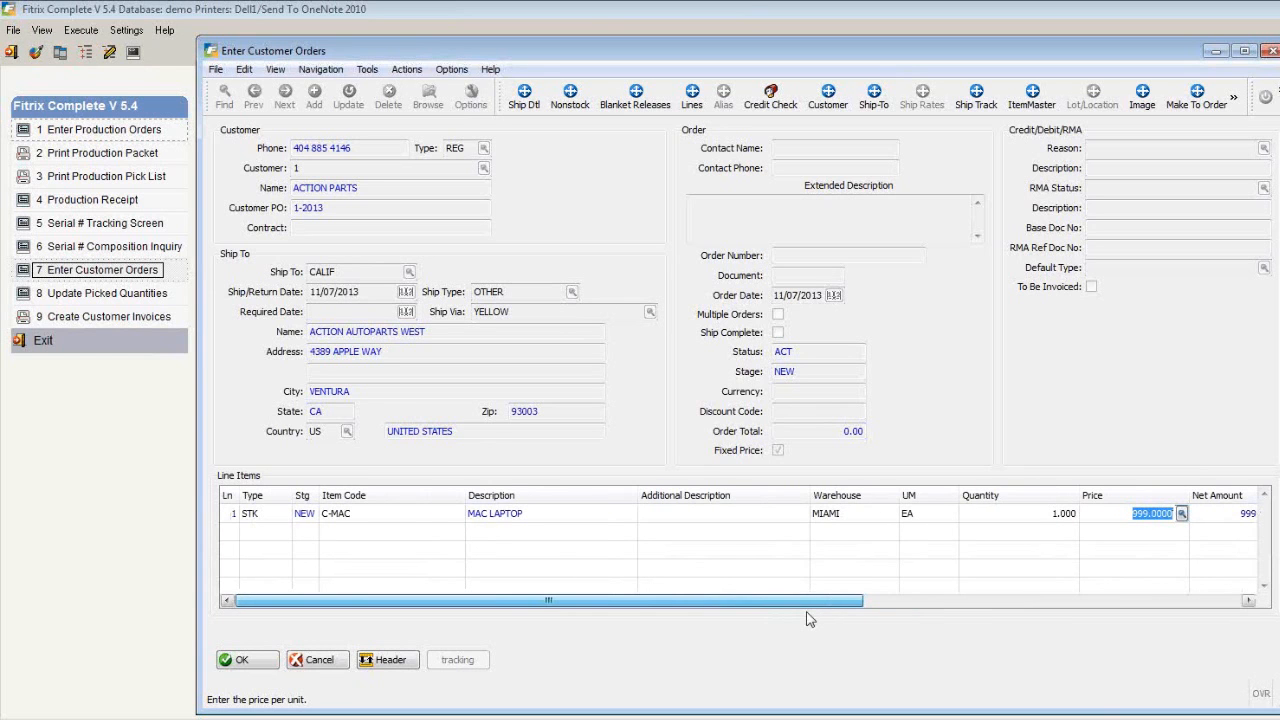
left_click(268, 662)
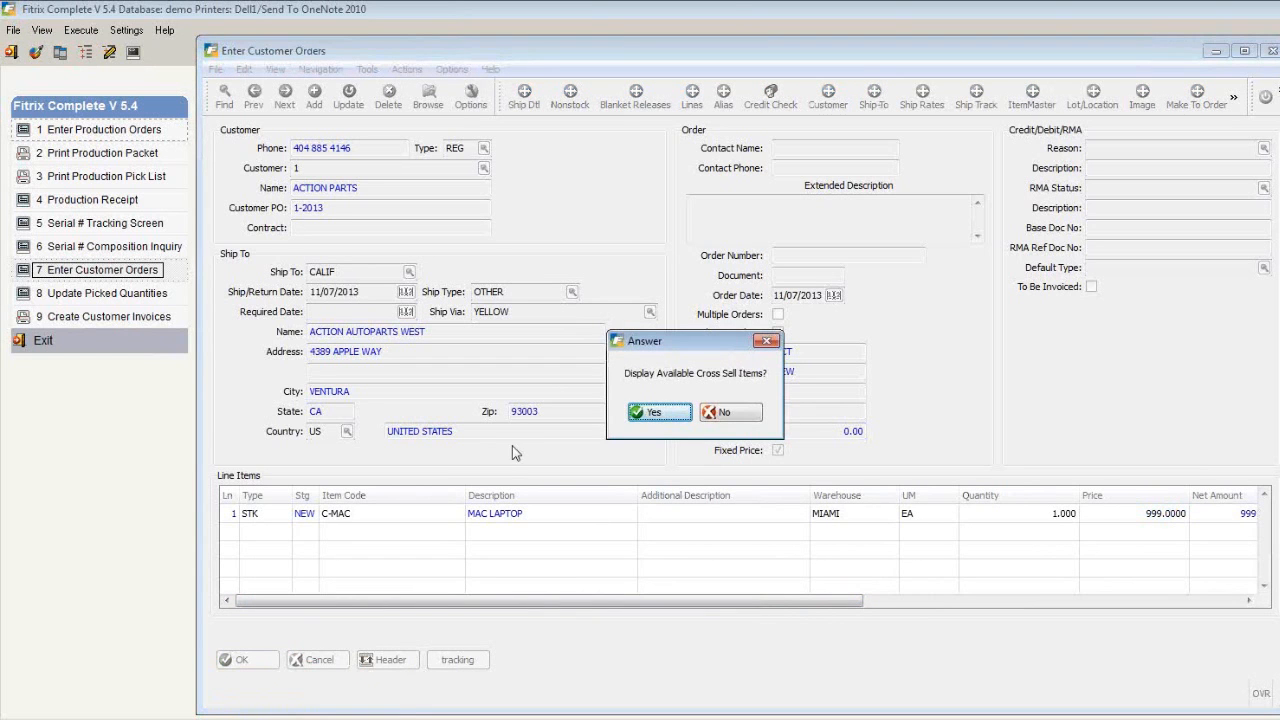
left_click(648, 413)
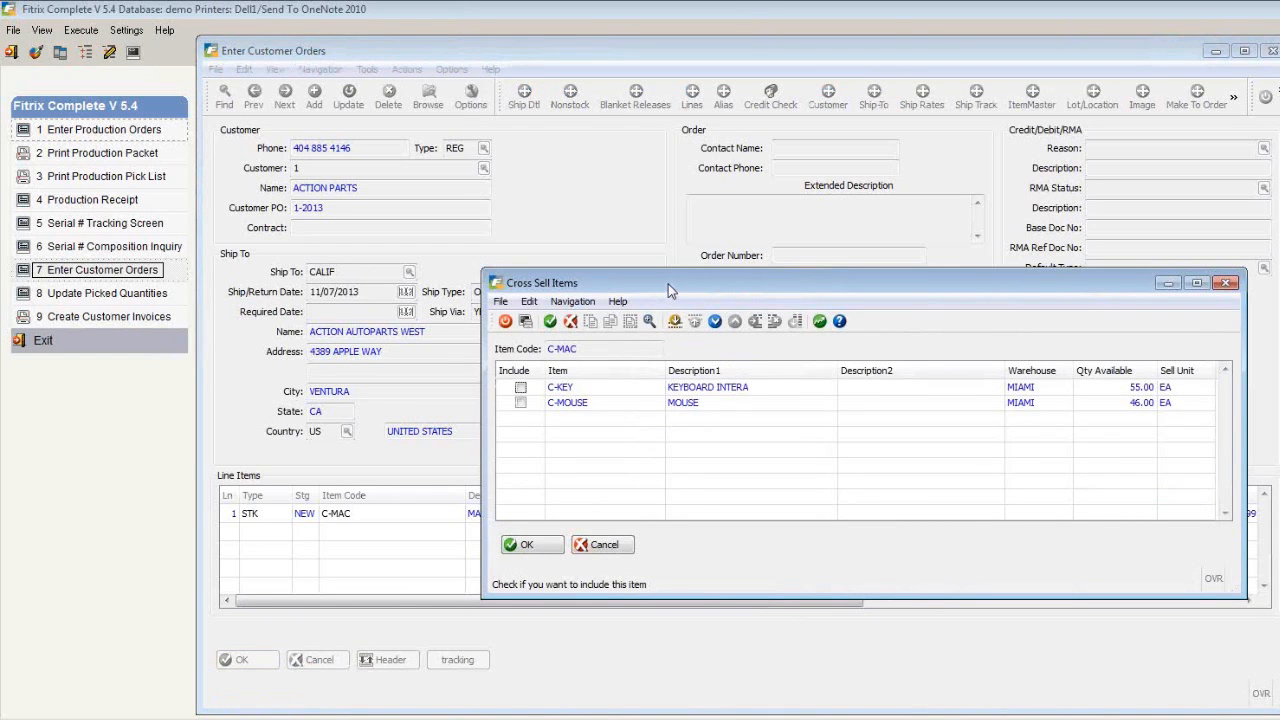
left_click_drag(670, 288, 642, 214)
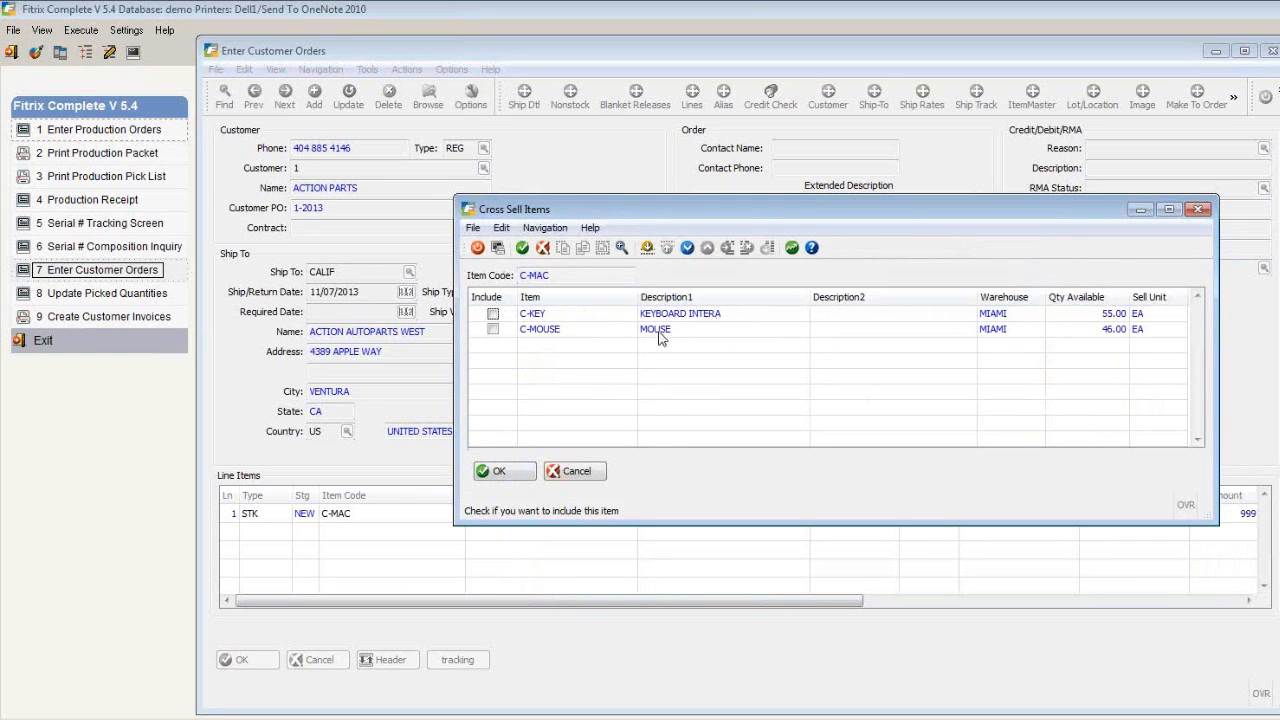
left_click(577, 475)
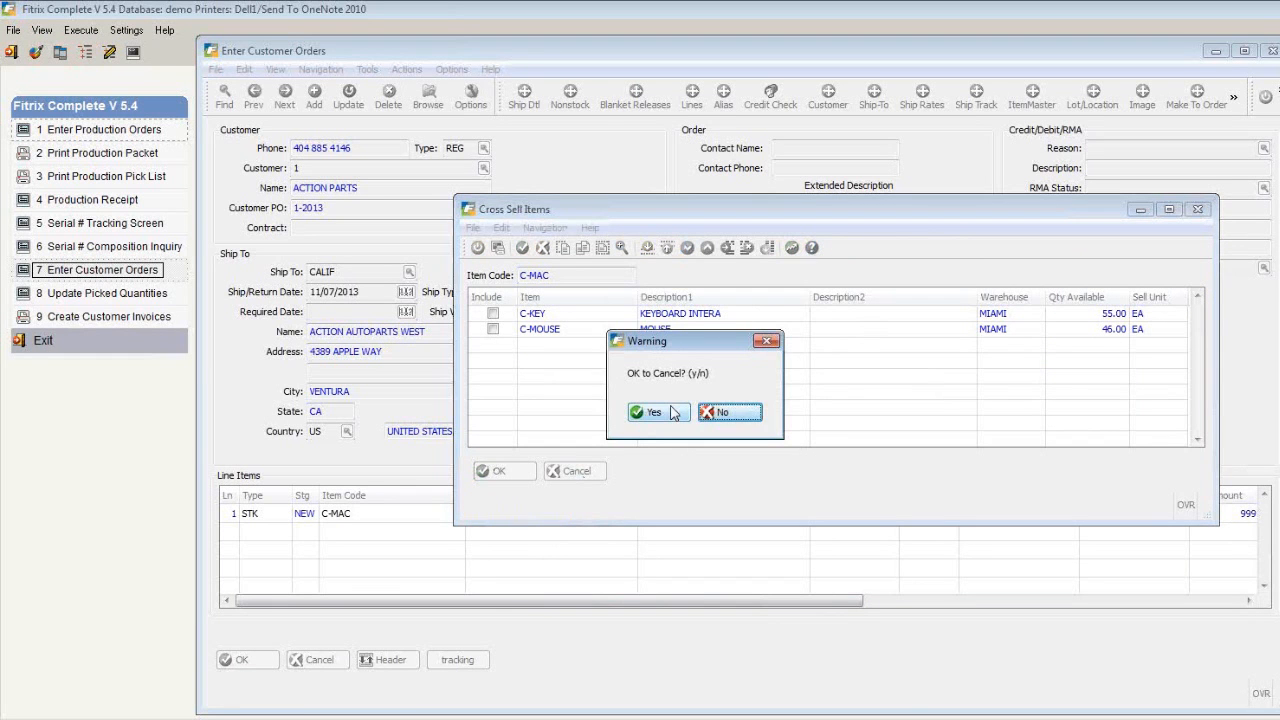
left_click(674, 413)
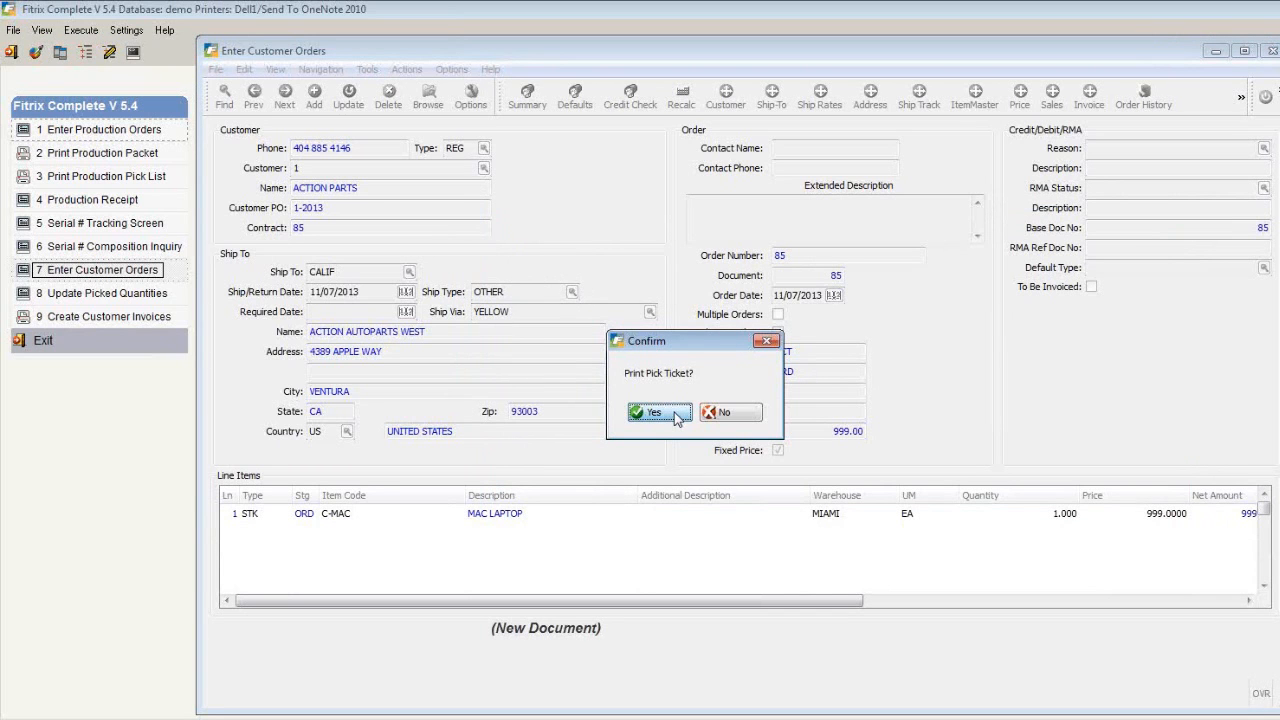
- Print the new order's pick ticket to the PDF viewer
left_click(655, 412)
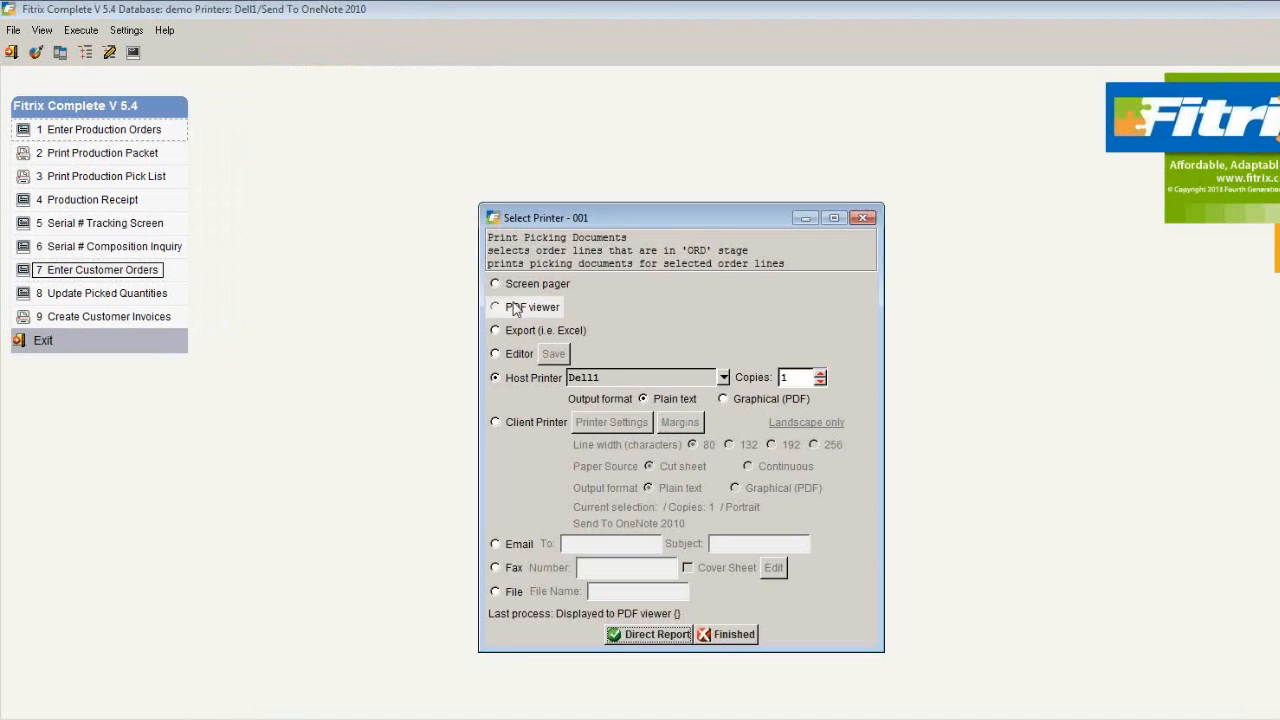
left_click(514, 306)
left_click(657, 634)
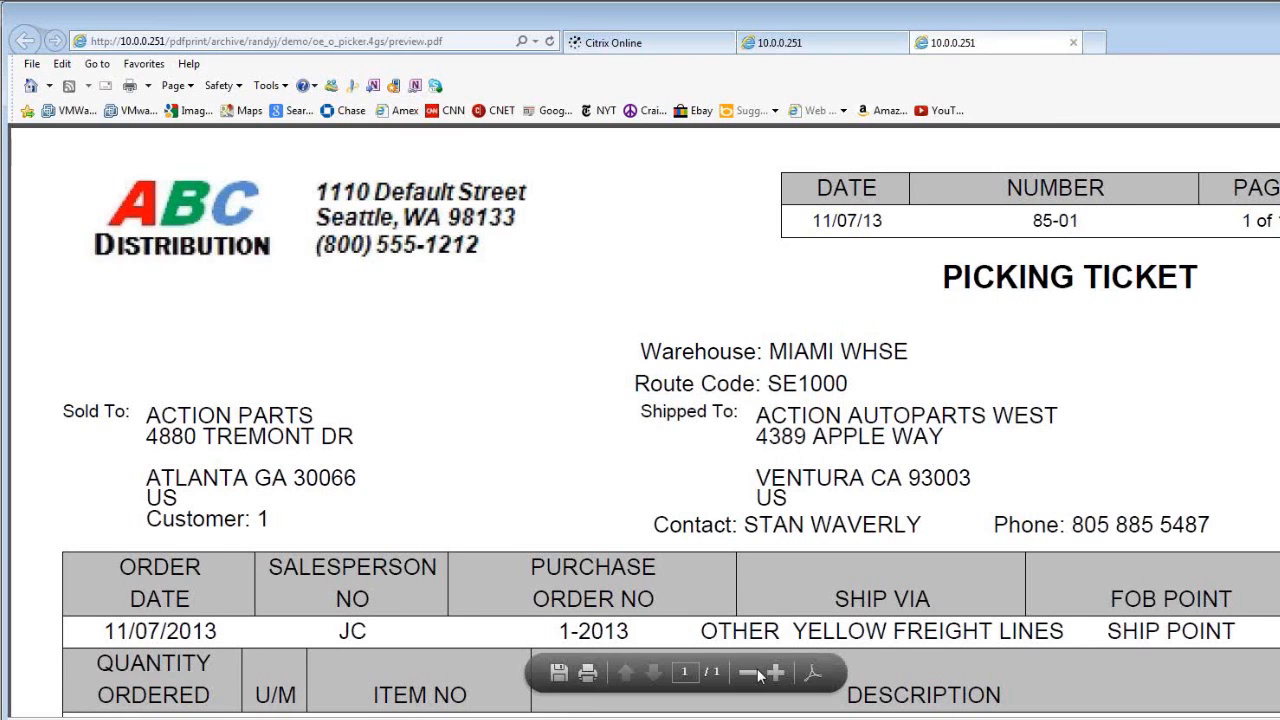
- Review the picking ticket through its shipping notes and close it together with the older production pick list
left_click(748, 673)
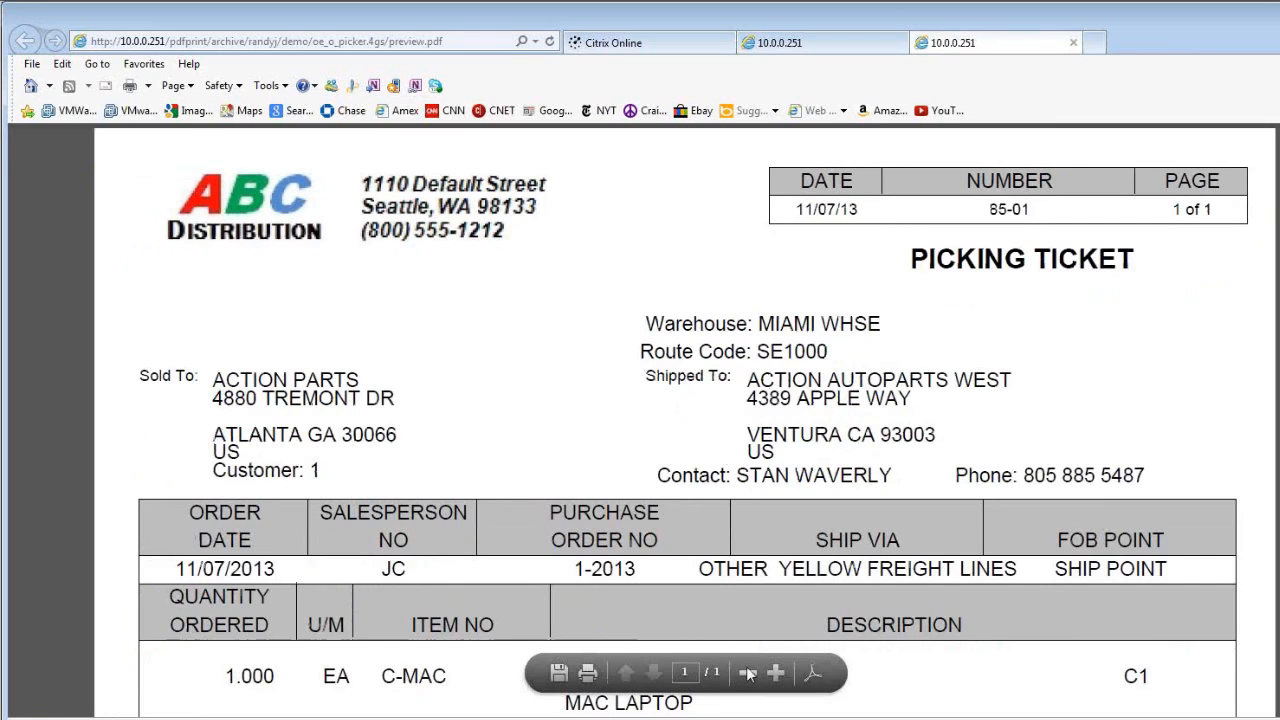
left_click(748, 673)
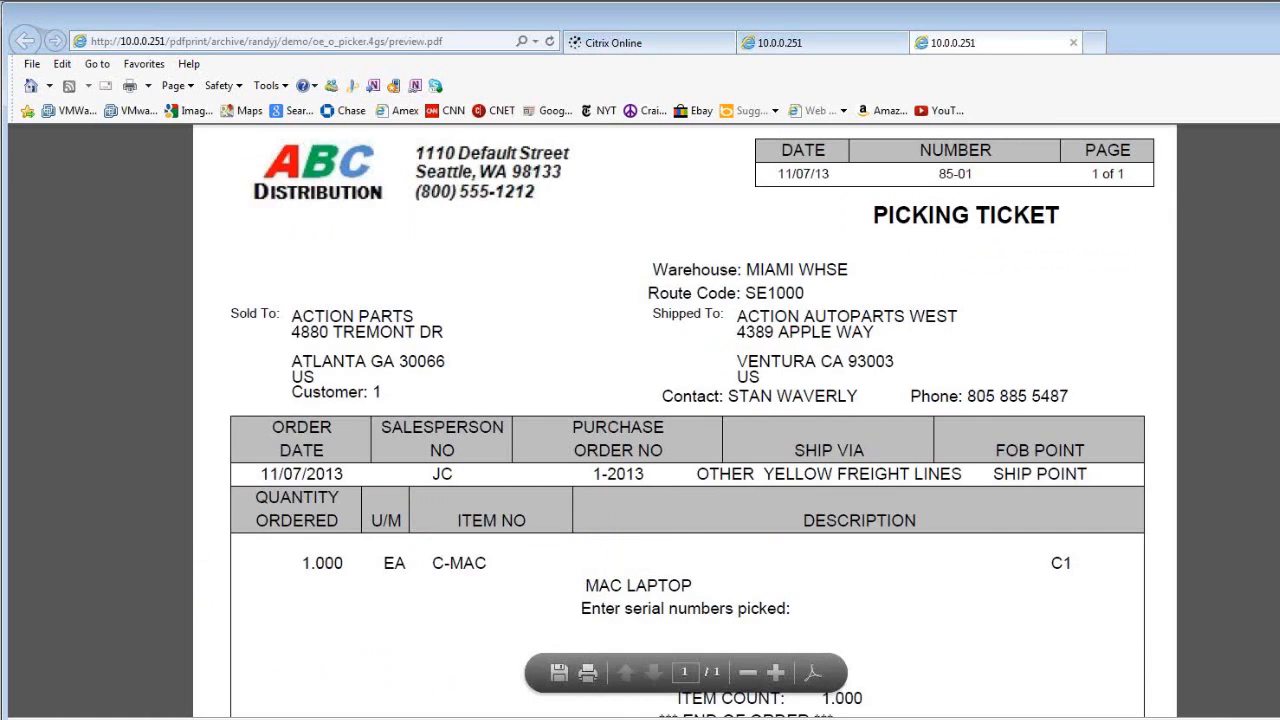
scroll(685, 420, "down", 3)
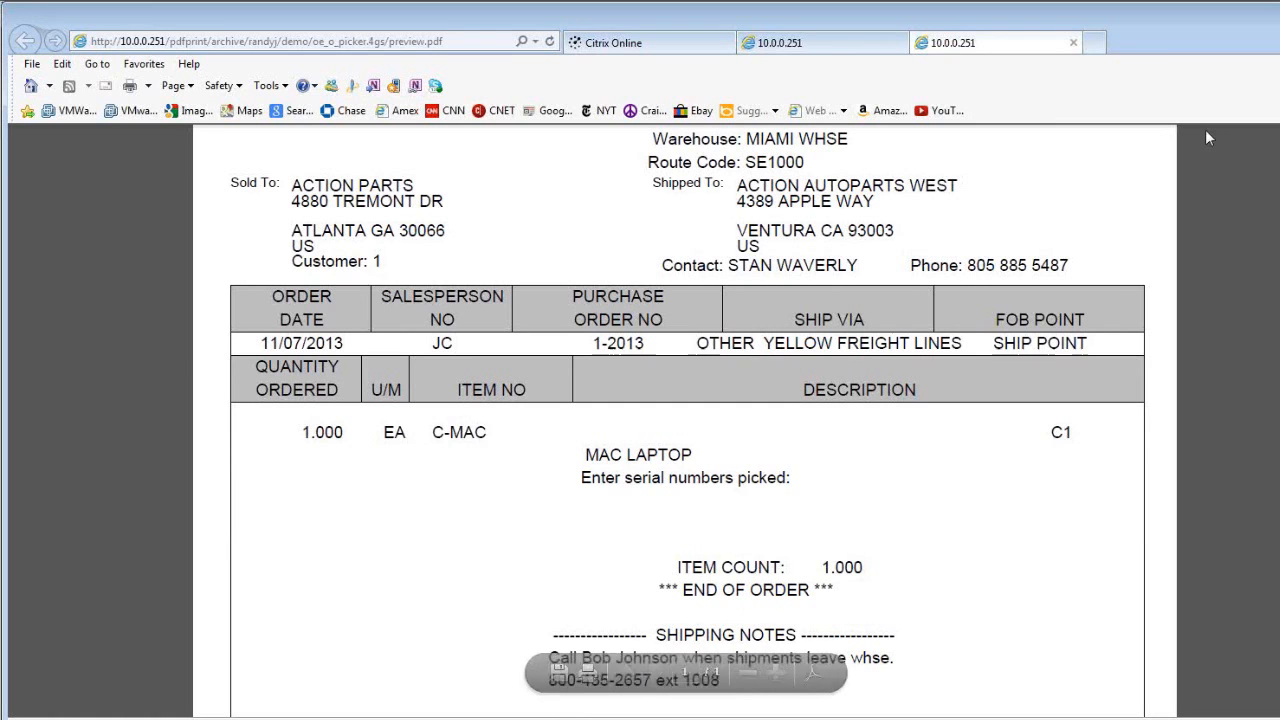
left_click(1073, 46)
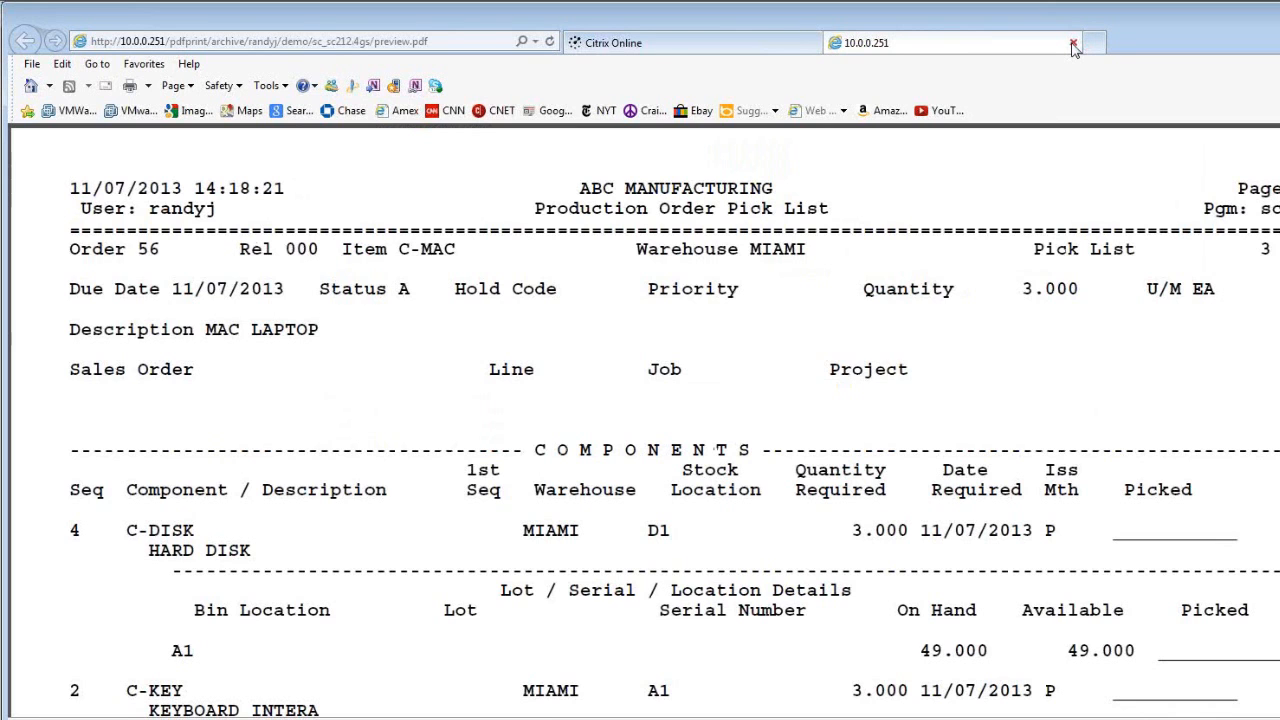
left_click(1073, 44)
left_click(1073, 44)
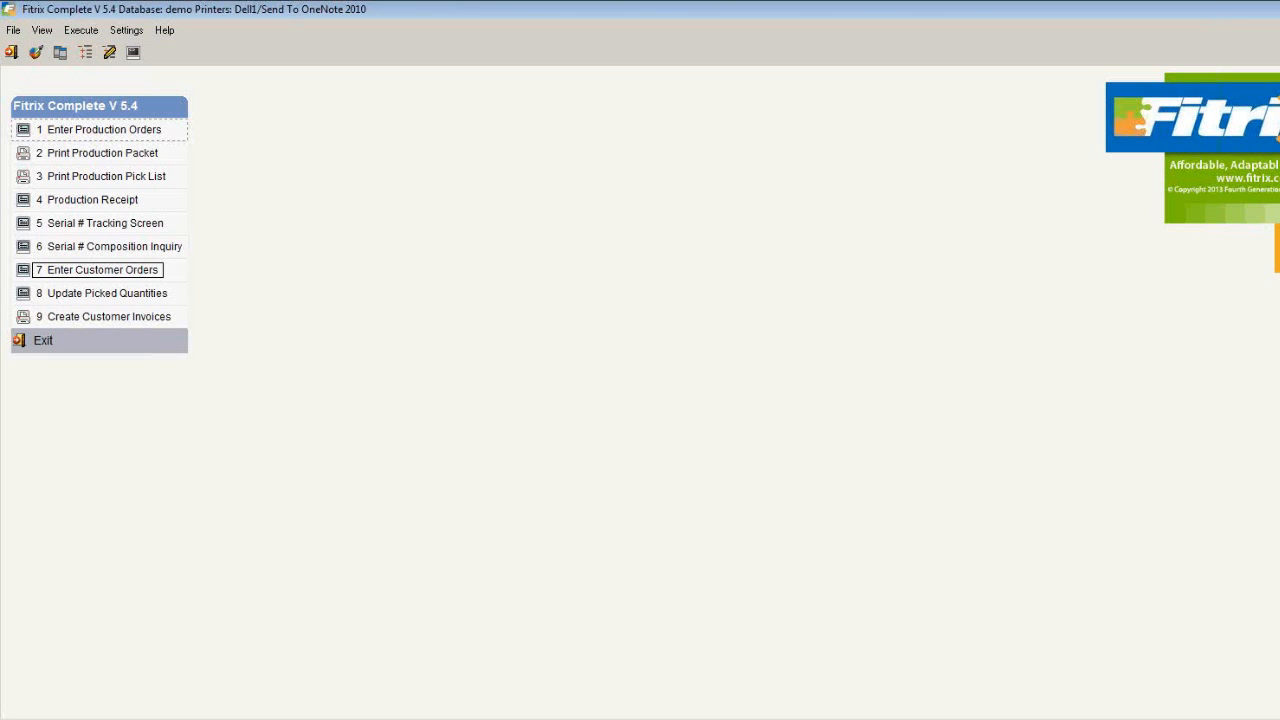
- Add a picked-quantities update for the new Action Parts sales order and mark all its items picked with Y
left_click(76, 297)
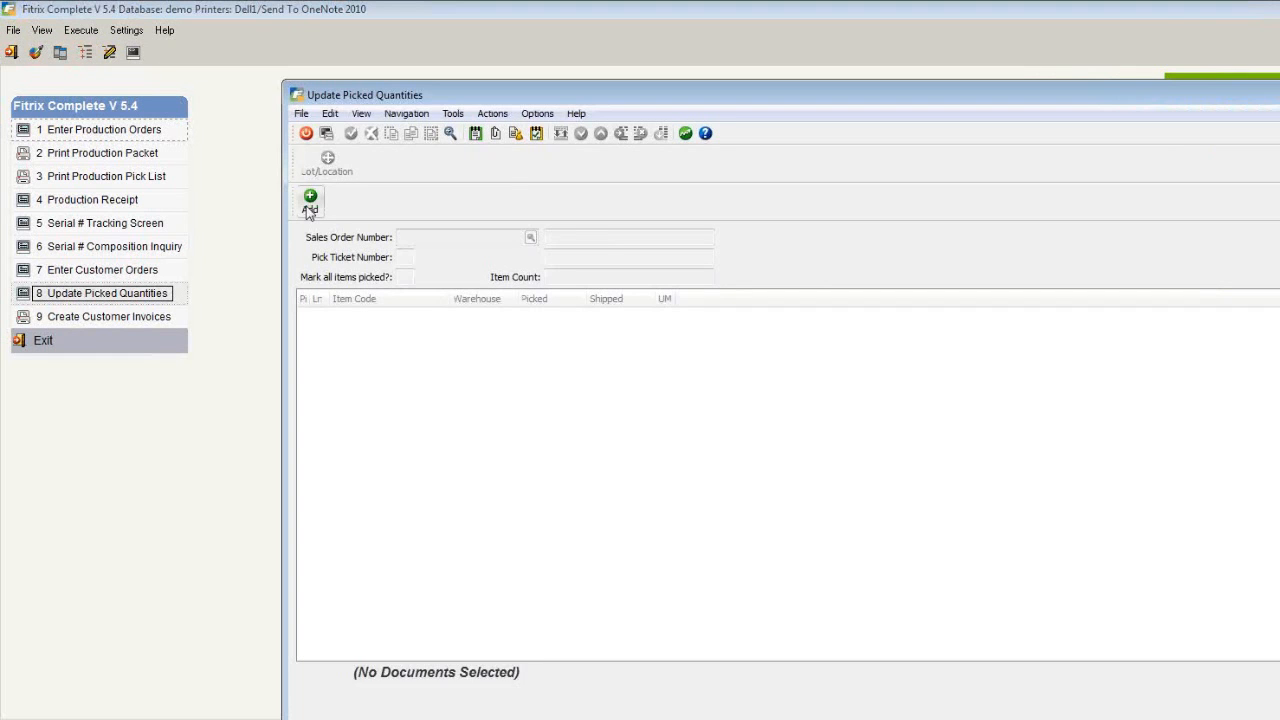
left_click(309, 206)
type("85")
key("Tab")
type("Y")
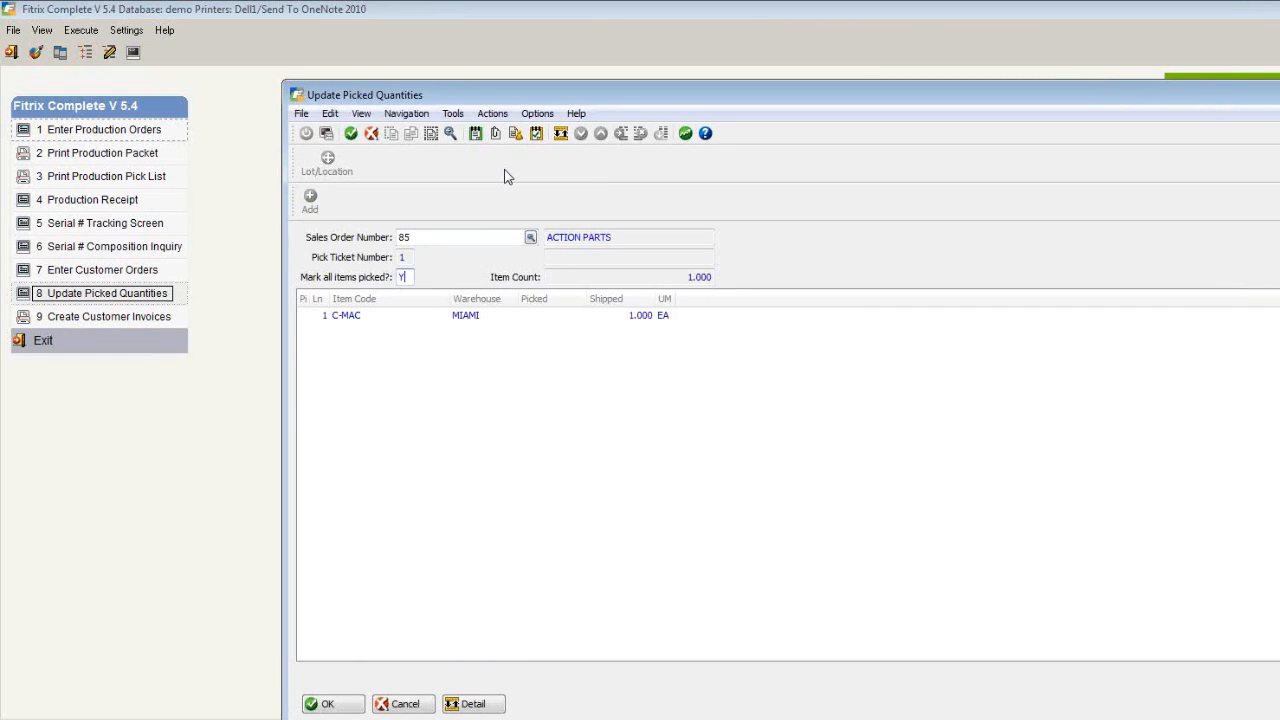
key("Return")
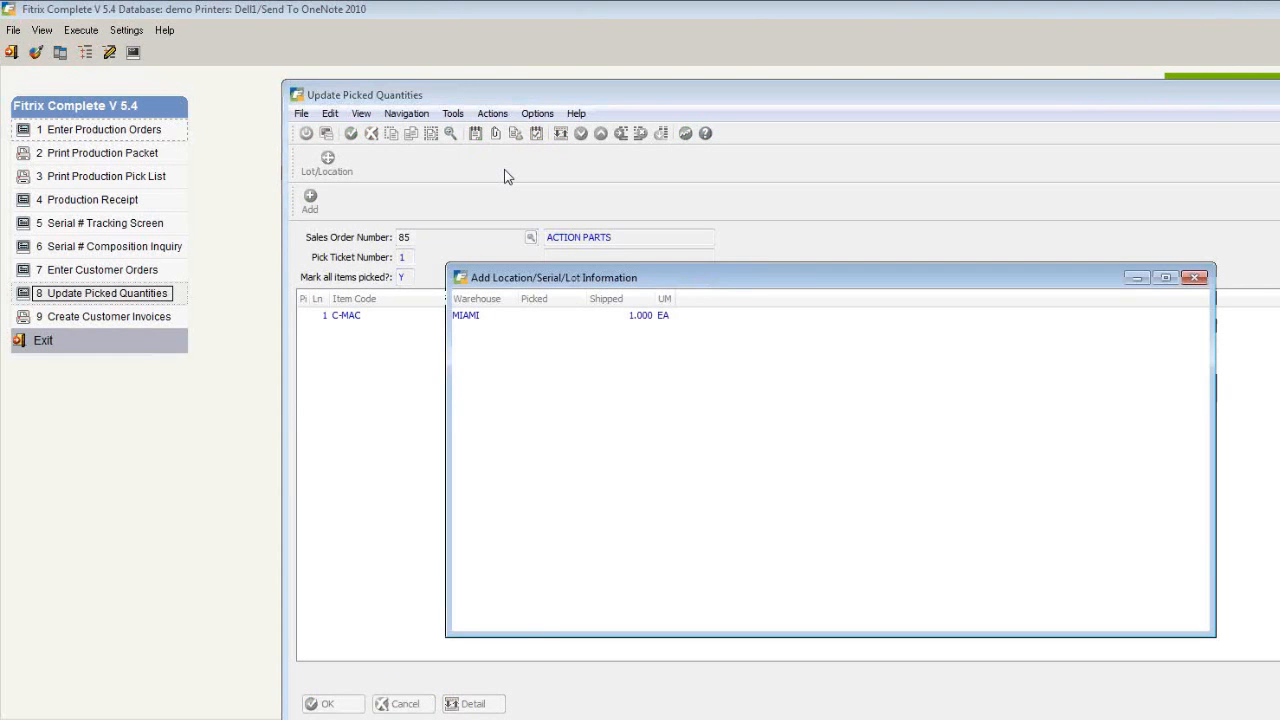
- Assign quantity 1 of serial number ABC4850 to the picked C-MAC line and save the pick update
left_click_drag(725, 278, 620, 185)
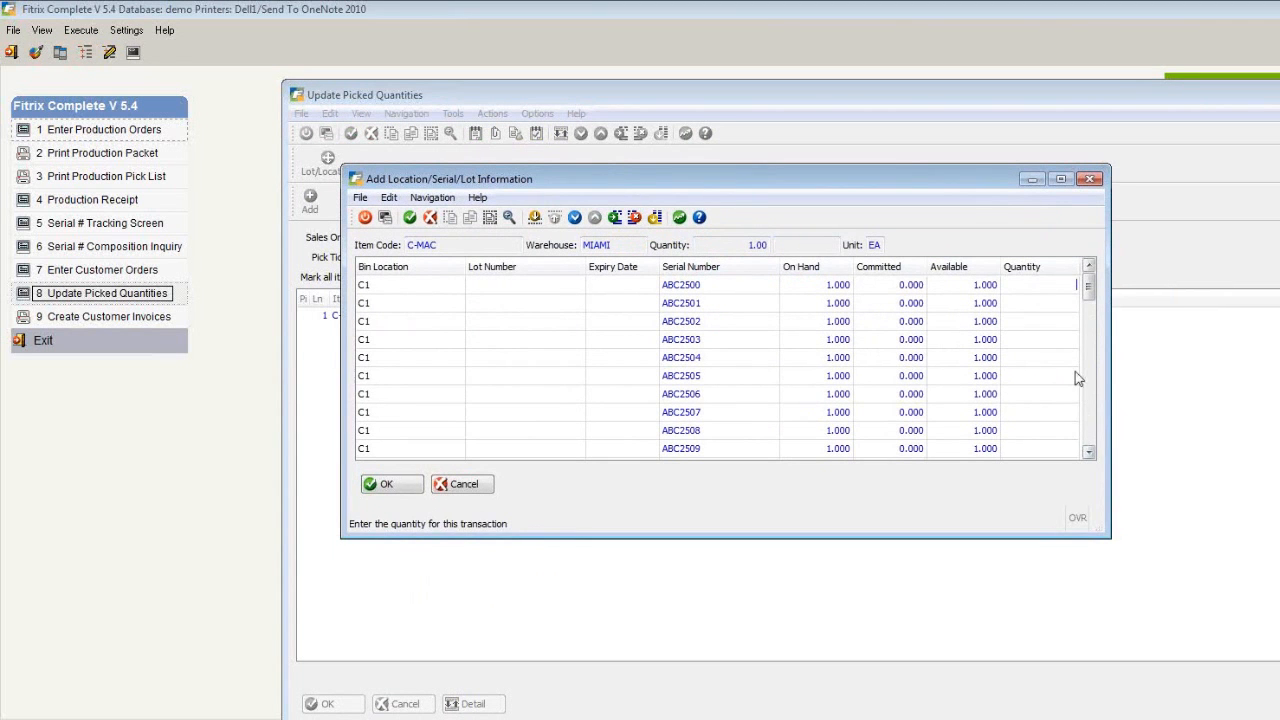
left_click_drag(1089, 299, 1114, 449)
left_click(1024, 448)
type("1")
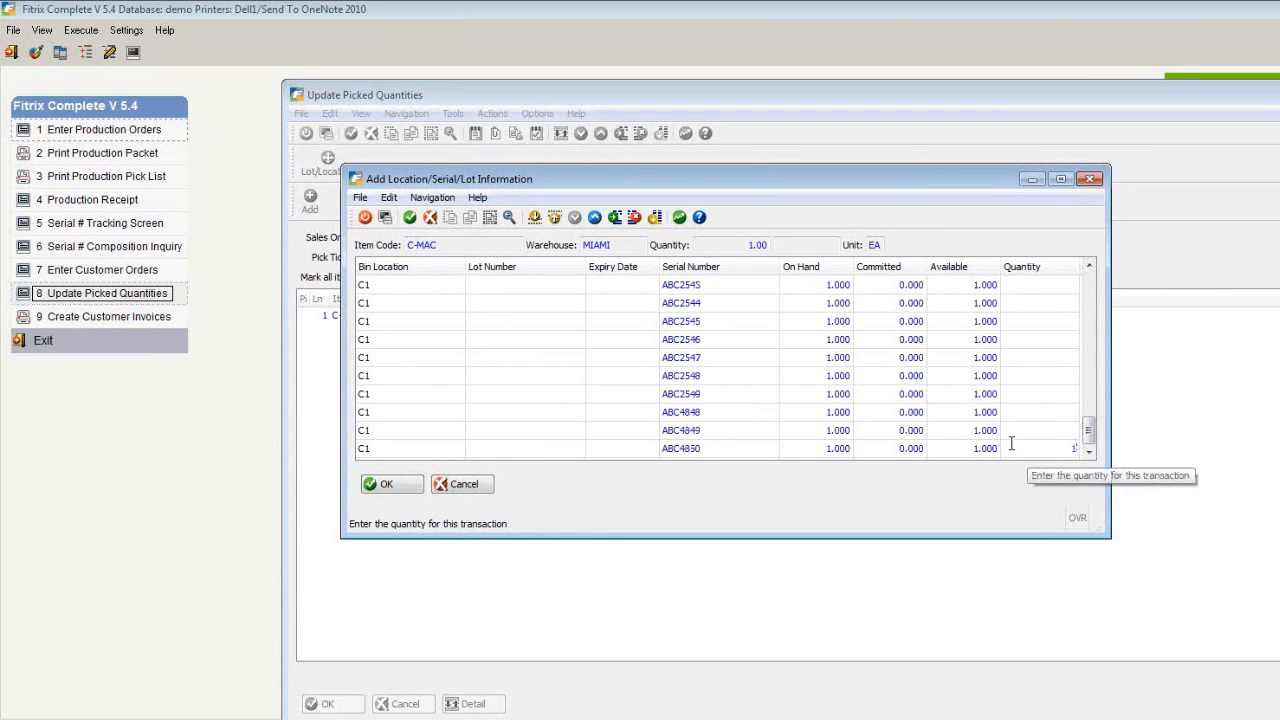
key("Return")
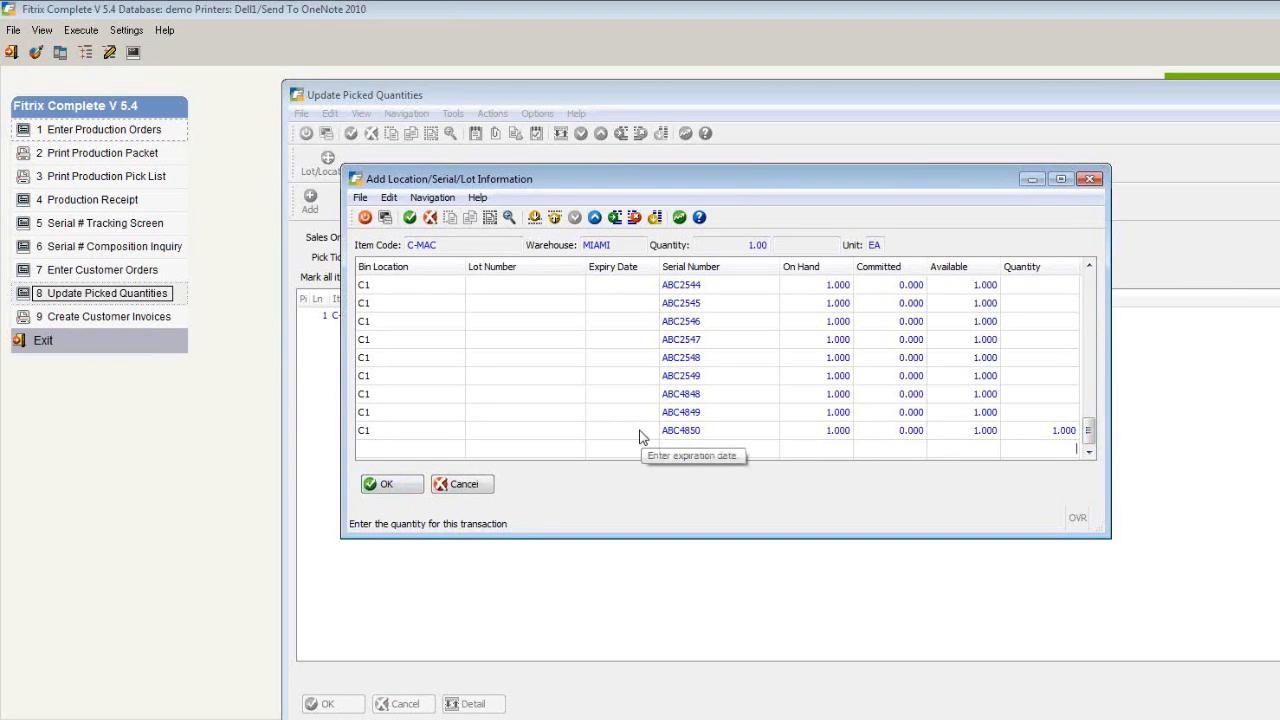
left_click(387, 486)
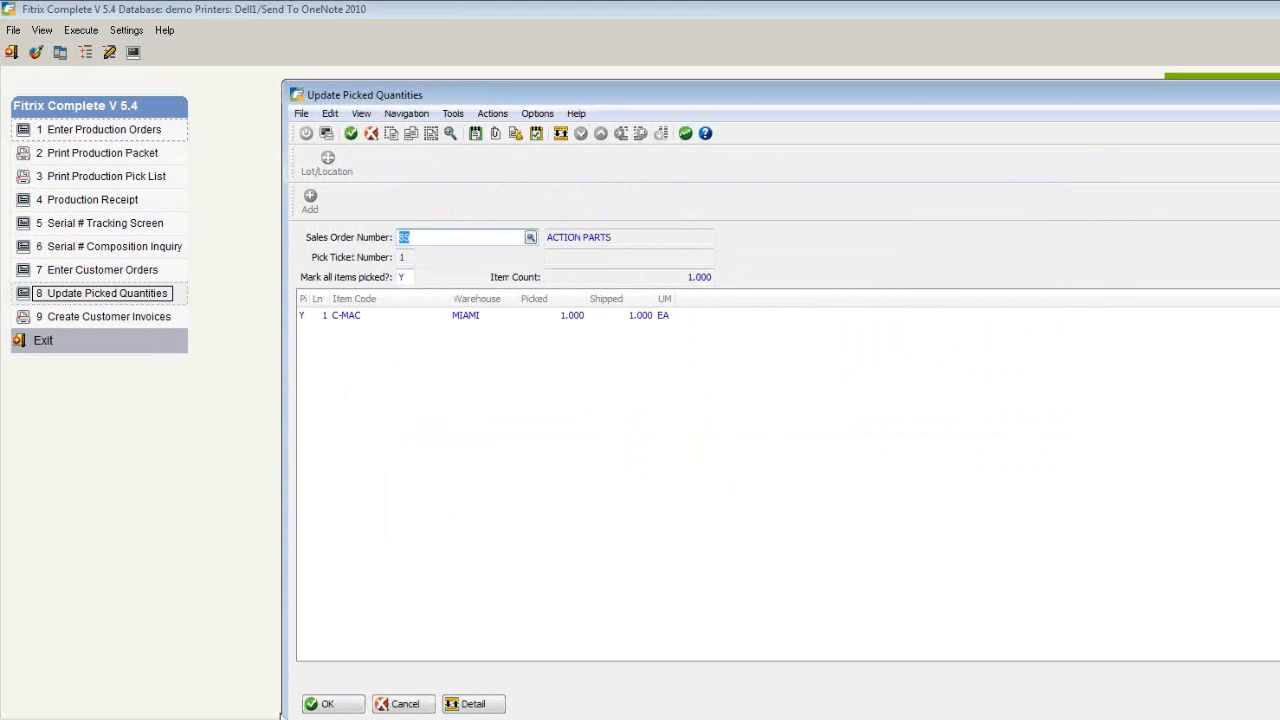
left_click(353, 707)
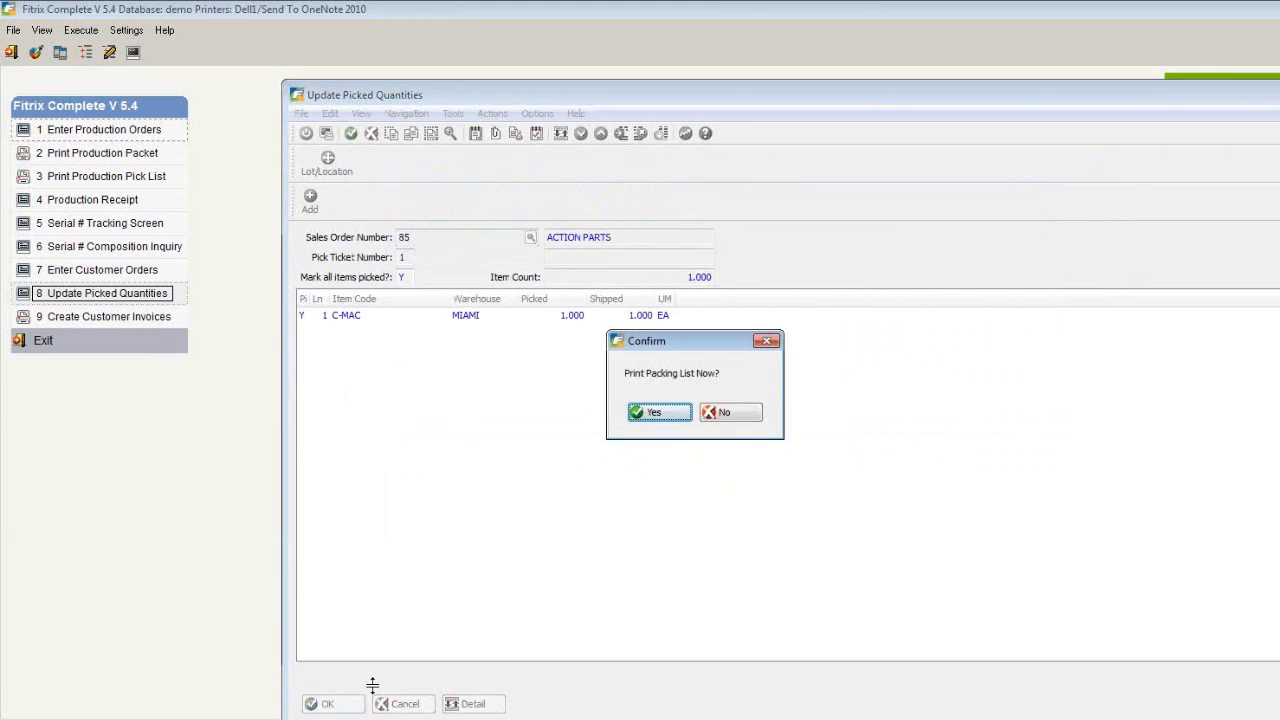
- Print the order's packing list to the PDF viewer
left_click(658, 413)
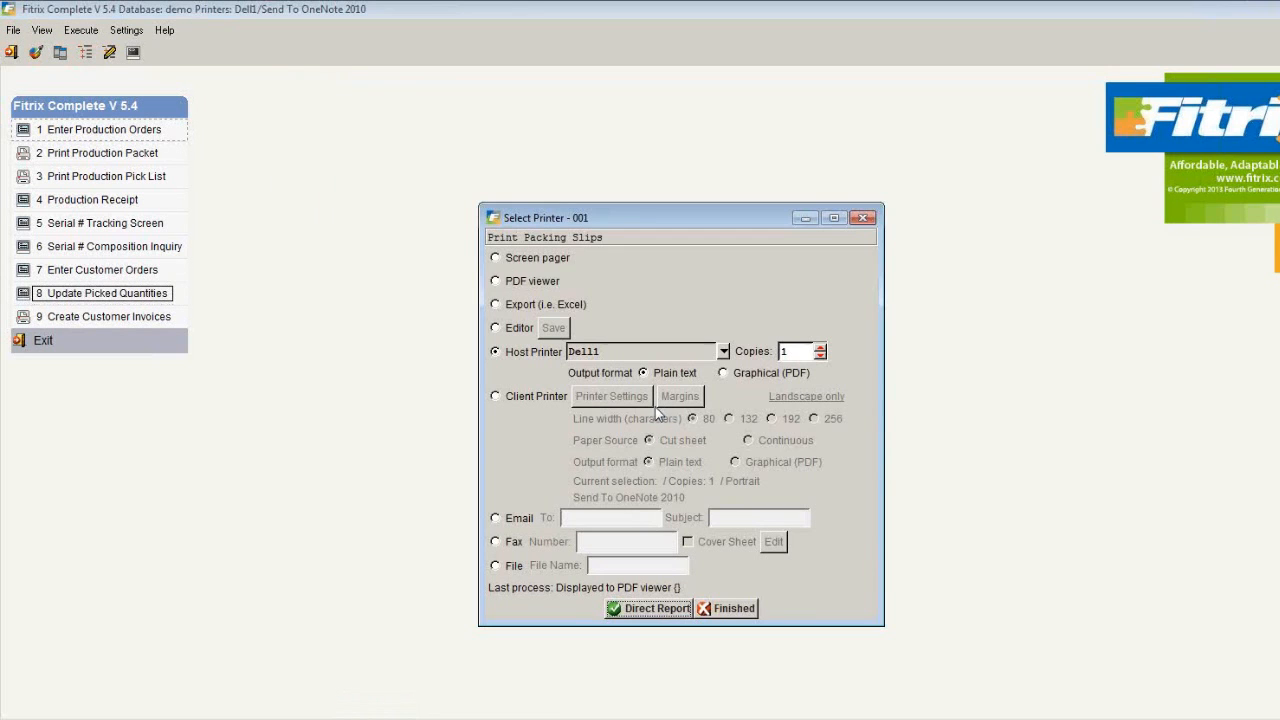
left_click(514, 287)
left_click(636, 614)
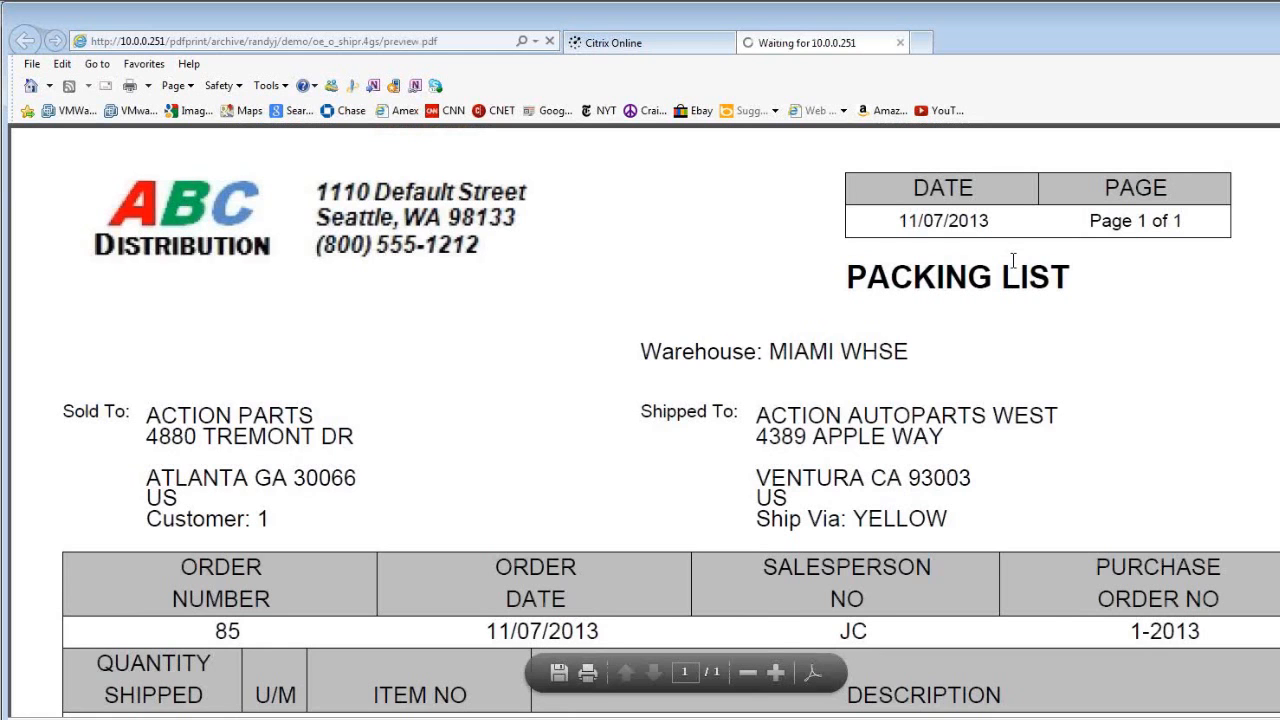
- Review the packing list's C-MAC line and serial number, and close the preview and the printer selection
left_click(747, 674)
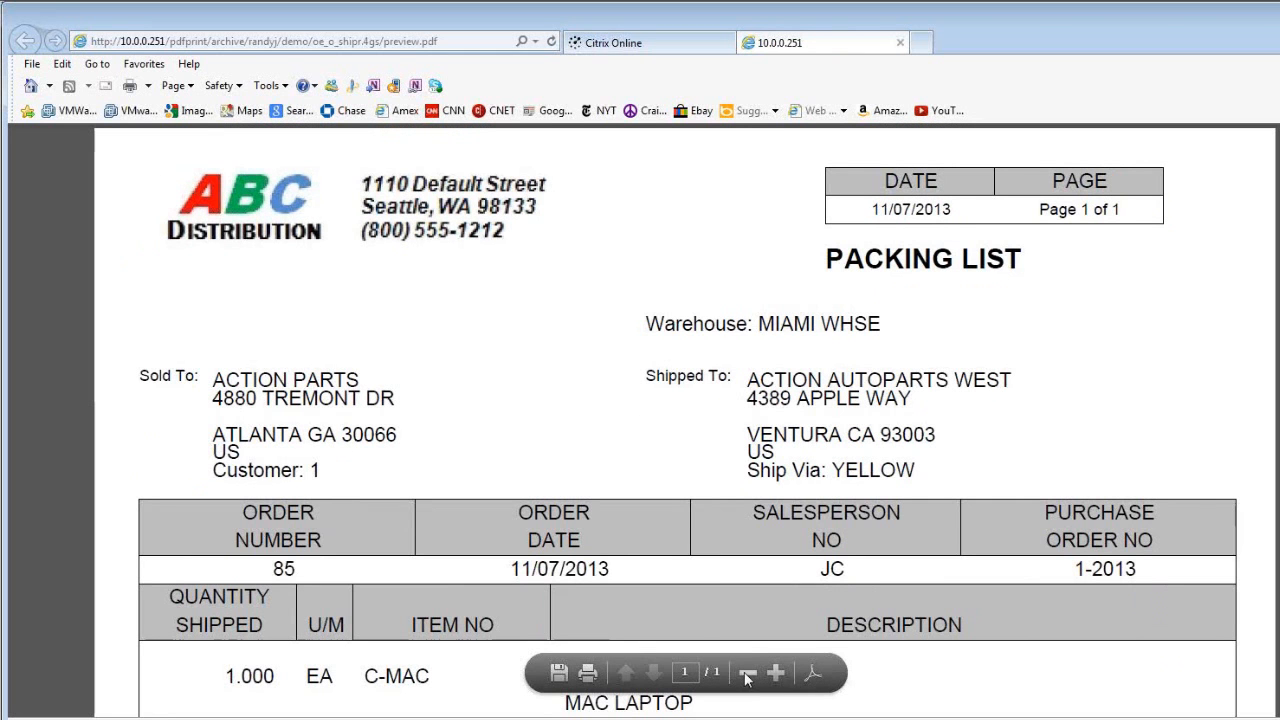
left_click(747, 674)
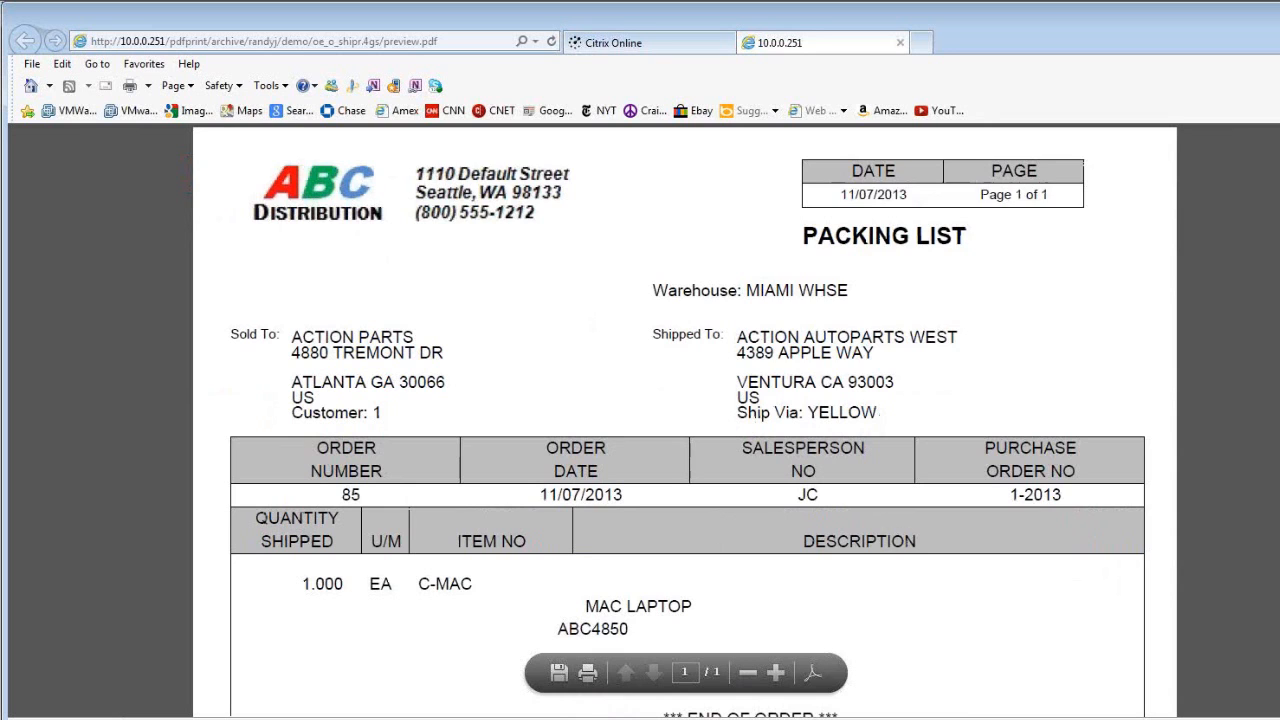
scroll(685, 420, "down", 3)
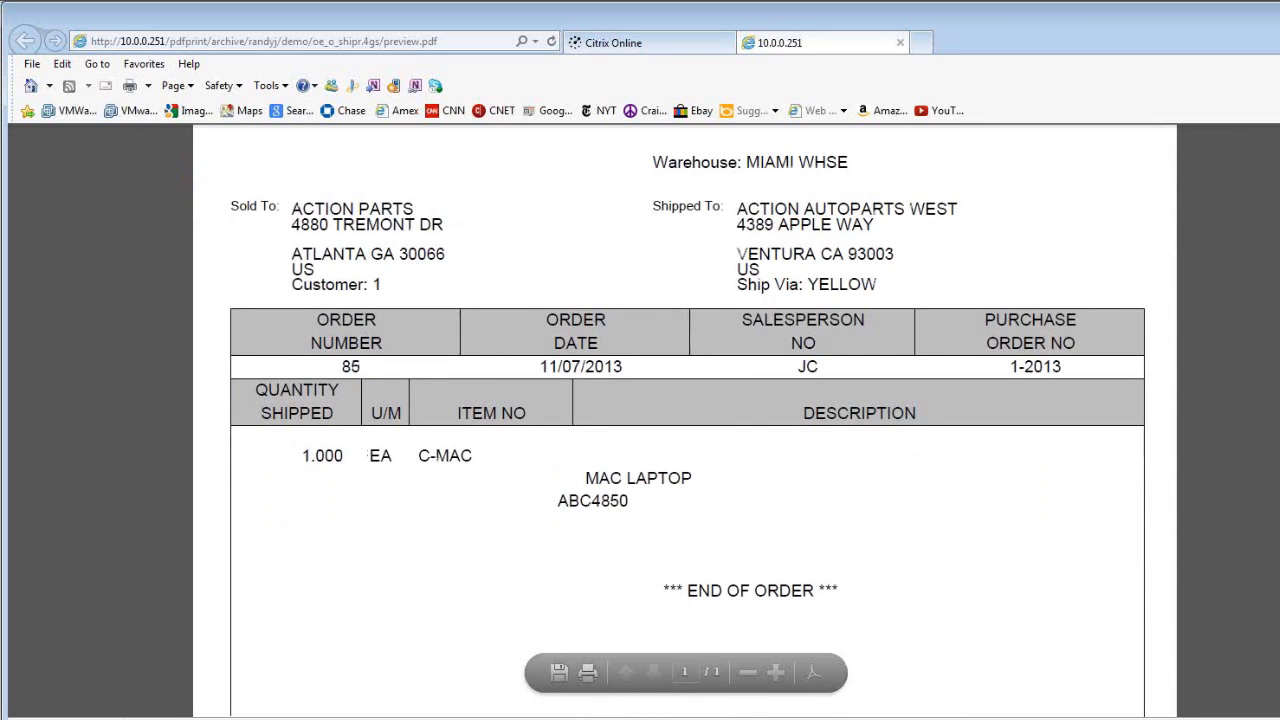
scroll(685, 420, "up", 3)
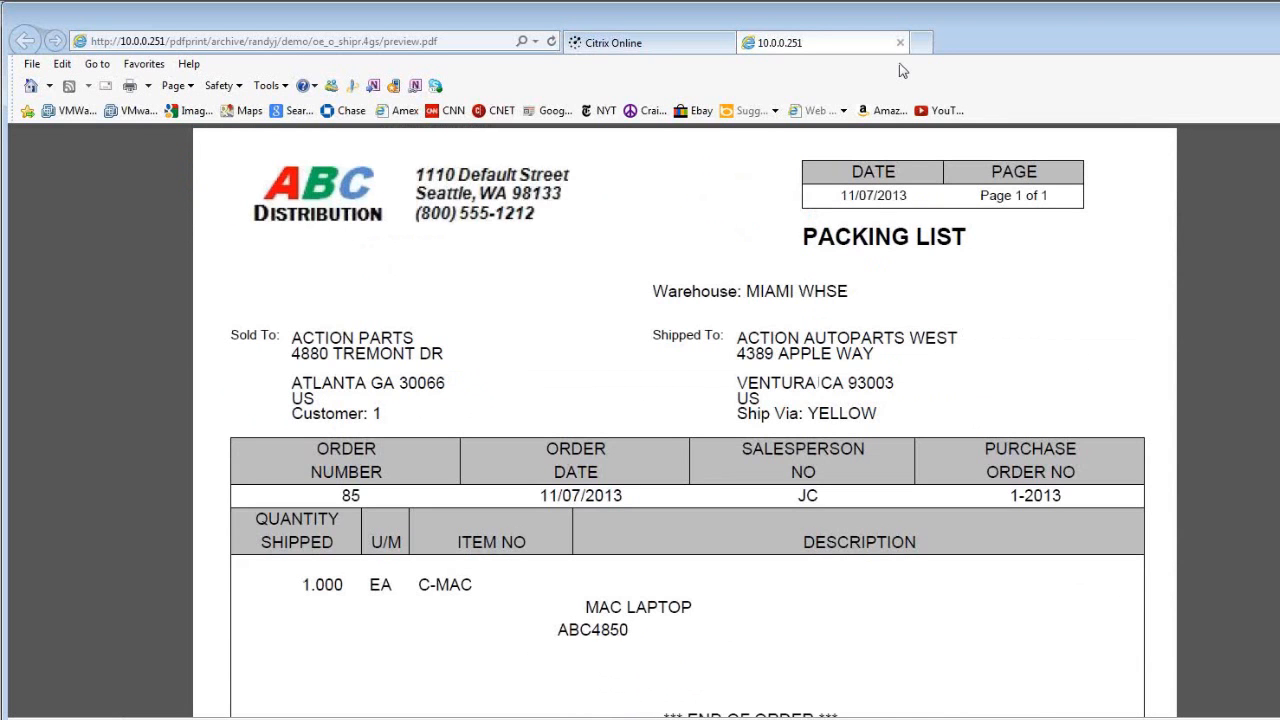
left_click(900, 42)
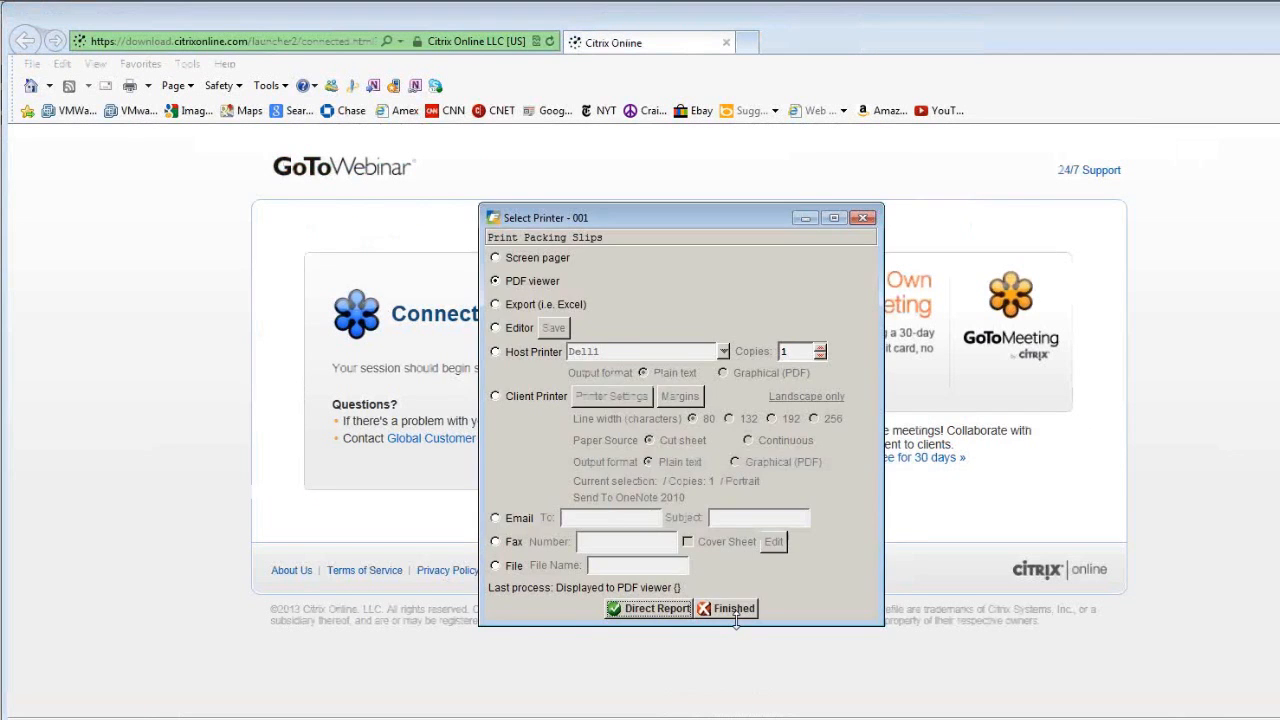
left_click(730, 609)
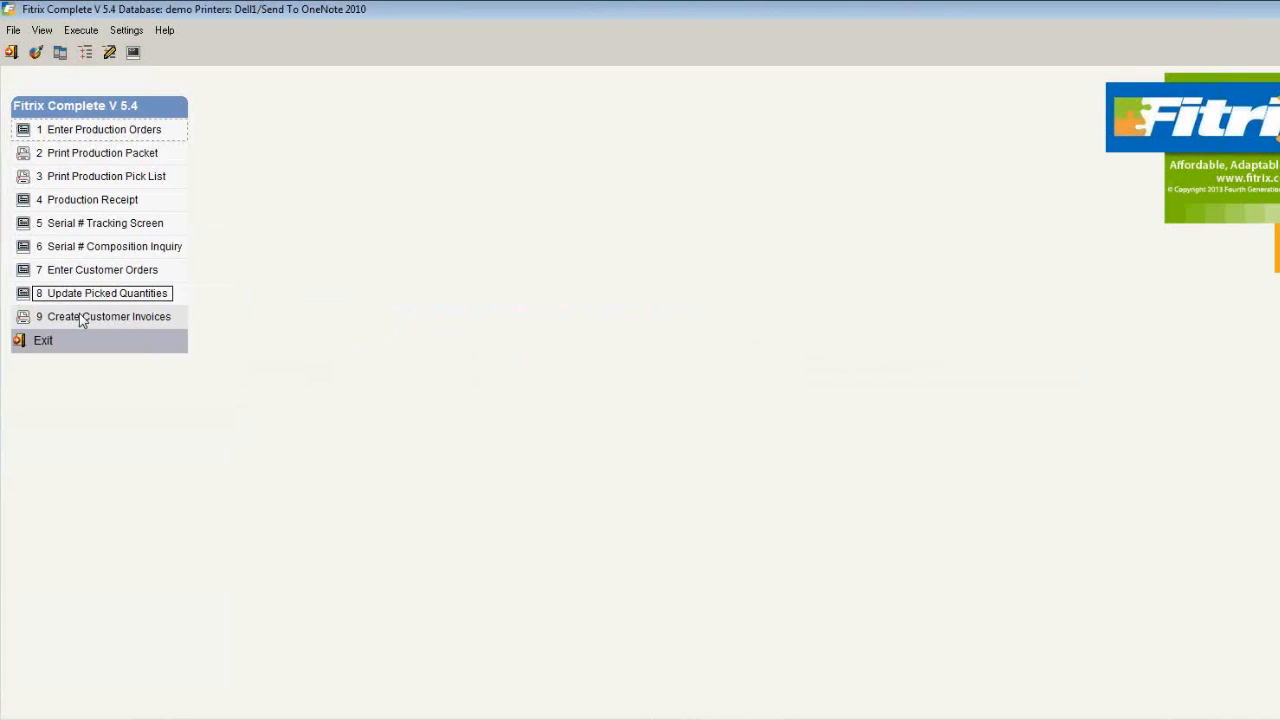
- Create the automatic customer invoices with the listing sent to the screen pager, and close the listing and printer selection
left_click(90, 318)
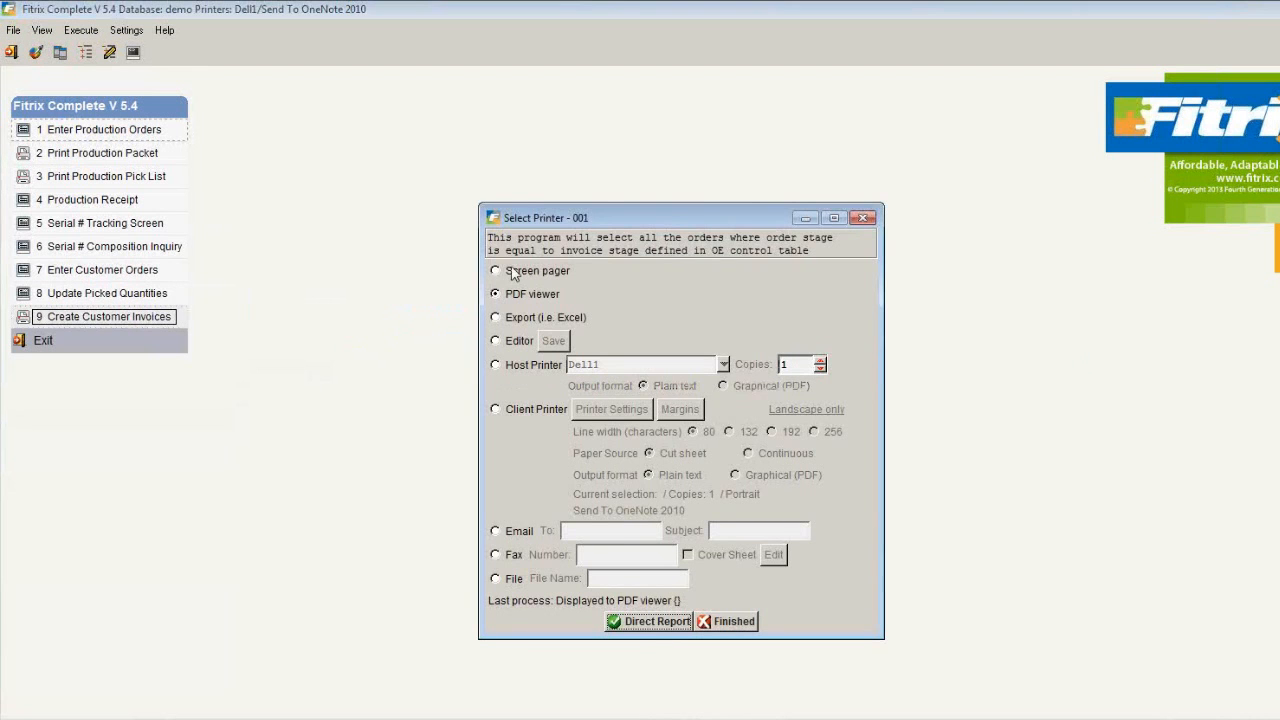
left_click(655, 622)
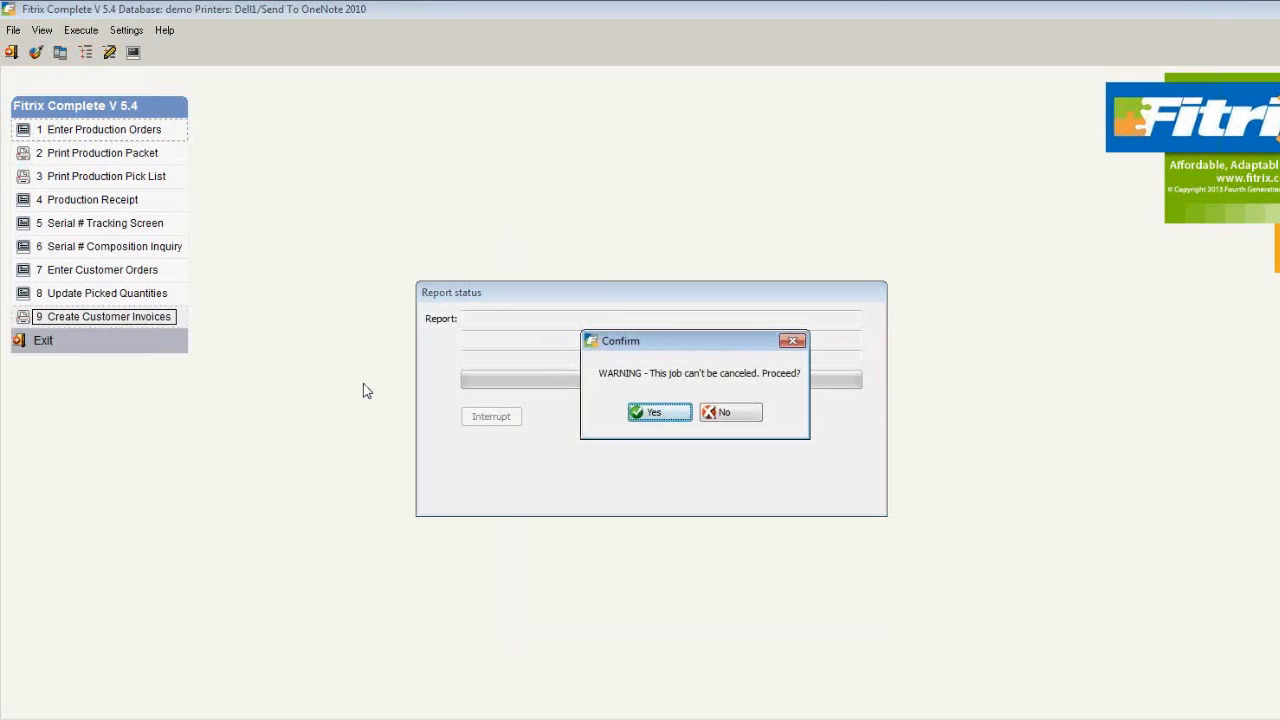
left_click(659, 415)
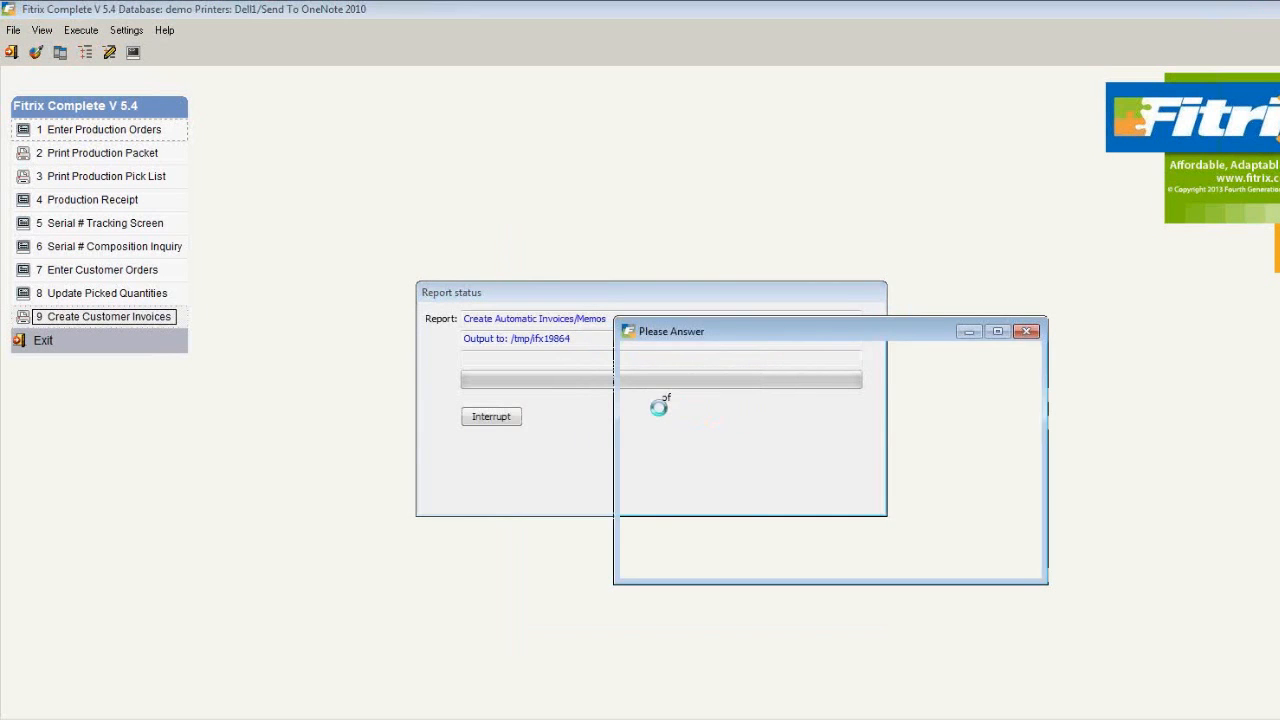
left_click(652, 531)
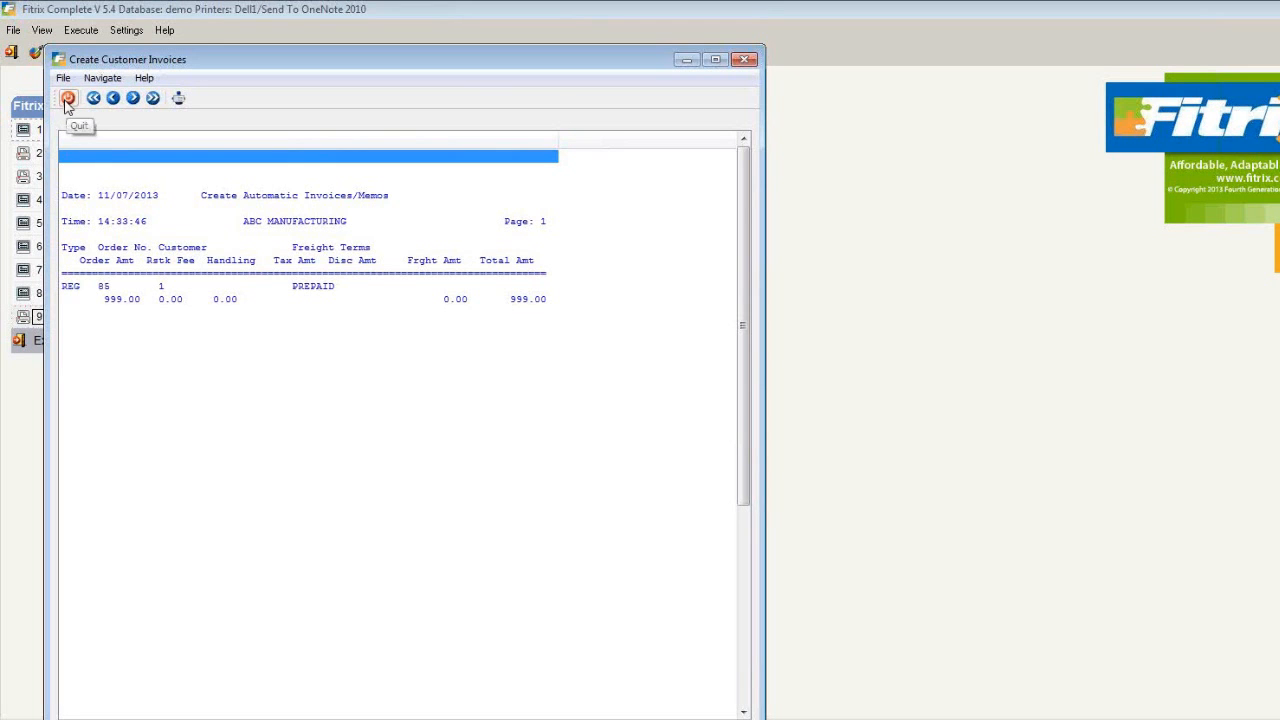
left_click(68, 102)
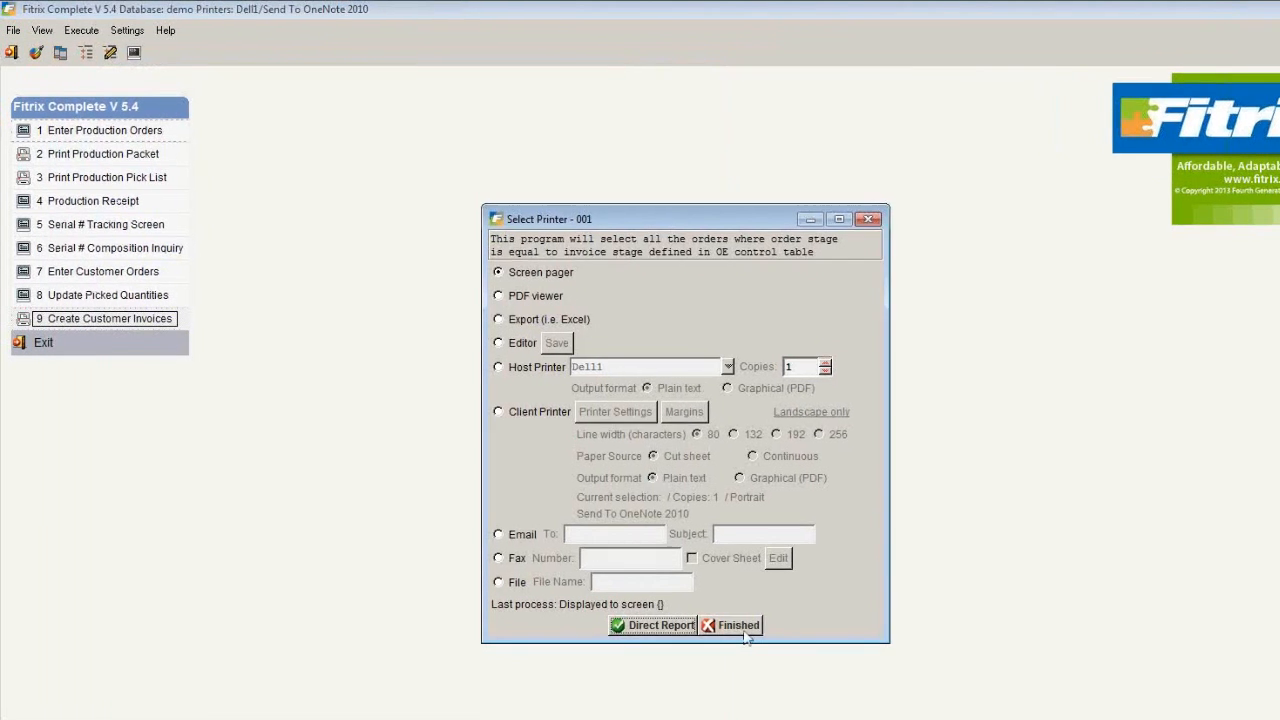
left_click(740, 629)
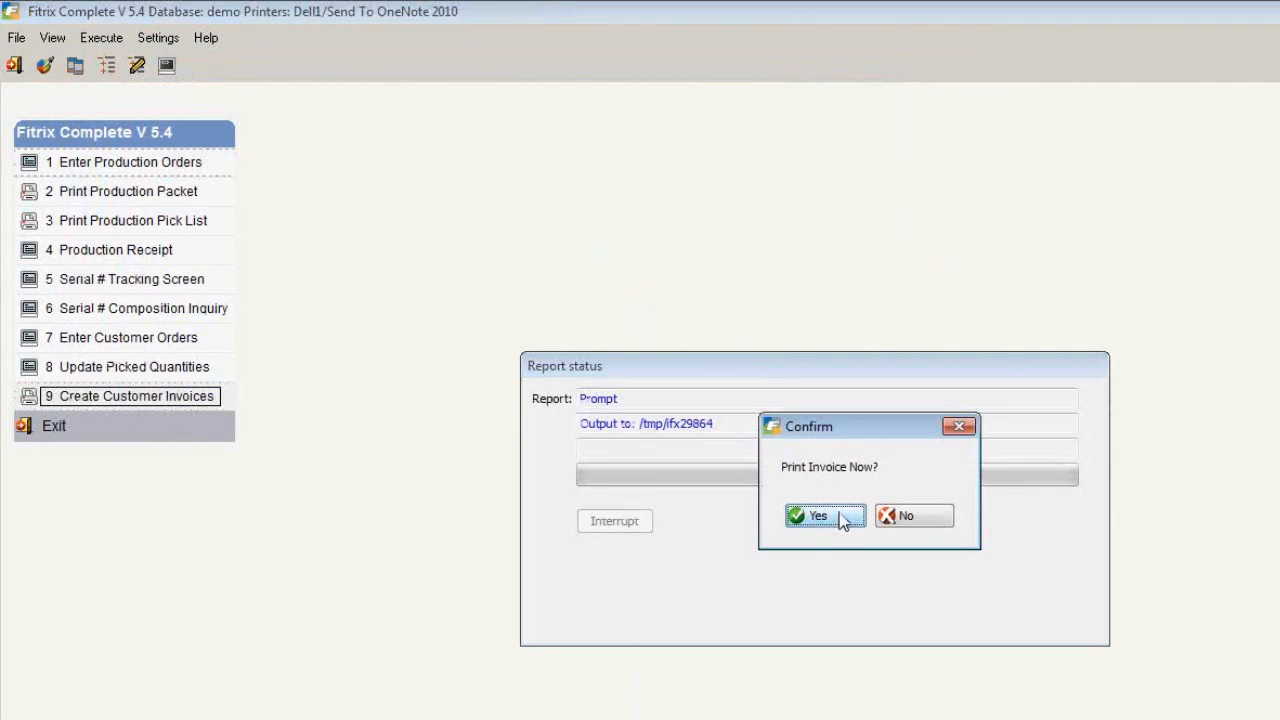
- Print the new invoice to the PDF viewer with Flex Direct turned off and the beginning invoice number left blank
left_click(841, 517)
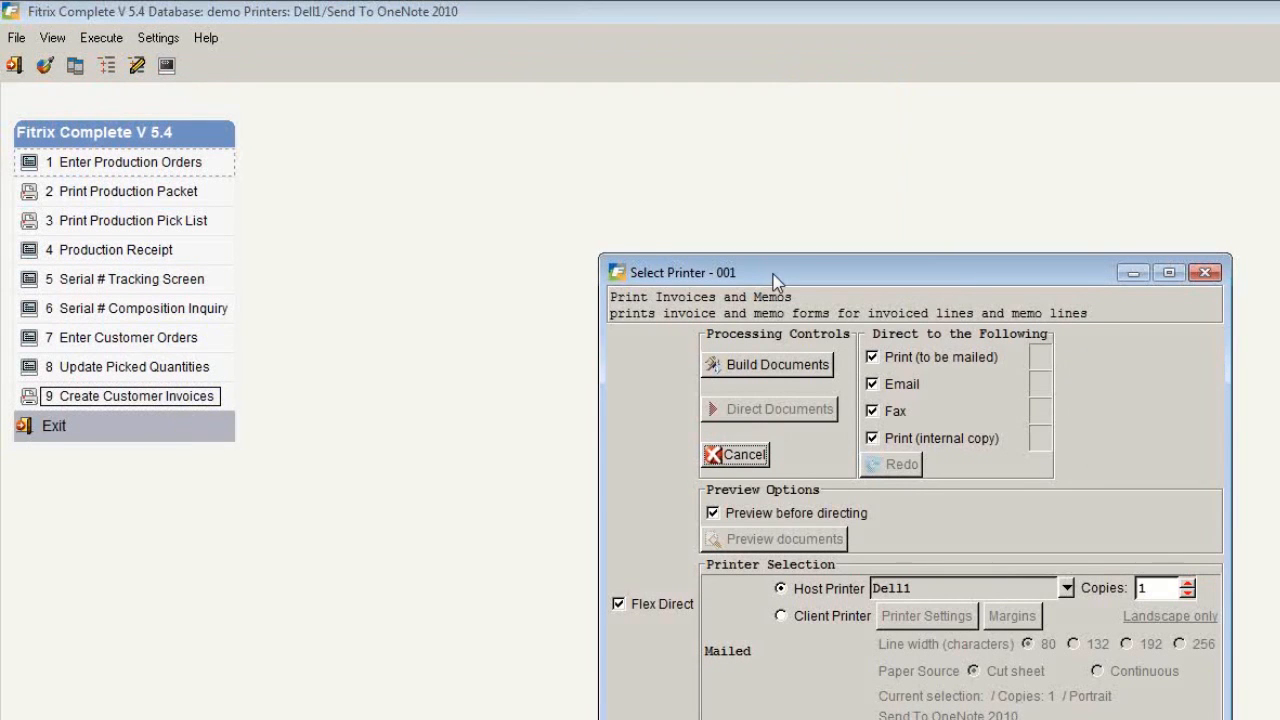
left_click_drag(772, 277, 647, 176)
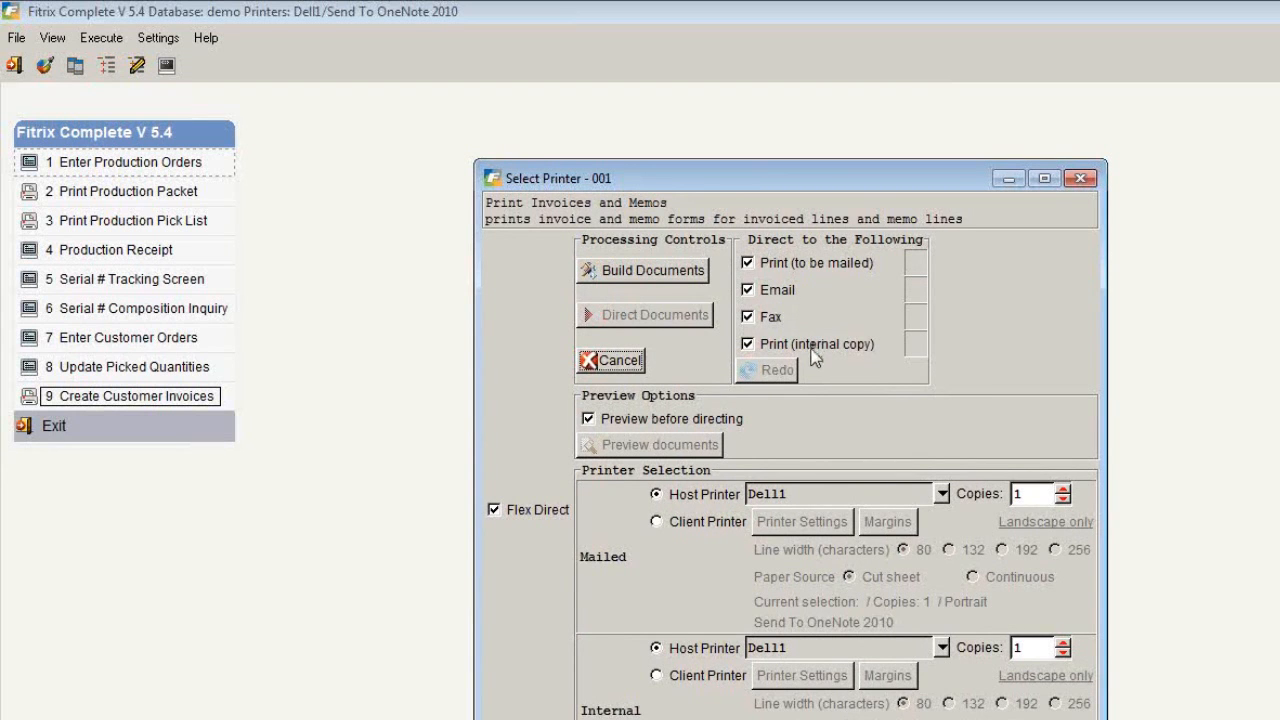
left_click(493, 510)
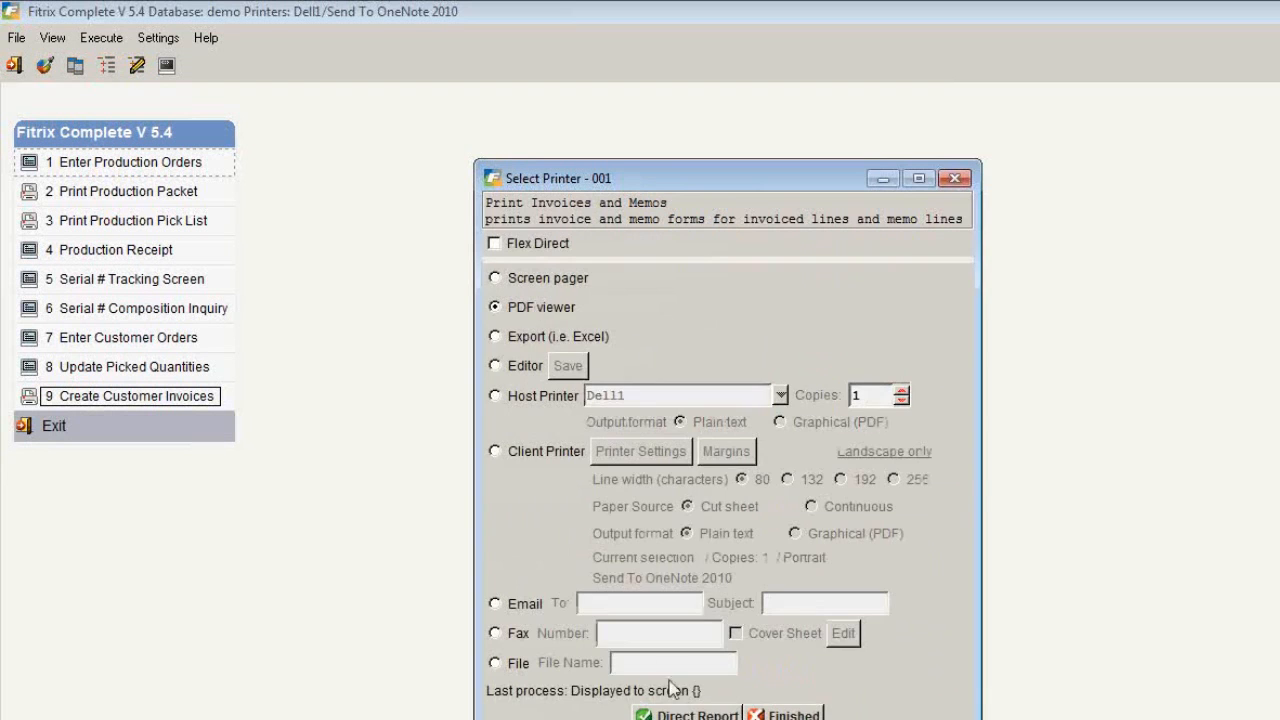
left_click(697, 714)
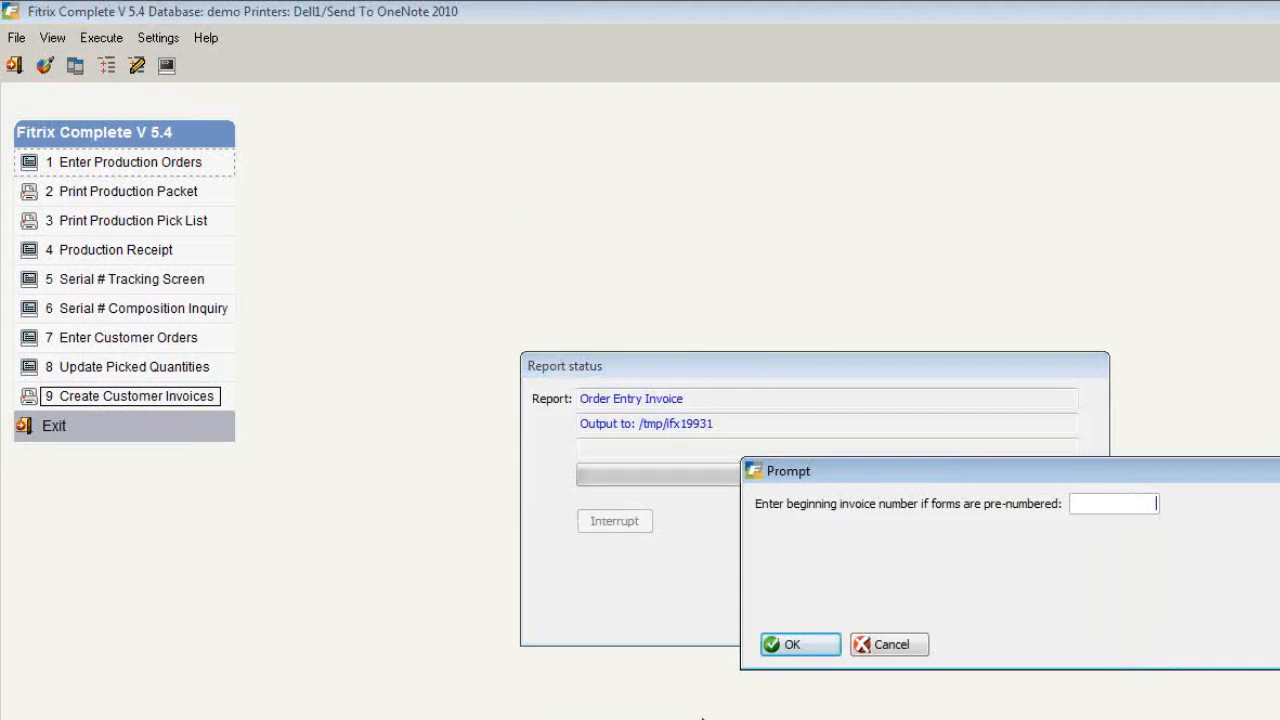
left_click(818, 646)
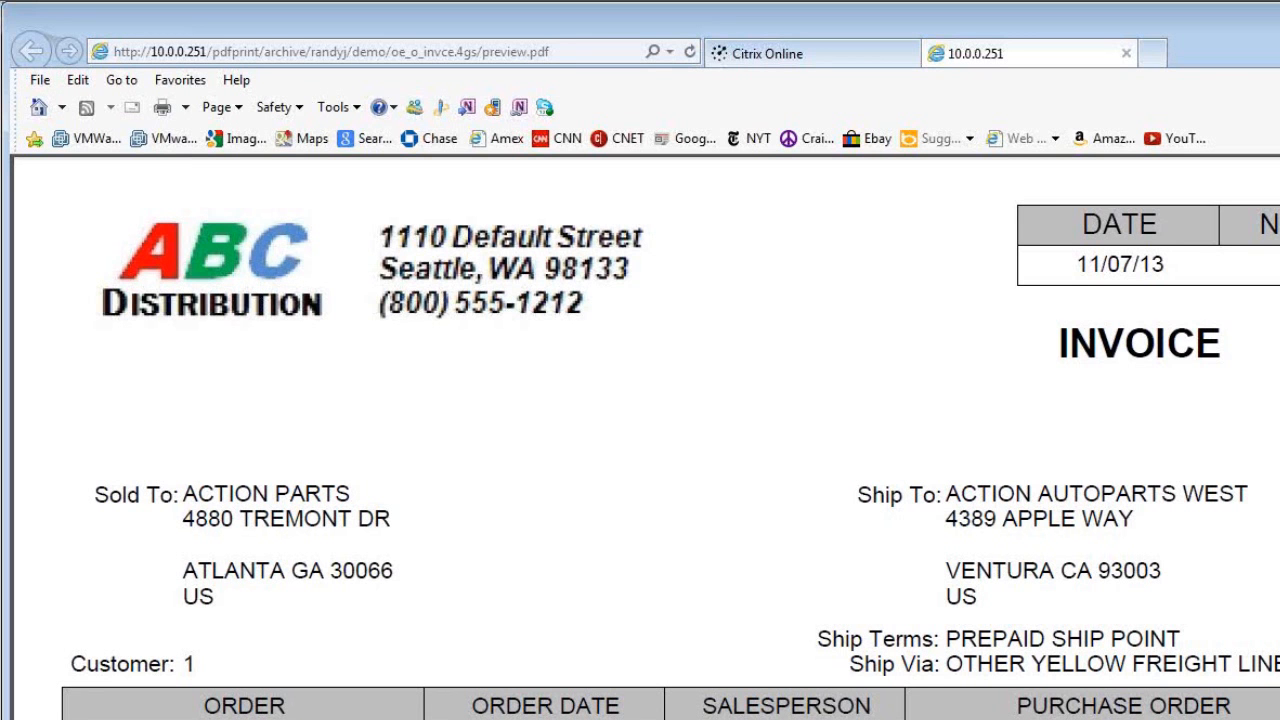
- Examine the invoice preview's header, C-MAC line, serial number and prices
scroll(634, 712, "down", 3)
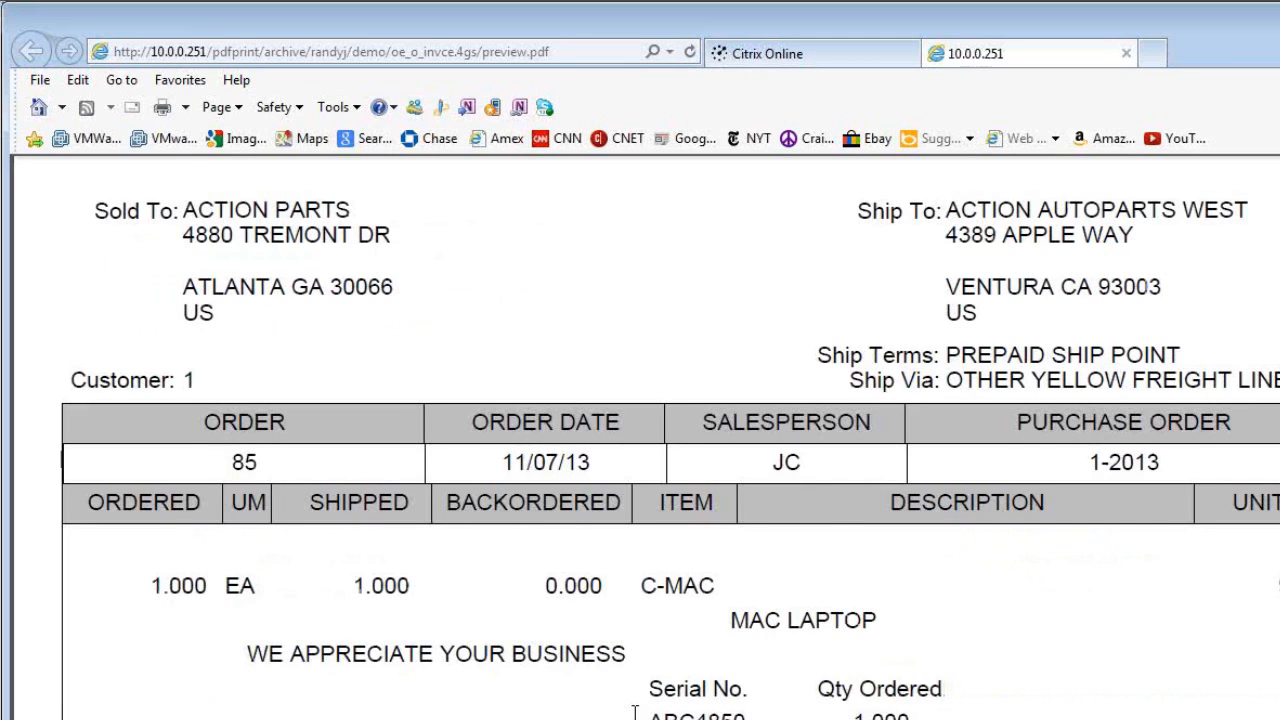
key("ctrl+minus")
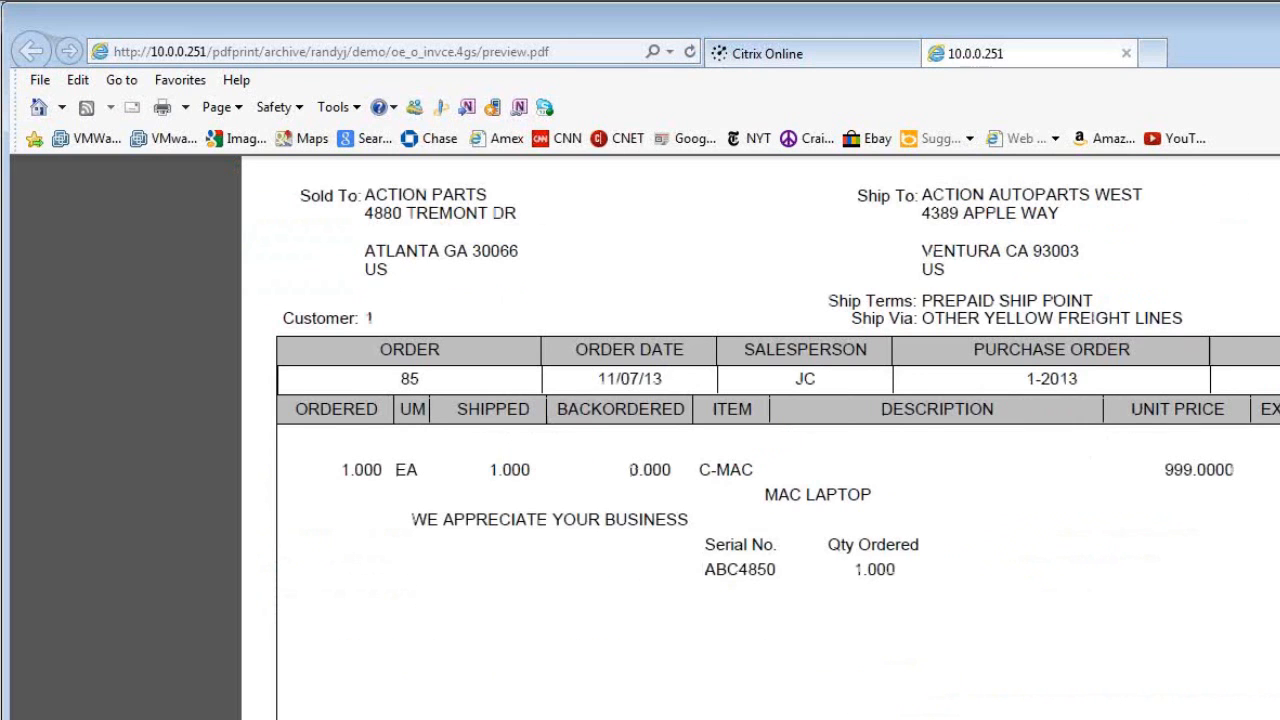
scroll(760, 440, "up", 2)
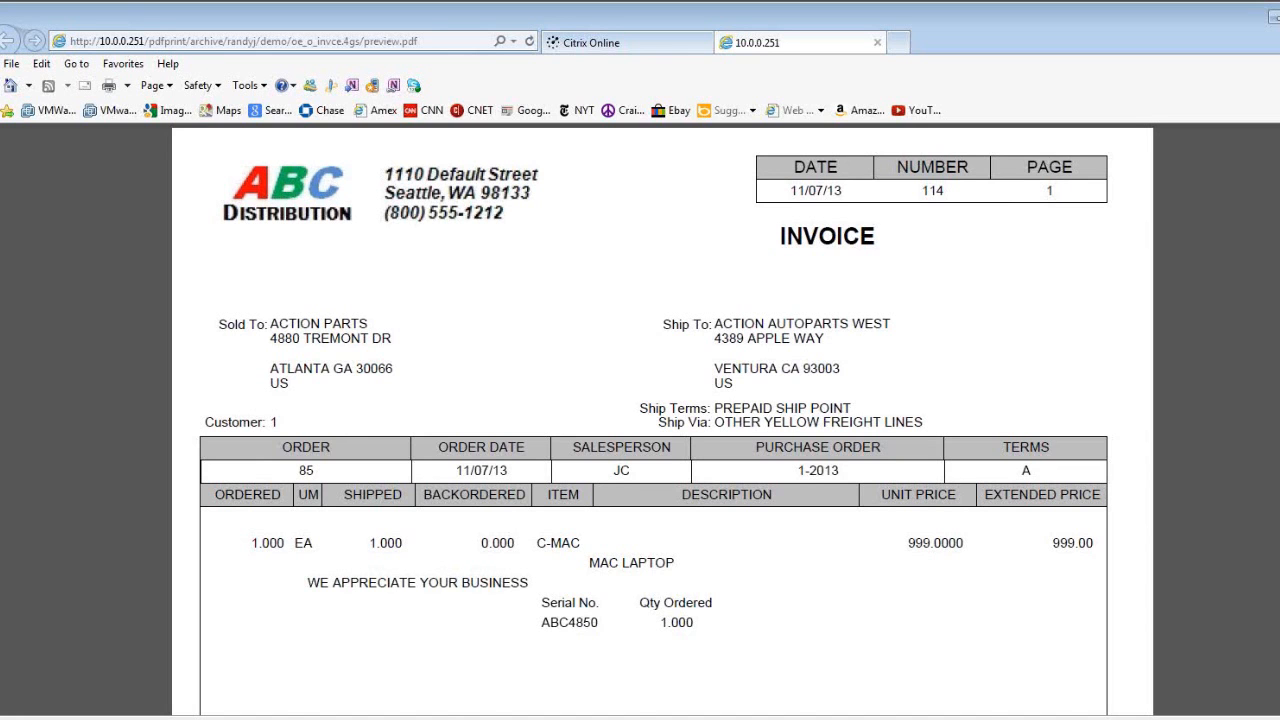
scroll(662, 420, "down", 1)
scroll(662, 420, "down", 7)
scroll(662, 420, "up", 4)
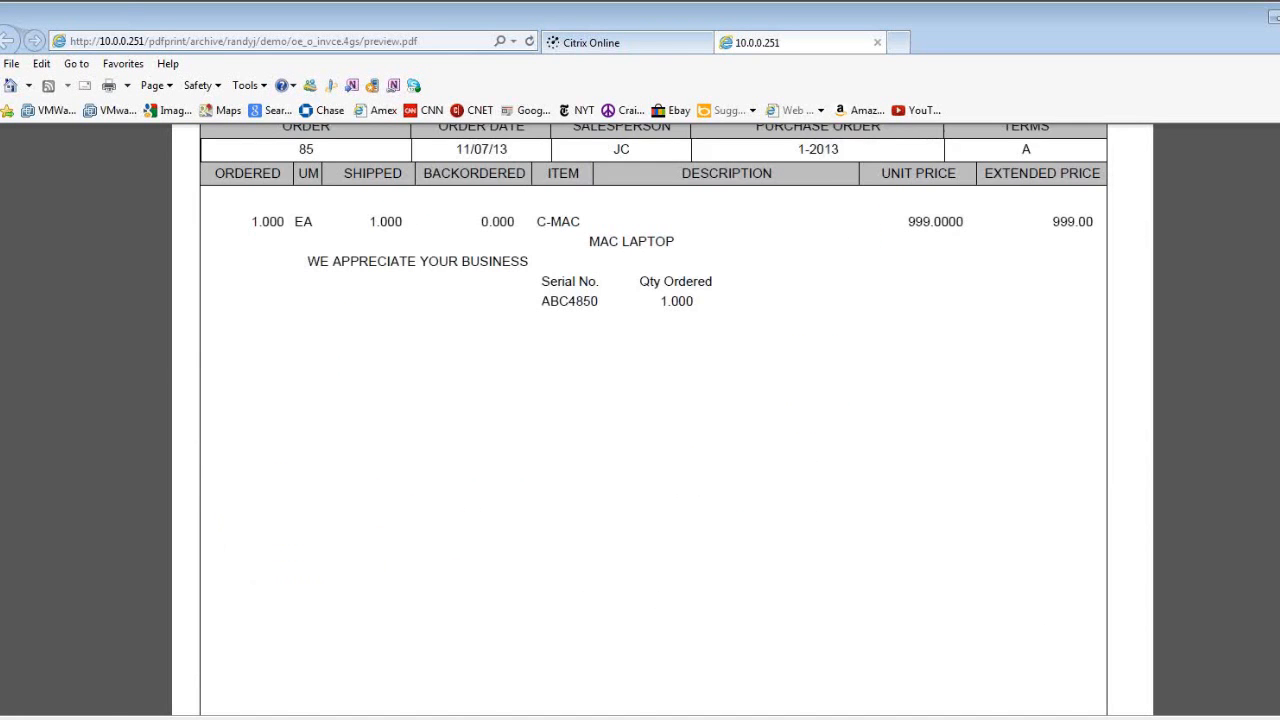
scroll(662, 420, "up", 4)
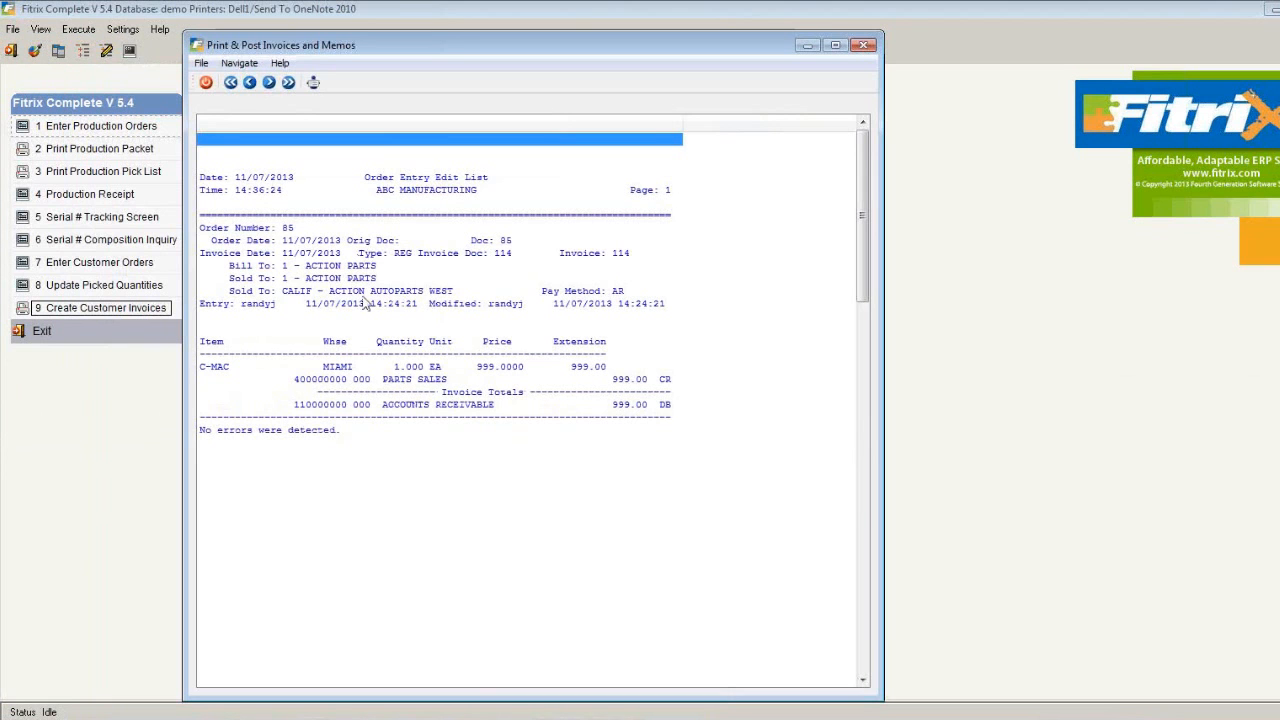
- Close the Order Entry Edit List and post the order entry documents with output to the screen pager
left_click(206, 83)
left_click(608, 519)
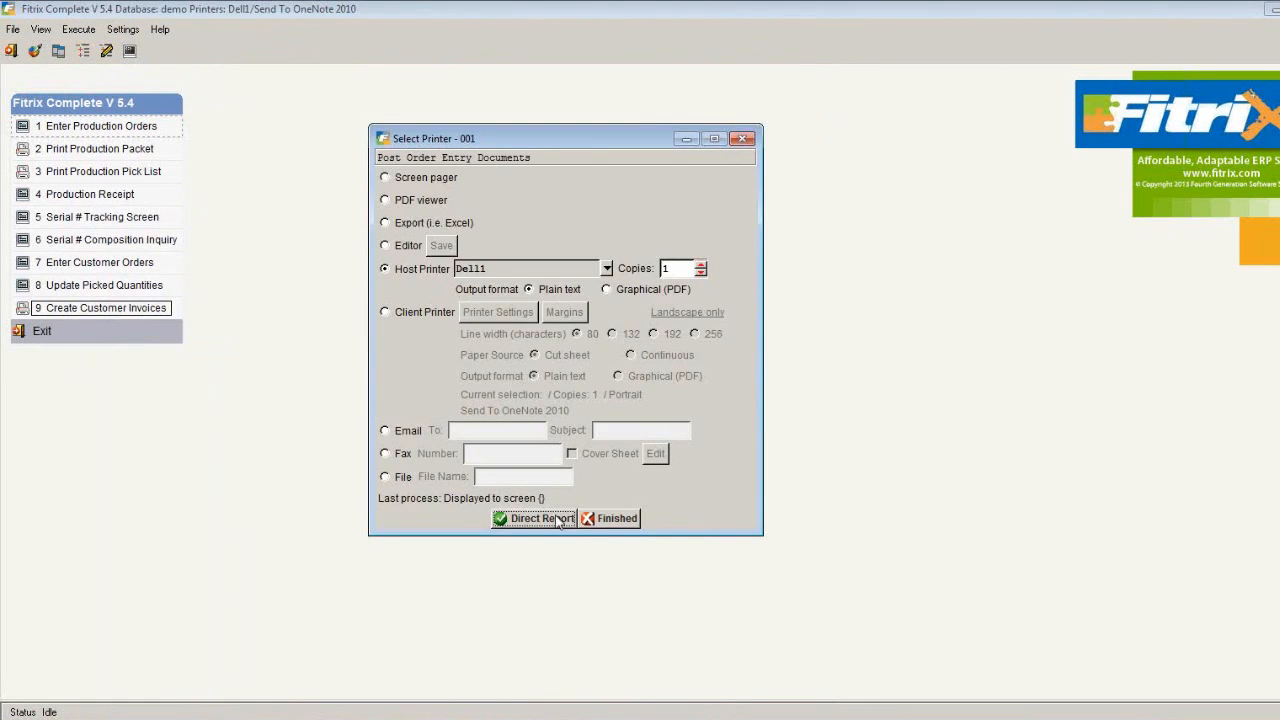
left_click(410, 179)
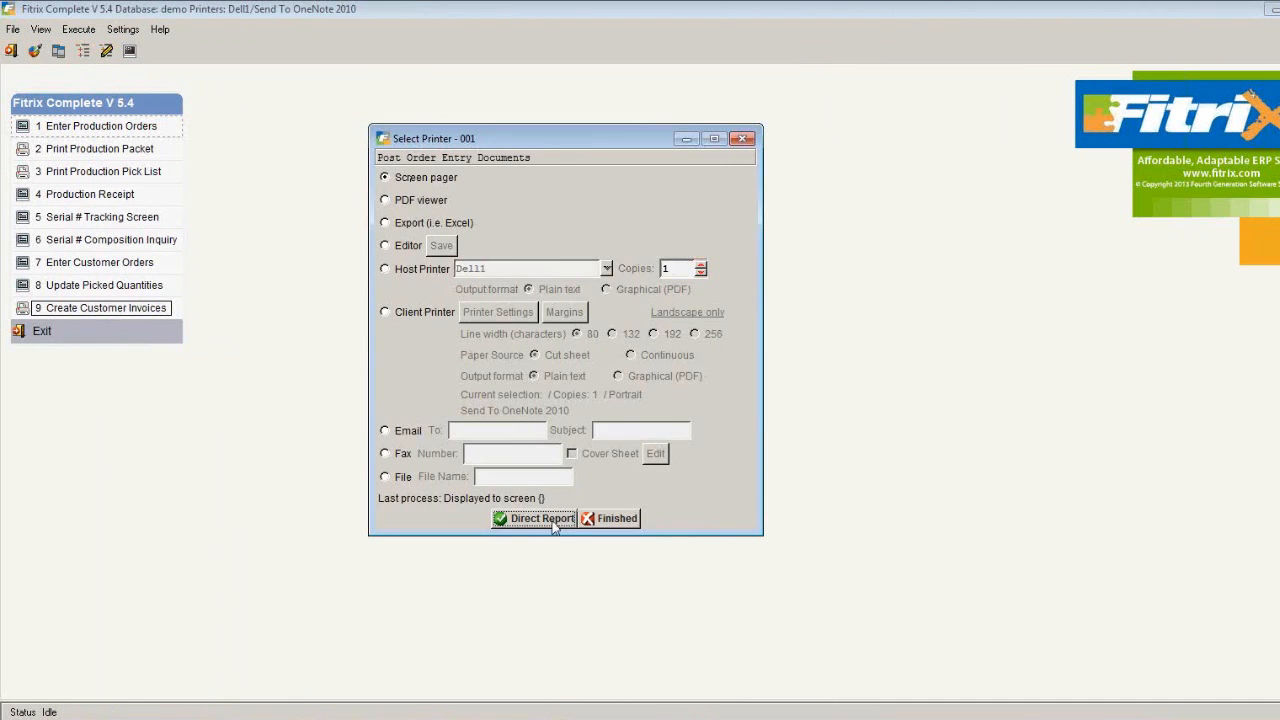
left_click(551, 522)
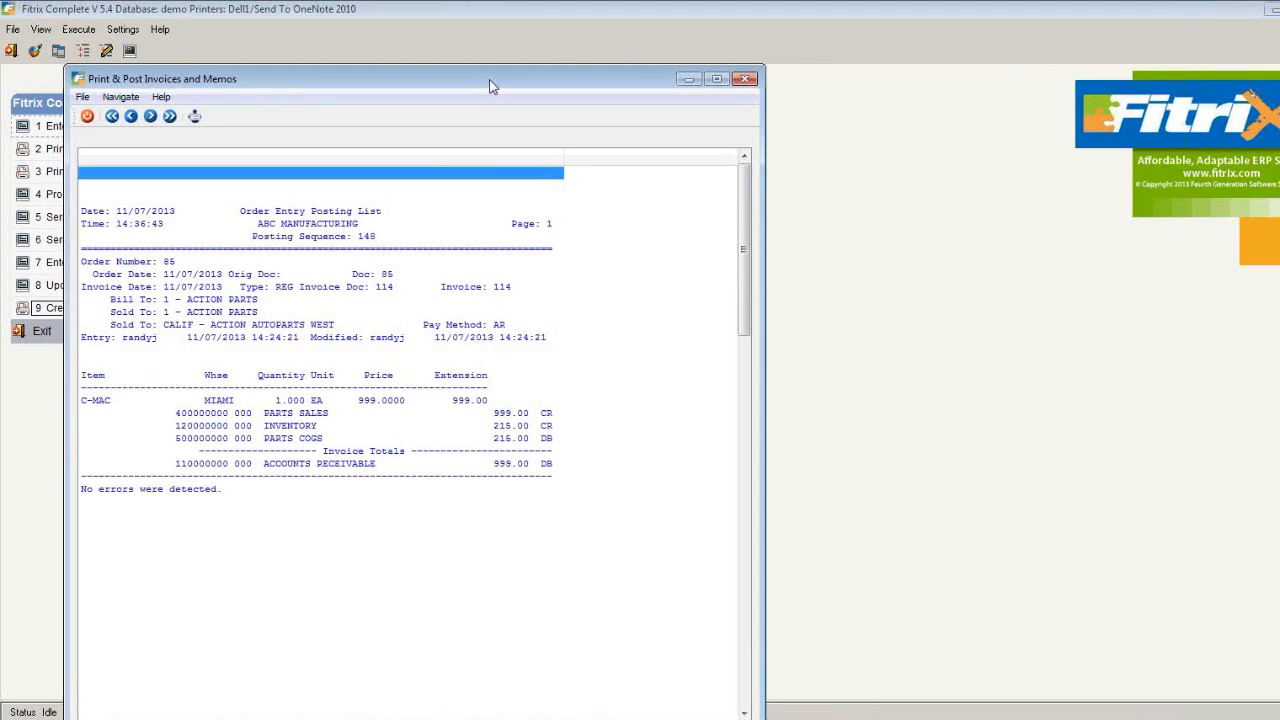
- Review the ledger entries on the Order Entry Posting List, and close the list and the printer selection
left_click_drag(490, 87, 494, 86)
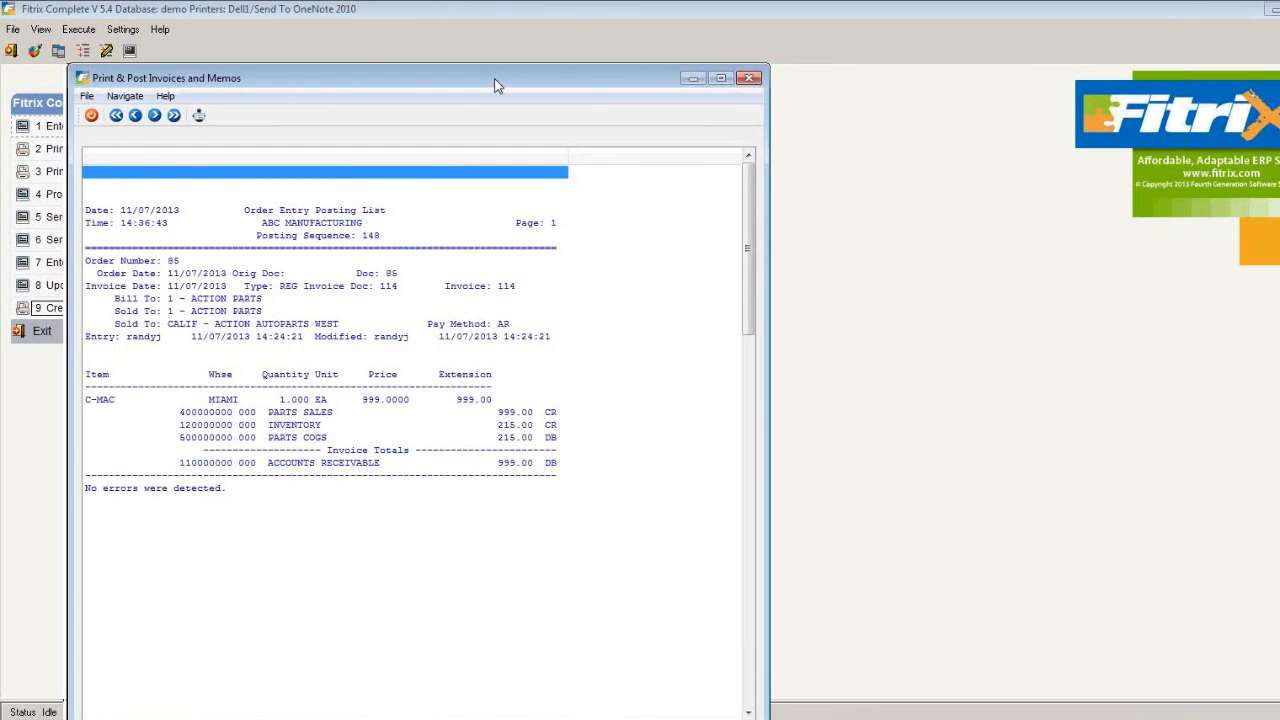
left_click_drag(494, 86, 566, 55)
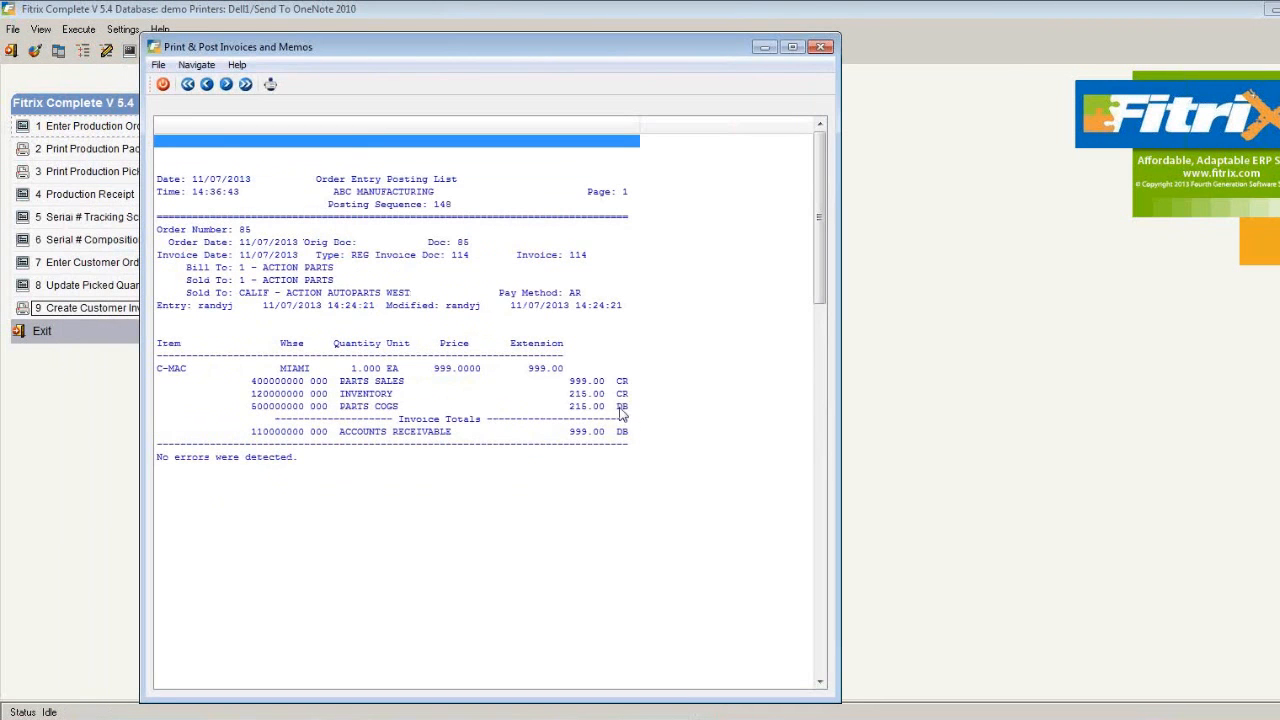
left_click(163, 85)
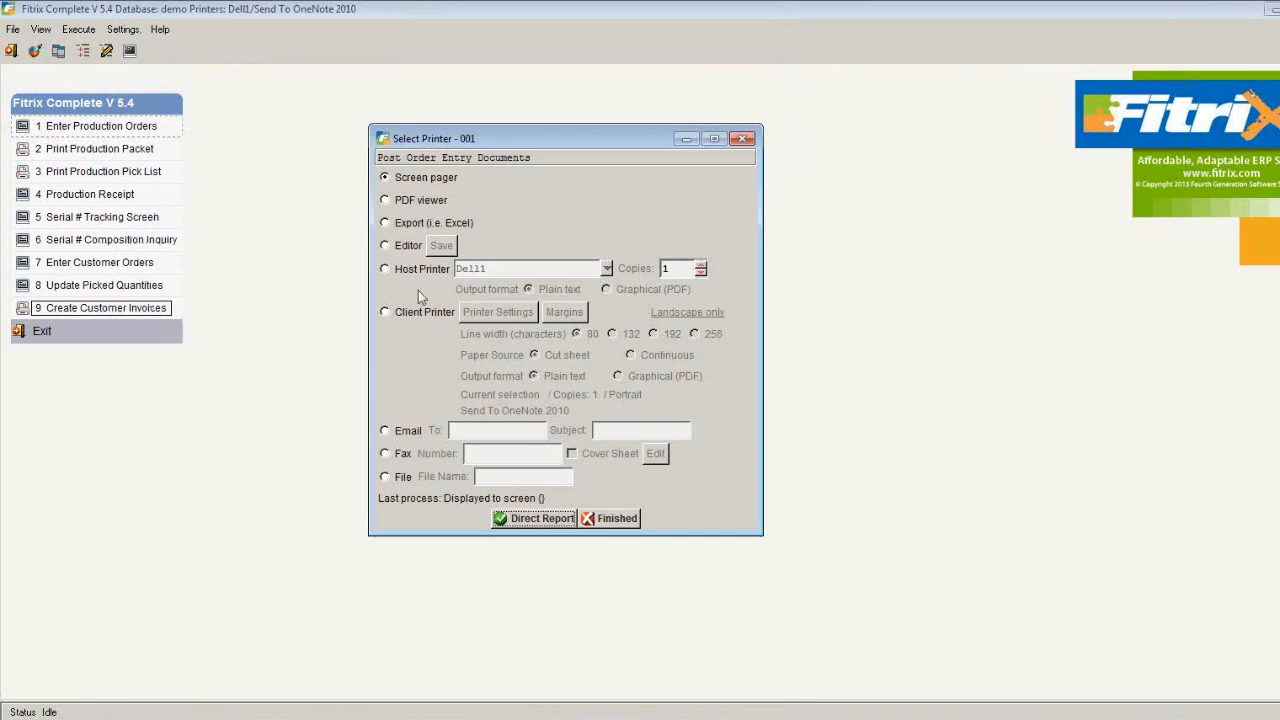
left_click(625, 524)
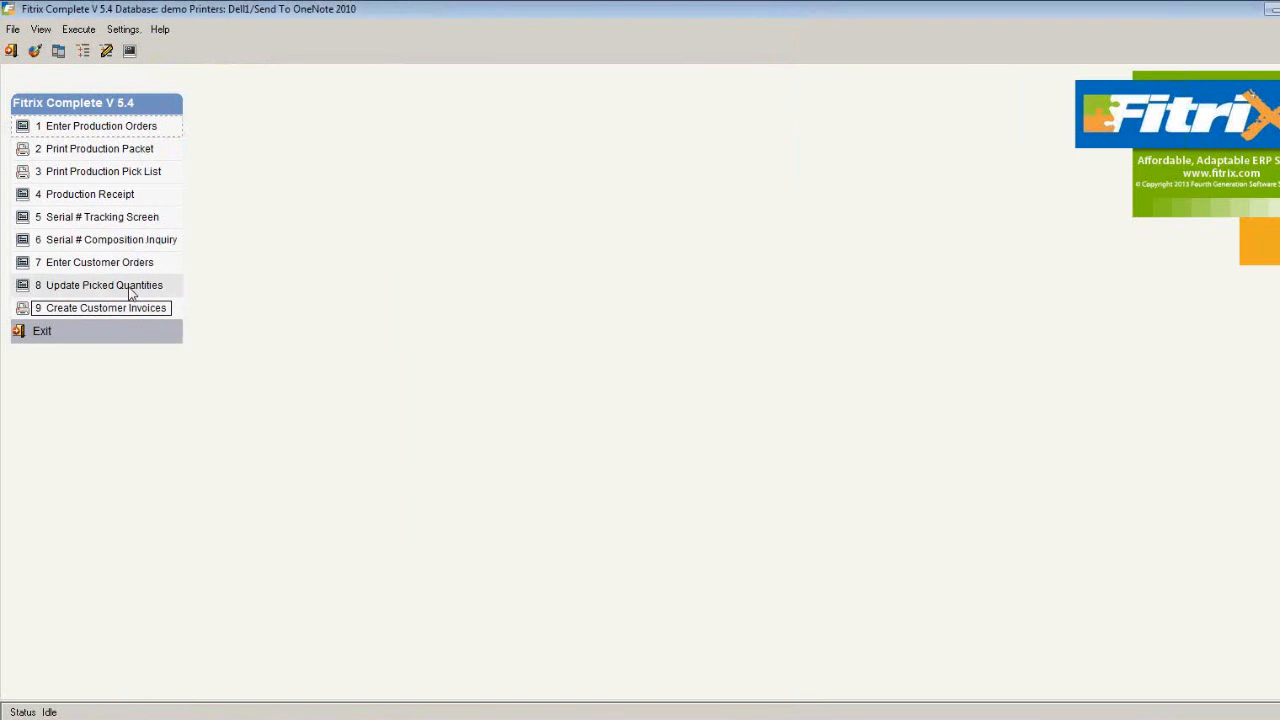
- Find C-MAC serial numbers matching ABC* in Serial # Tracking, review the sales and production details of ABC4850, and close the screen
left_click(137, 222)
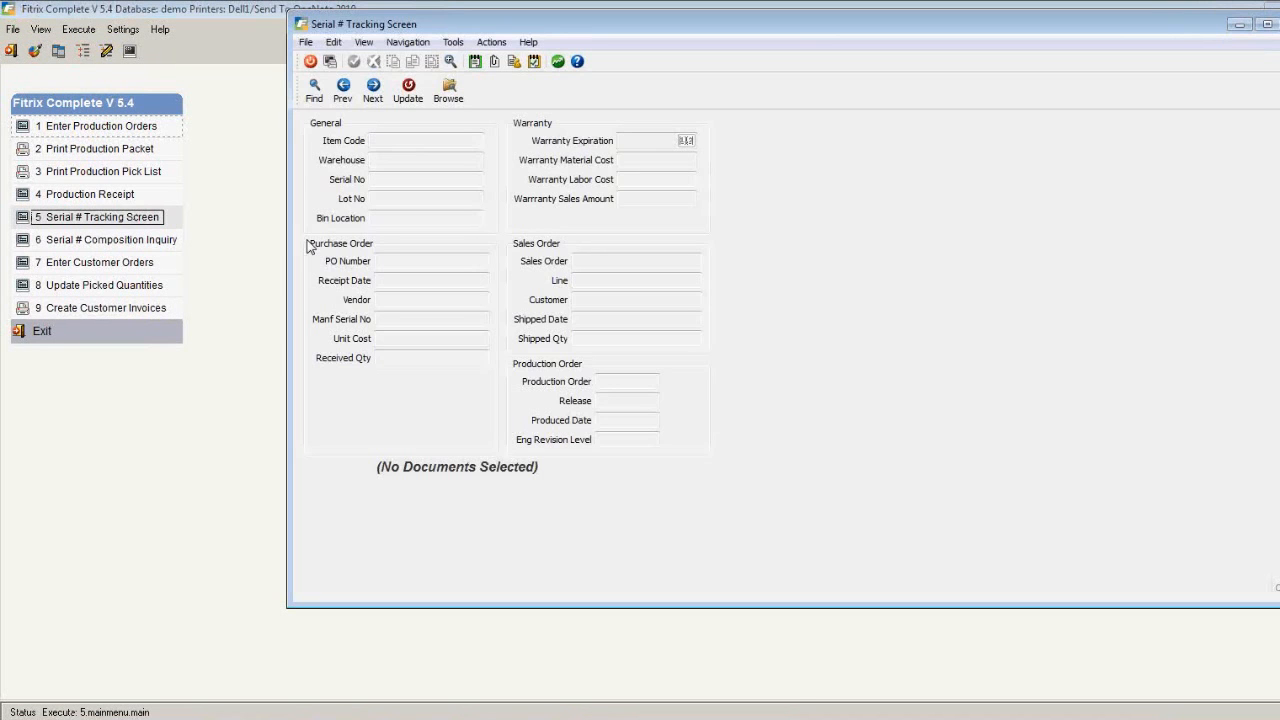
left_click(315, 90)
type("C-MAC")
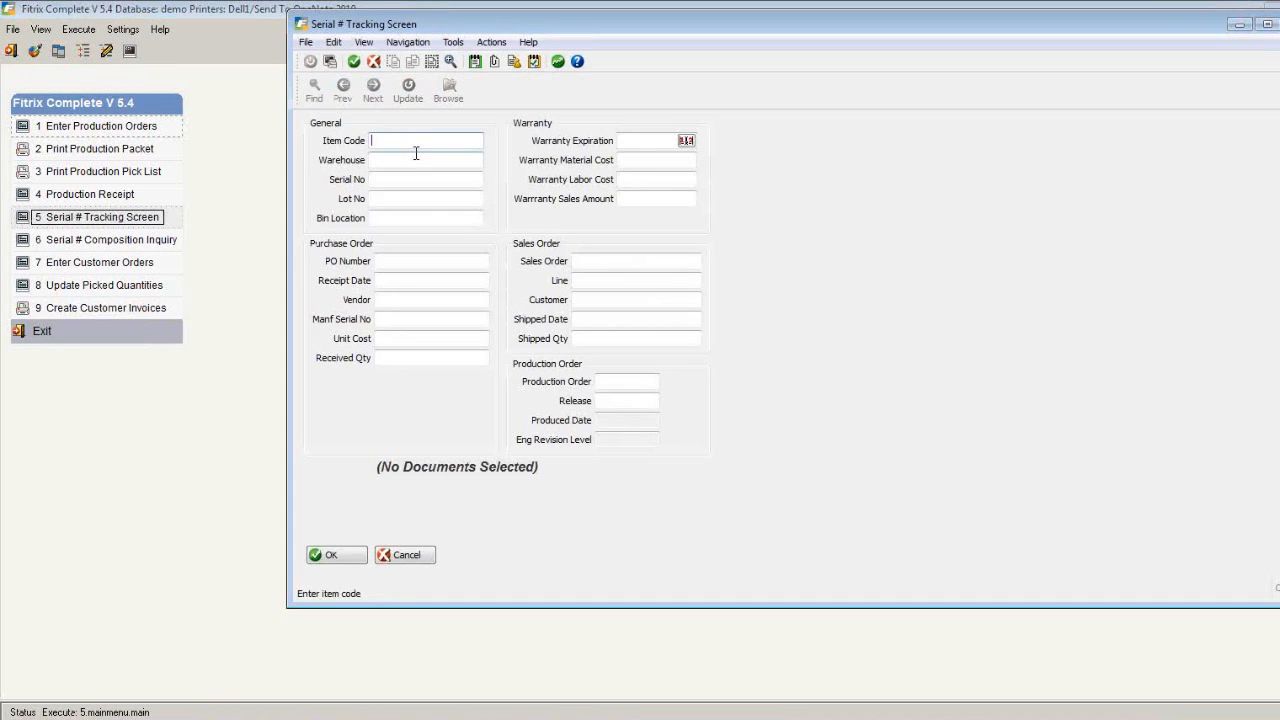
key("Tab")
type("ABC")
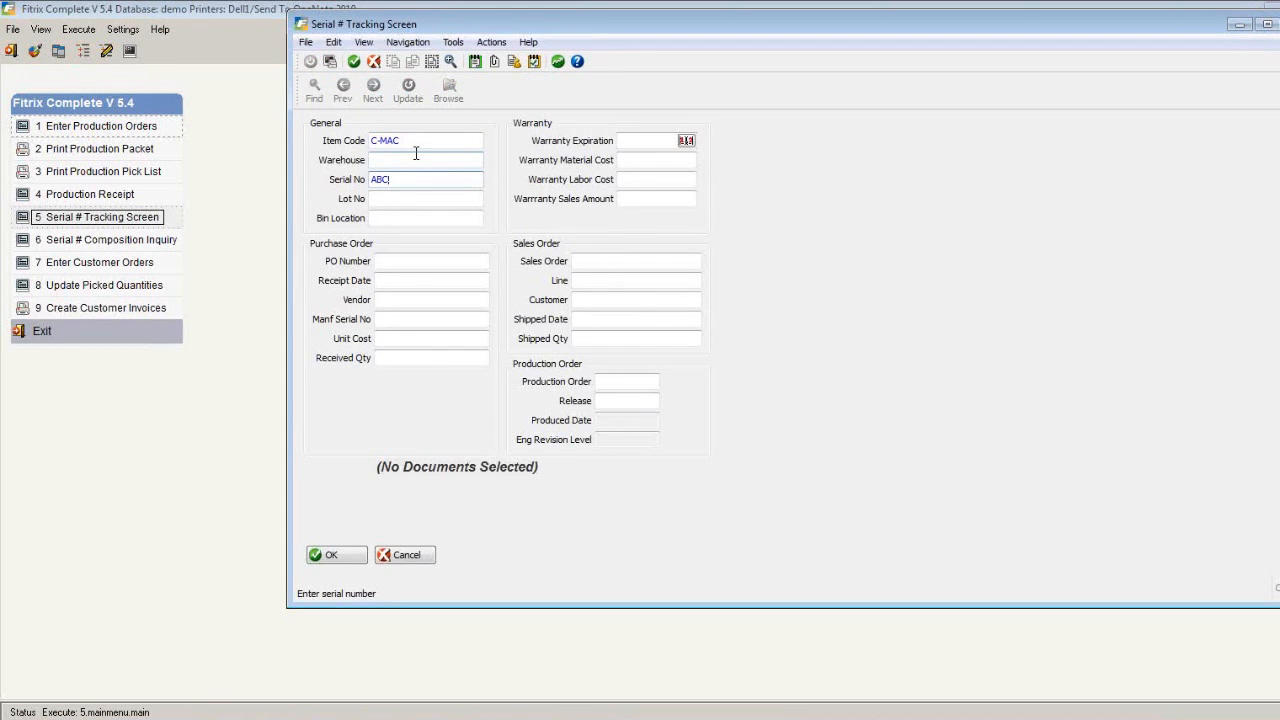
type("*")
key("Return")
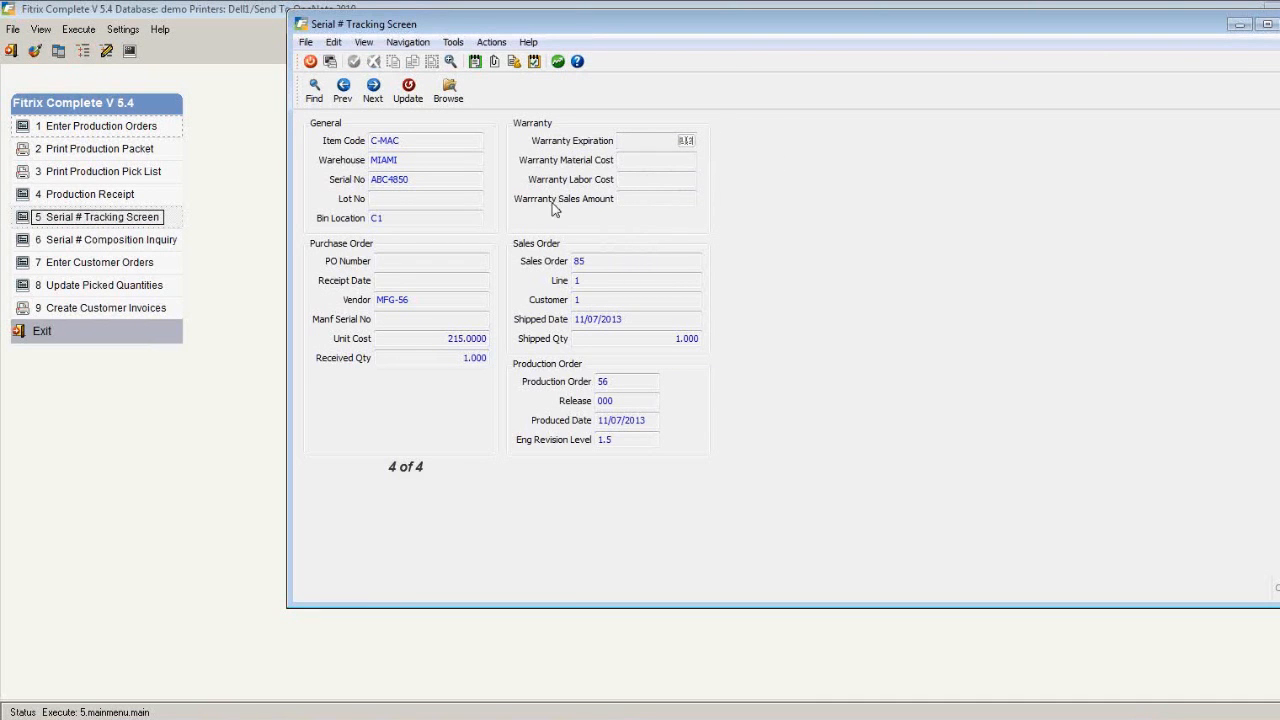
left_click(311, 62)
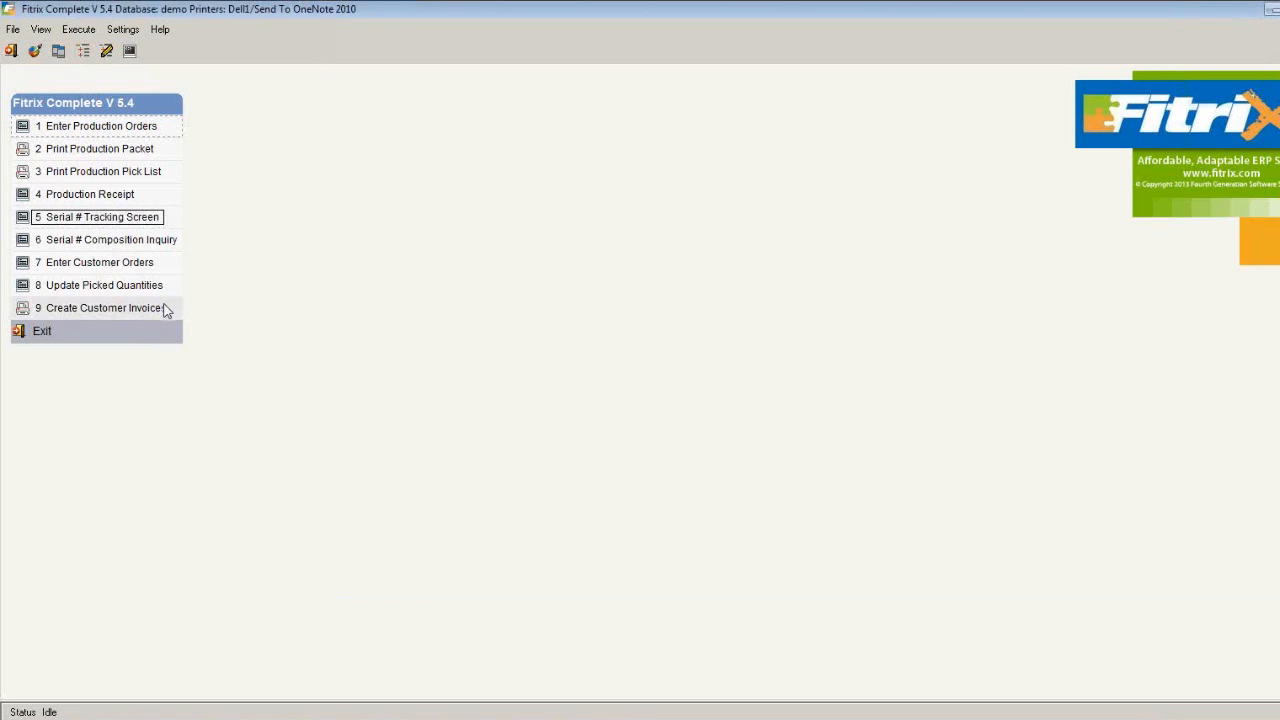